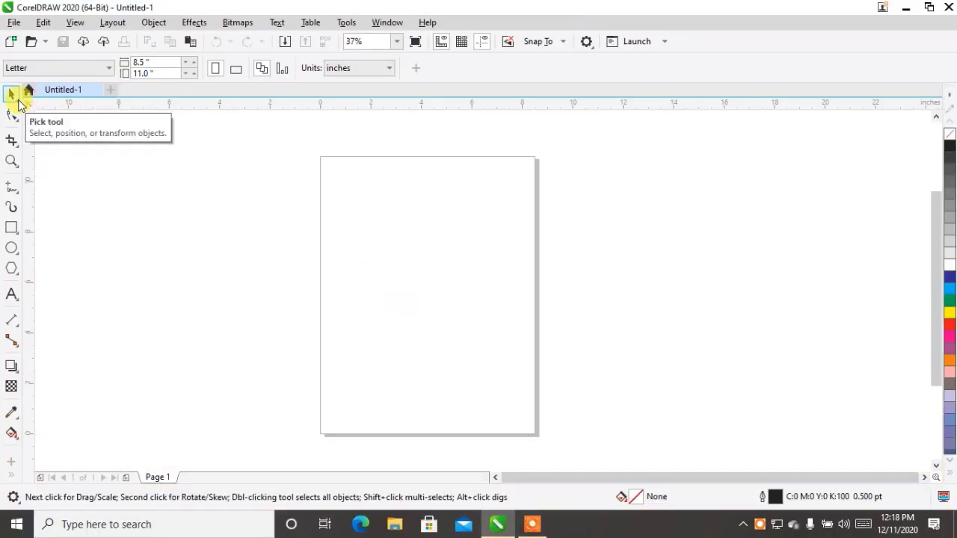
Review the variants grouped with the Pick tool and choose Pick
{"action": "left_click", "coordinate": [18, 103]}
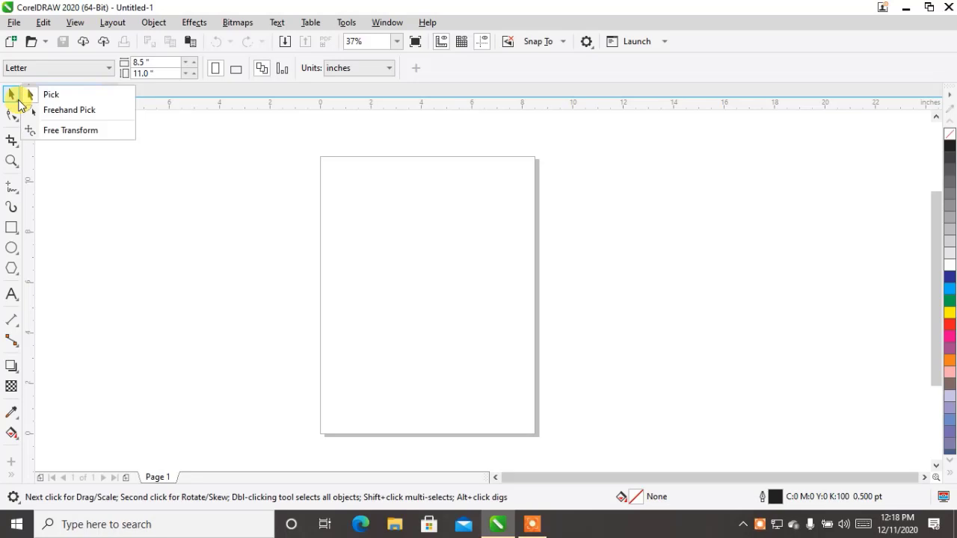
{"action": "left_click", "coordinate": [19, 101]}
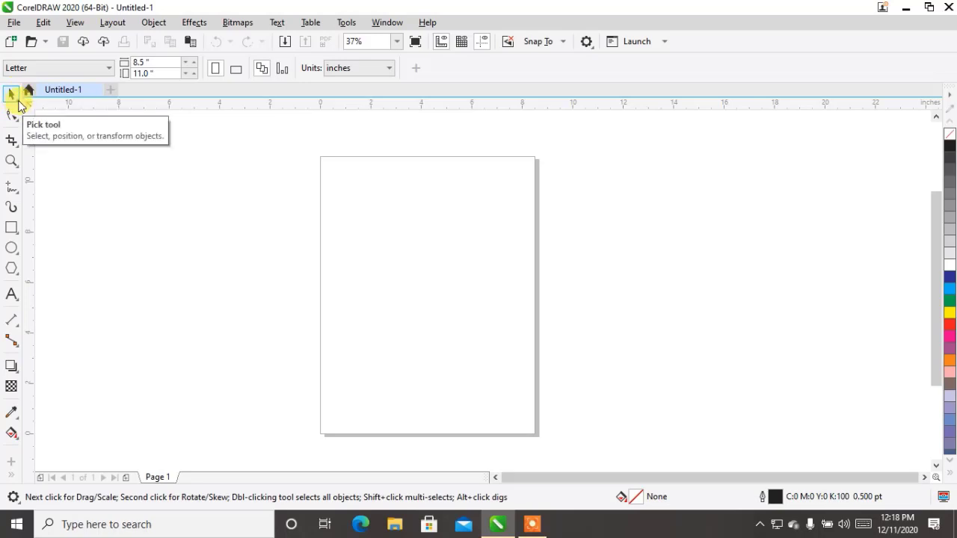
{"action": "left_click", "coordinate": [16, 98]}
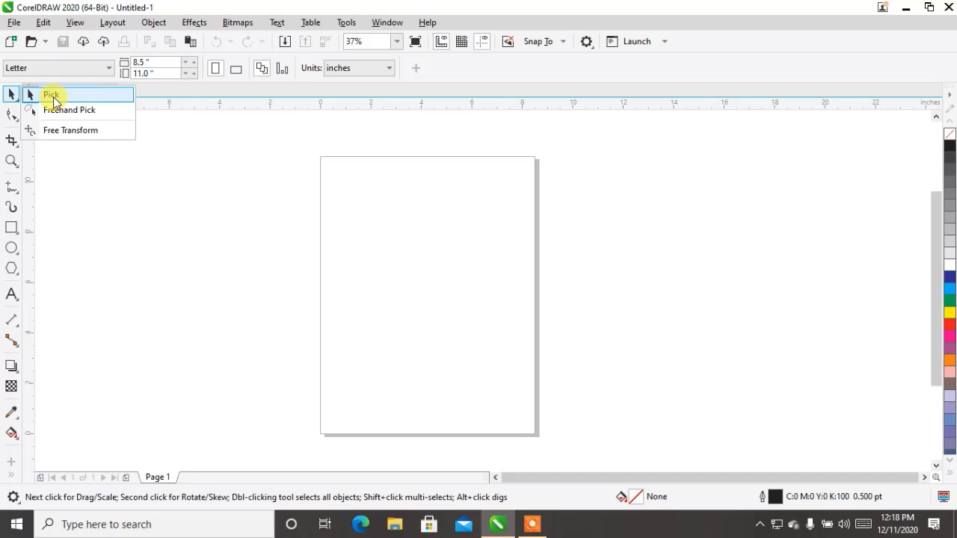
{"action": "left_click", "coordinate": [52, 98]}
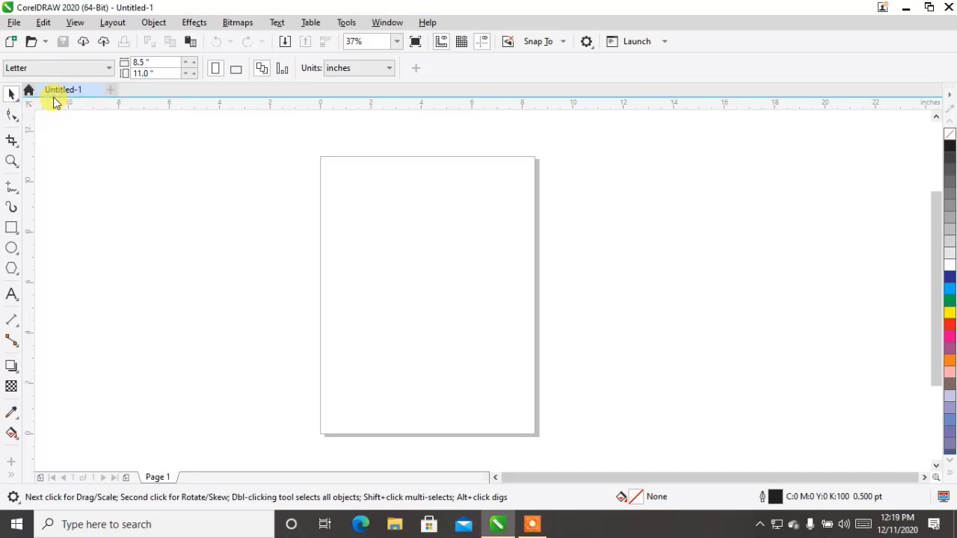
Draw a rectangle about 3.86 by 3.89 in on the upper left of the page and an ellipse about 4.53 by 4.64 in beside the page
{"action": "left_click", "coordinate": [11, 229]}
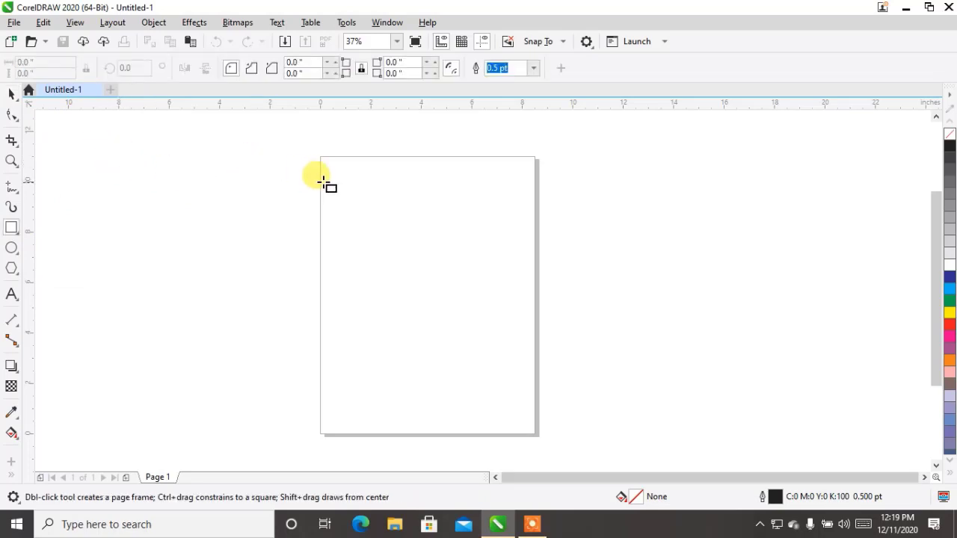
{"action": "mouse_move", "coordinate": [325, 165]}
{"action": "left_mouse_down"}
{"action": "mouse_move", "coordinate": [363, 217]}
{"action": "mouse_move", "coordinate": [422, 263]}
{"action": "left_mouse_up"}
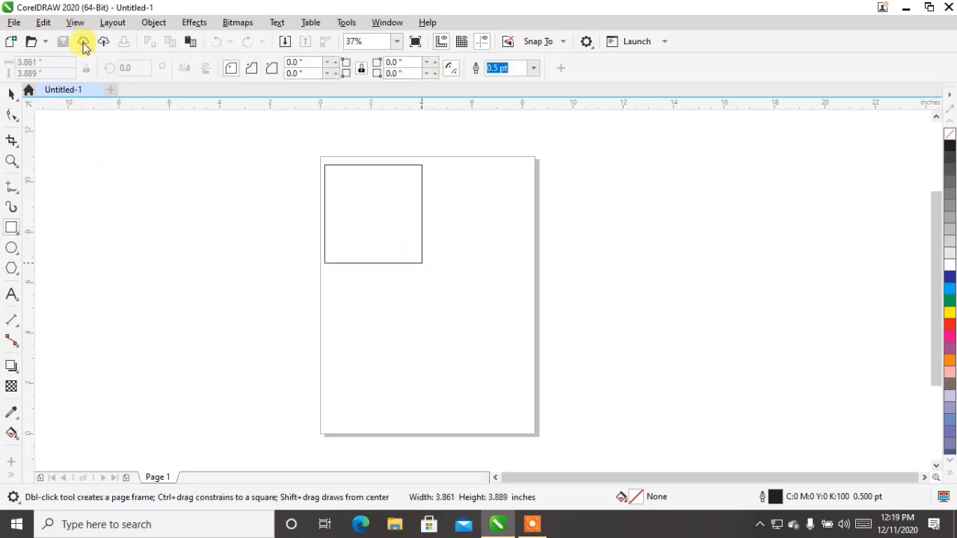
{"action": "left_click", "coordinate": [11, 249]}
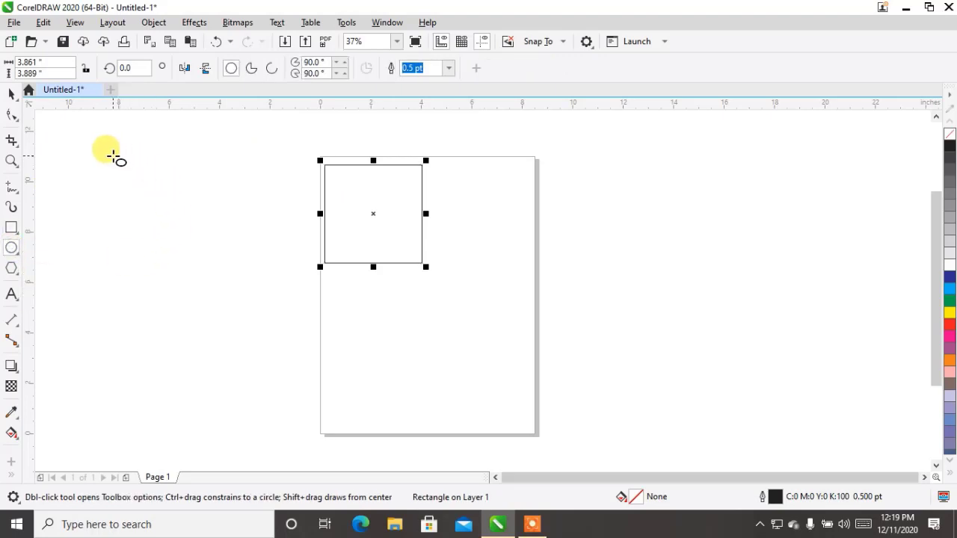
{"action": "left_click_drag", "start_coordinate": [113, 155], "coordinate": [227, 272]}
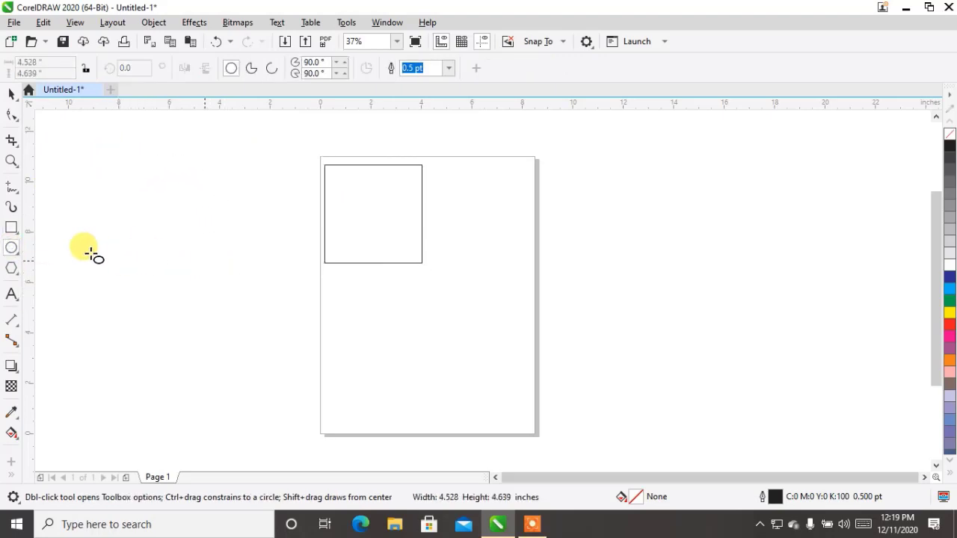
Draw a six-sided polygon about 3.25 by 4.11 in on the upper right of the page with the Polygon tool
{"action": "left_click", "coordinate": [18, 275]}
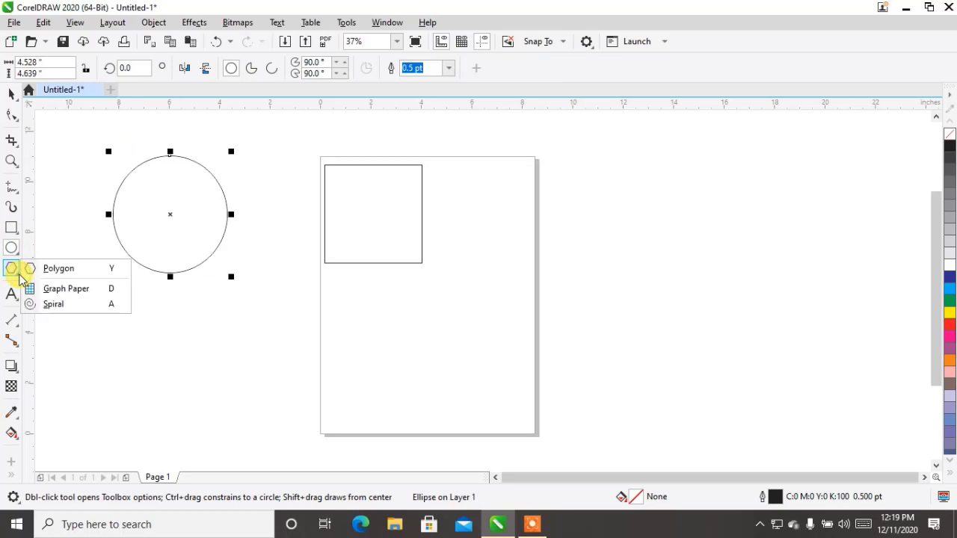
{"action": "left_click", "coordinate": [42, 274]}
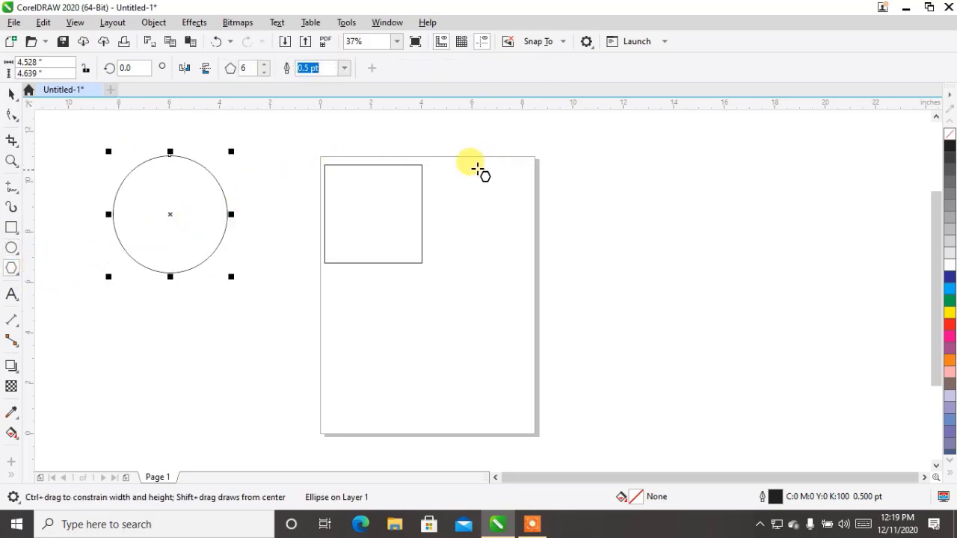
{"action": "left_click_drag", "start_coordinate": [454, 174], "coordinate": [547, 280]}
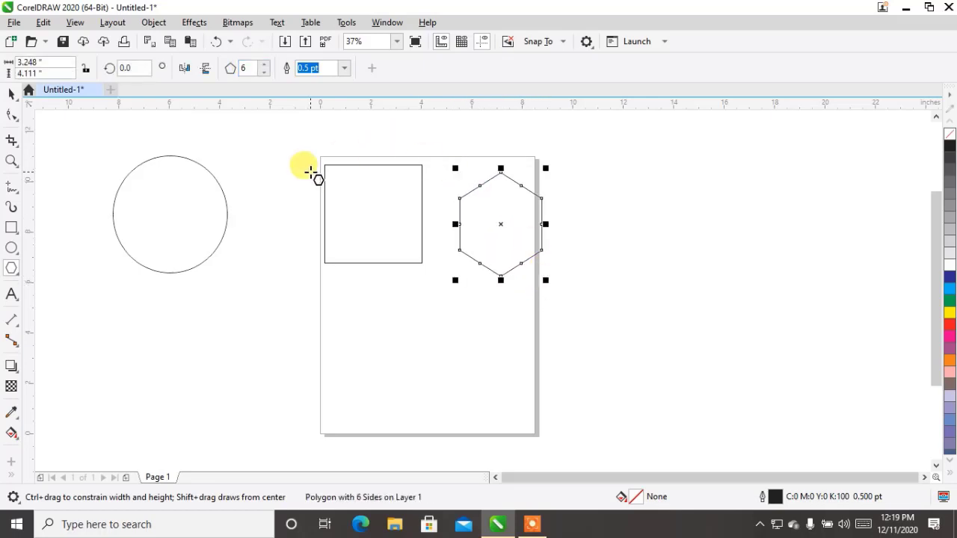
Add a person's first name in capitals as artistic text below the rectangle
{"action": "left_click", "coordinate": [13, 295]}
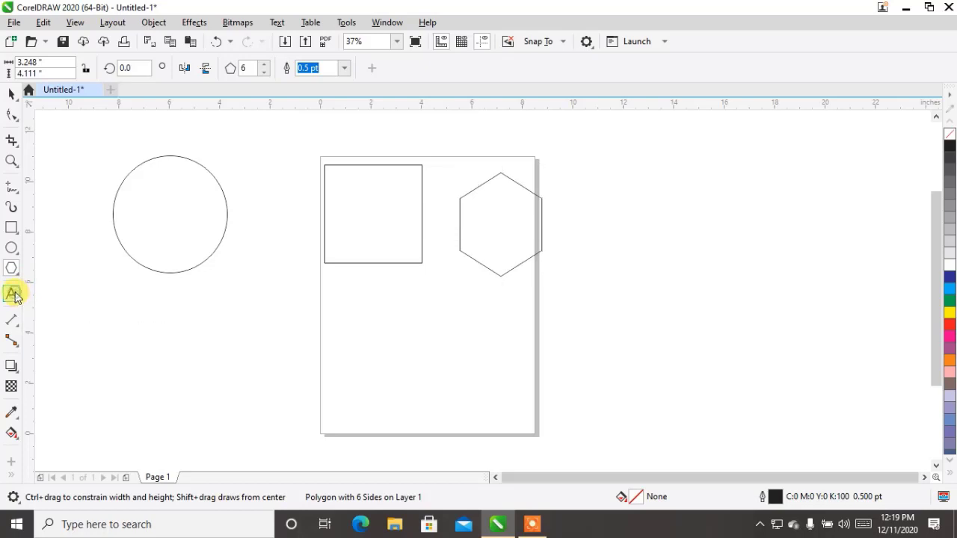
{"action": "left_click", "coordinate": [378, 336]}
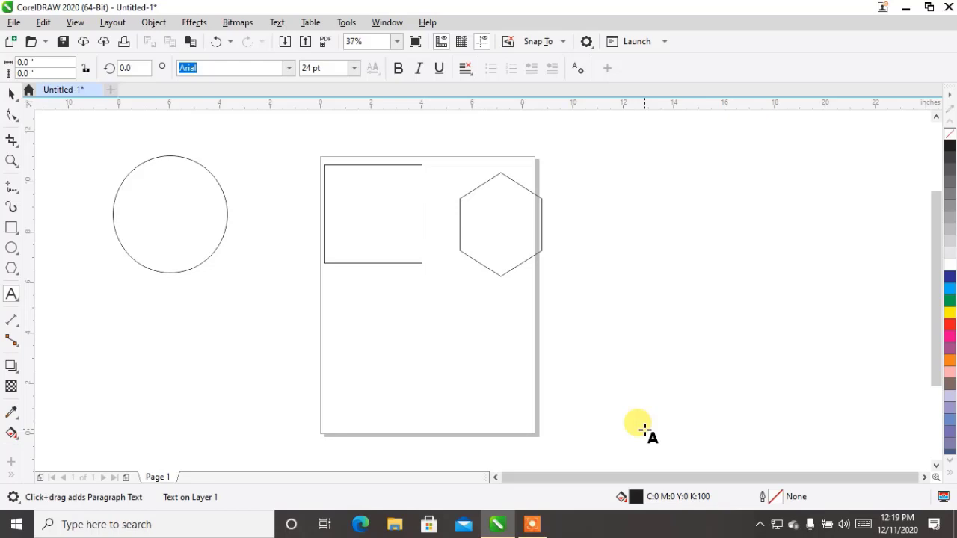
{"action": "type", "text": "AZEEM"}
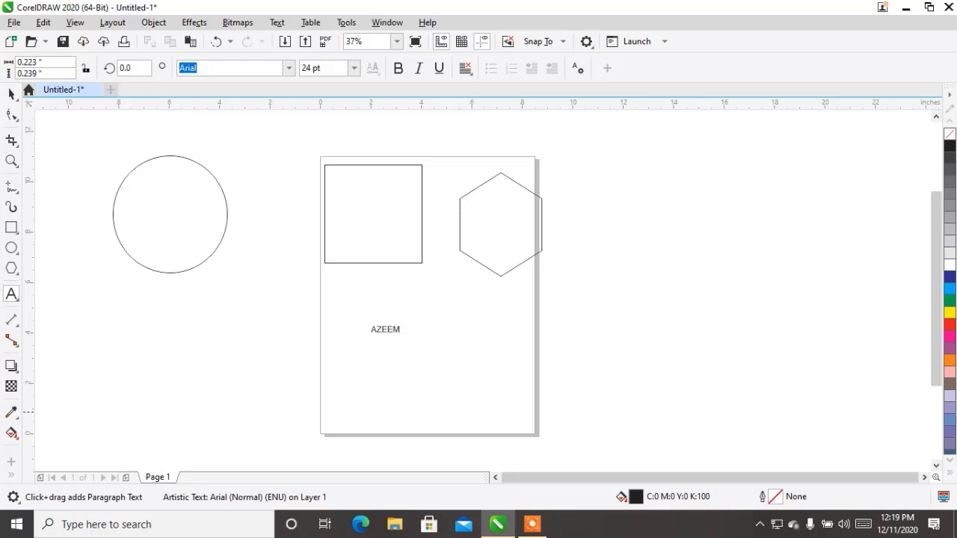
Select the circle, rectangle, hexagon and text in turn with the Pick tool, then clear the selection
{"action": "left_click", "coordinate": [12, 95]}
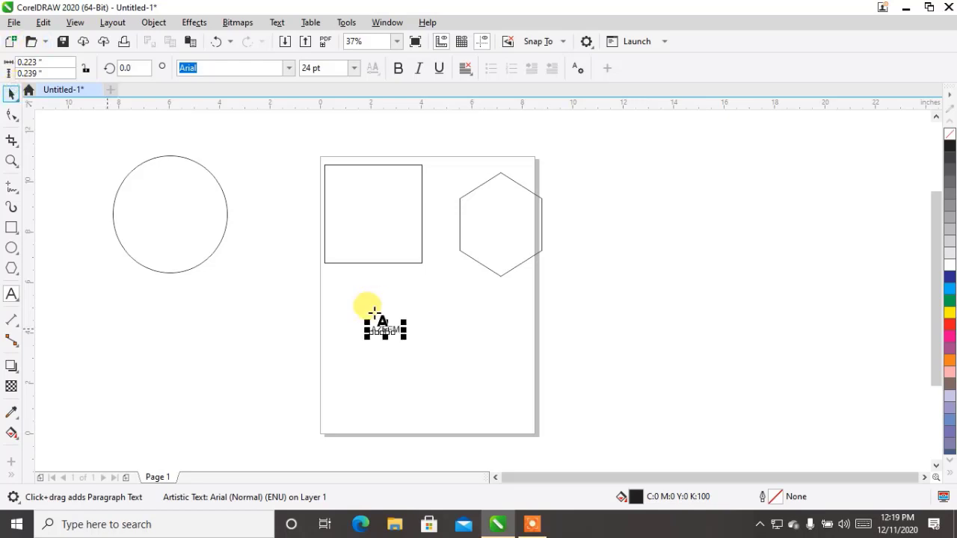
{"action": "left_click", "coordinate": [234, 289]}
{"action": "left_click", "coordinate": [216, 250]}
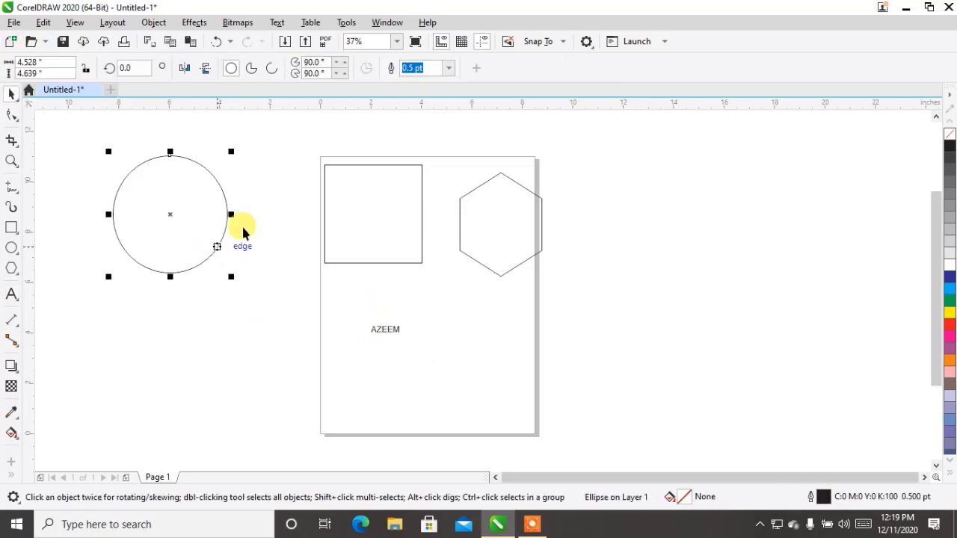
{"action": "left_click", "coordinate": [334, 222]}
{"action": "left_click", "coordinate": [472, 249]}
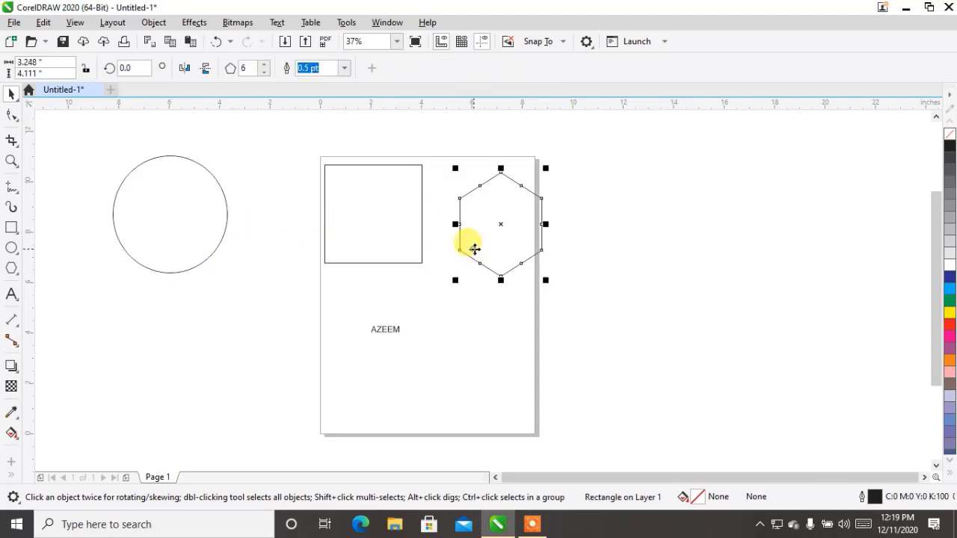
{"action": "left_click", "coordinate": [395, 330]}
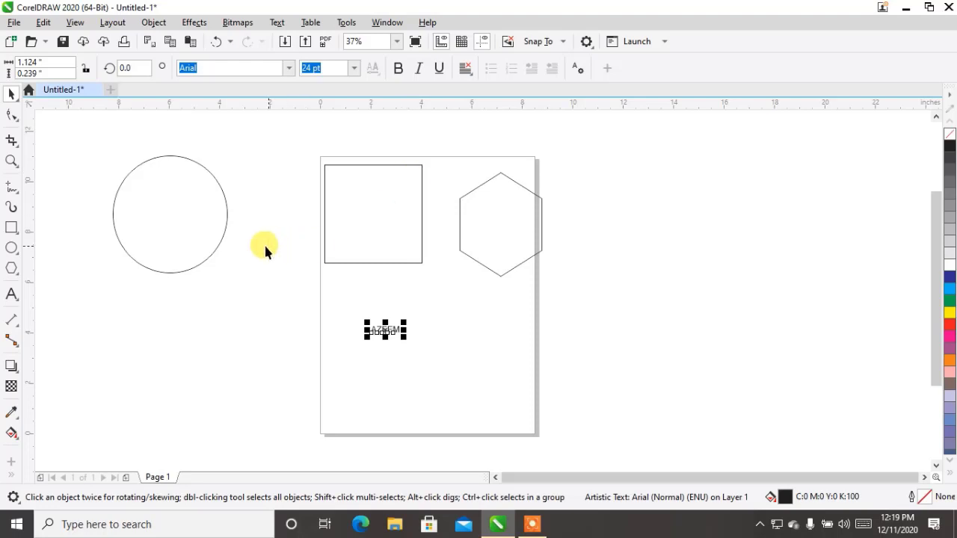
{"action": "left_click", "coordinate": [212, 255]}
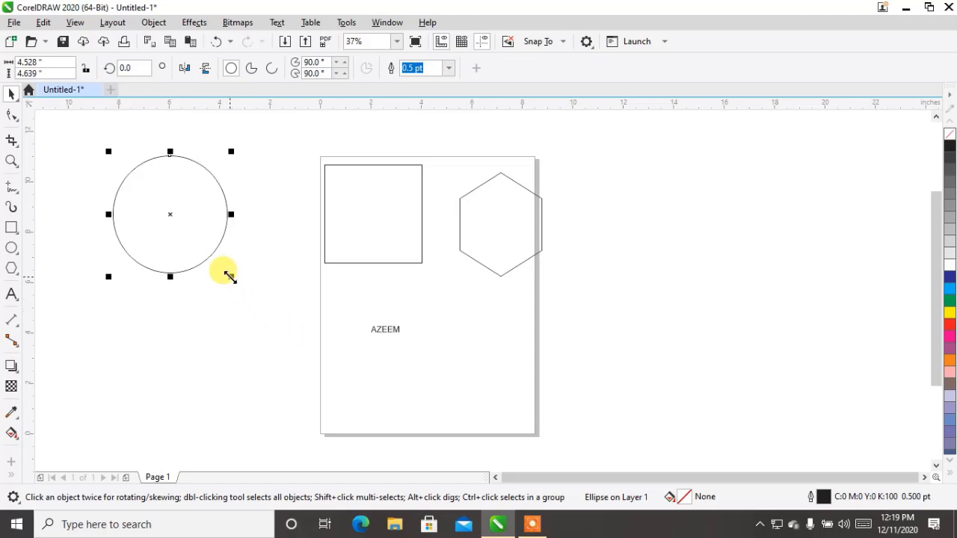
{"action": "left_click", "coordinate": [148, 330]}
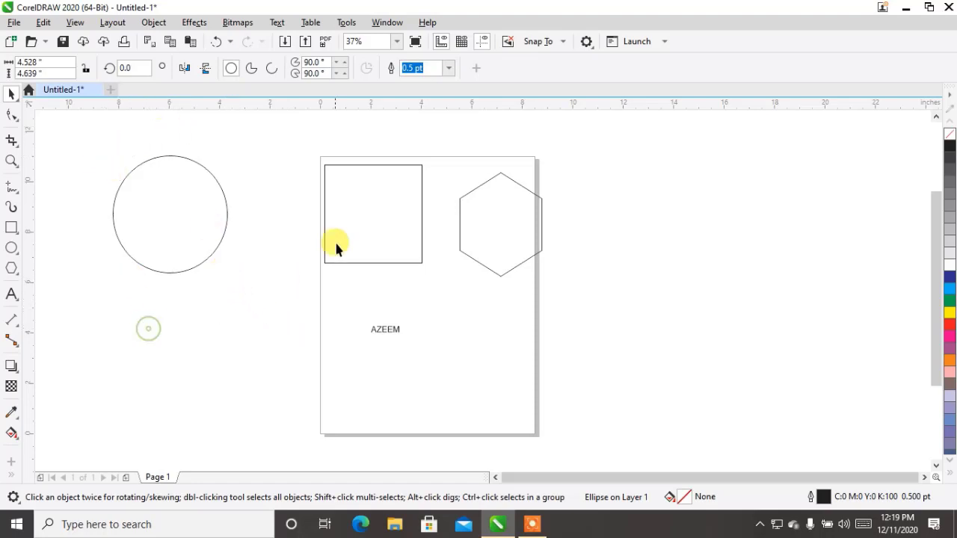
Resize the rectangle to about 4.58 by 3.86 in and move it up beside the circle
{"action": "left_click", "coordinate": [354, 219]}
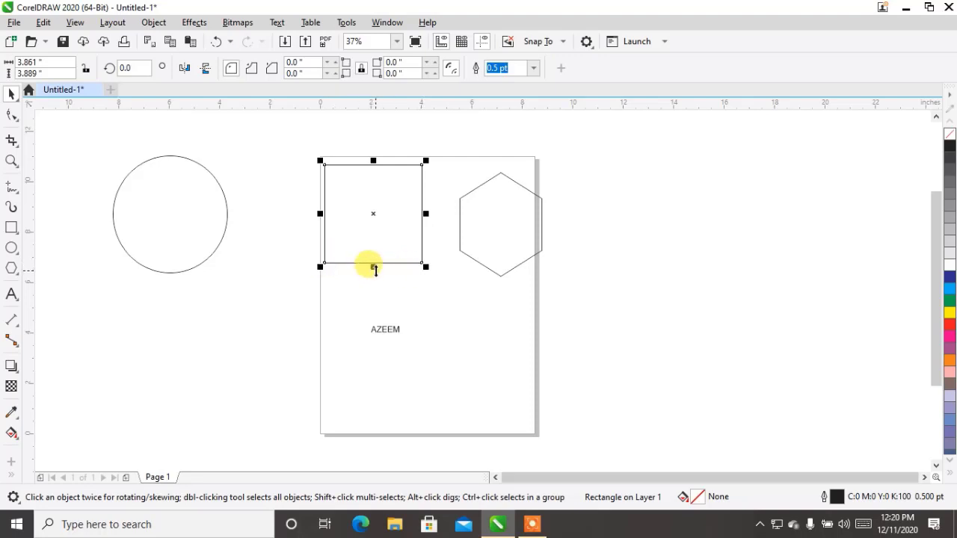
{"action": "left_click_drag", "start_coordinate": [375, 268], "coordinate": [374, 298]}
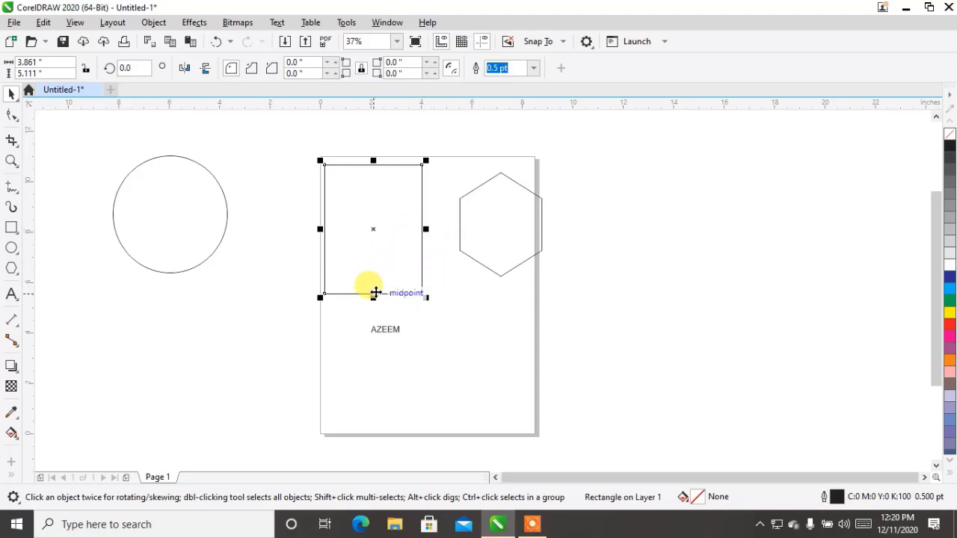
{"action": "left_click_drag", "start_coordinate": [374, 296], "coordinate": [374, 247]}
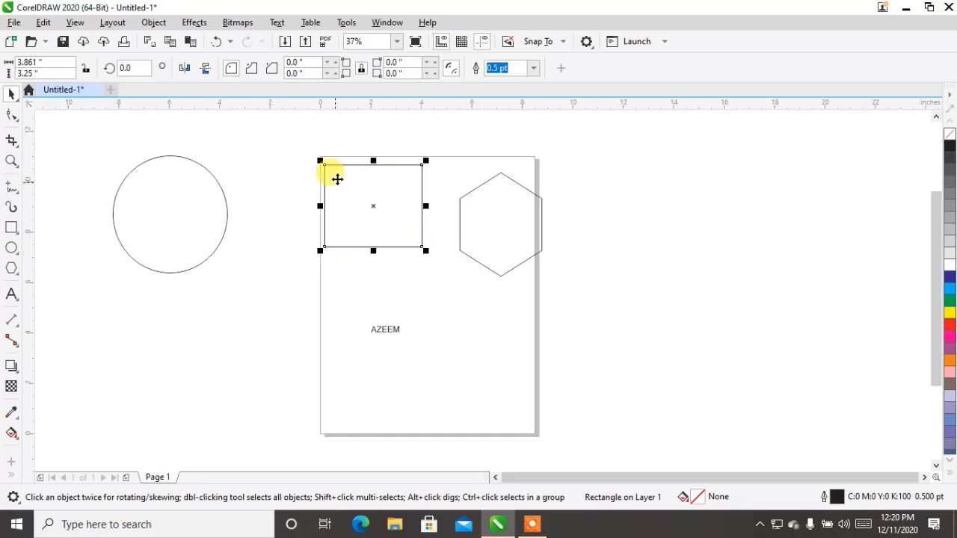
{"action": "left_click_drag", "start_coordinate": [315, 157], "coordinate": [348, 185]}
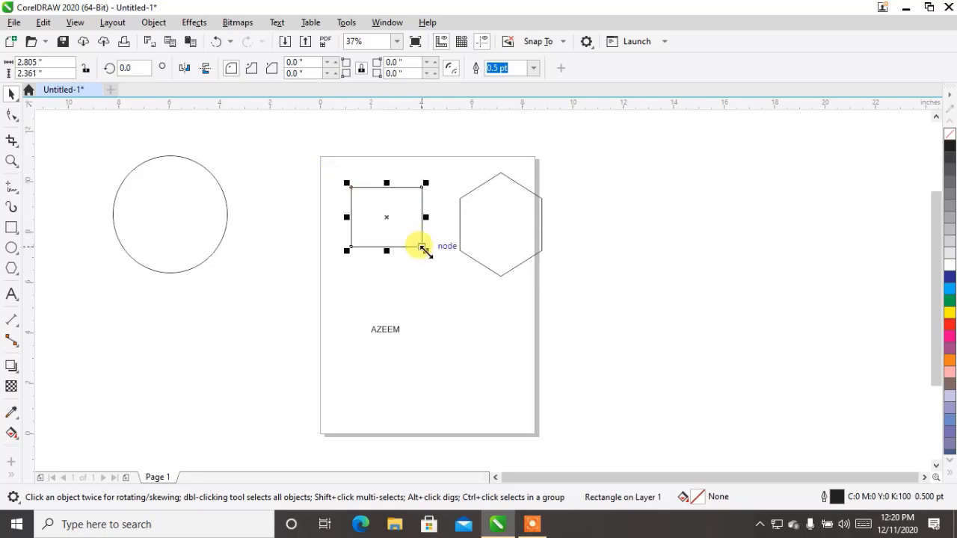
{"action": "left_click_drag", "start_coordinate": [423, 247], "coordinate": [465, 285]}
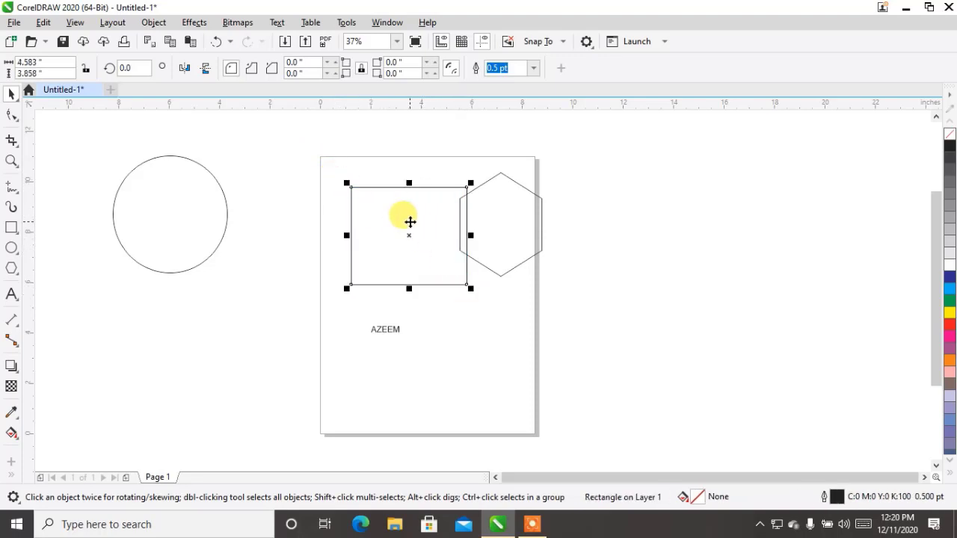
{"action": "left_click_drag", "start_coordinate": [410, 221], "coordinate": [293, 172]}
Enlarge the hexagon to about 4.50 by 5.08 in
{"action": "left_click", "coordinate": [468, 224]}
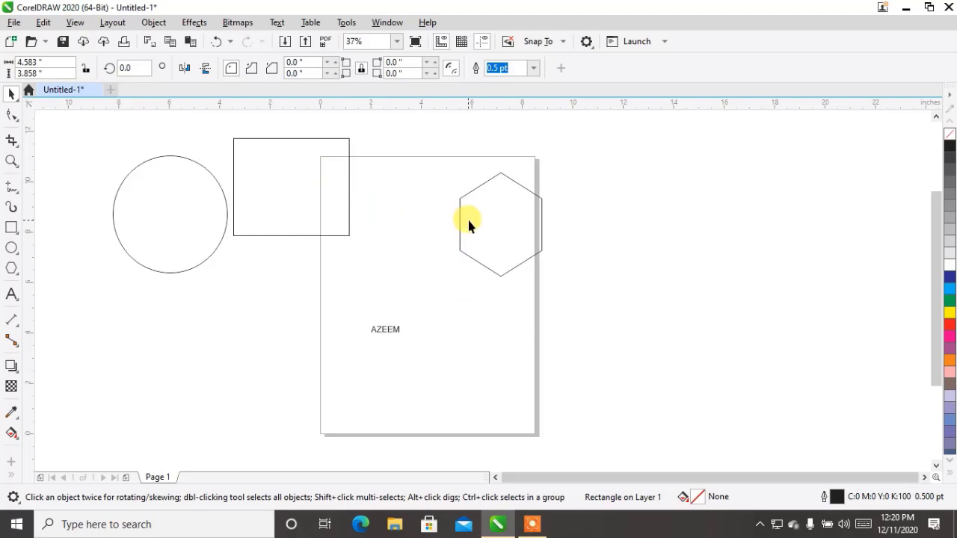
{"action": "left_click_drag", "start_coordinate": [544, 279], "coordinate": [590, 319]}
{"action": "mouse_move", "coordinate": [517, 319]}
{"action": "left_mouse_down"}
{"action": "mouse_move", "coordinate": [513, 276]}
{"action": "mouse_move", "coordinate": [510, 304]}
{"action": "left_mouse_up"}
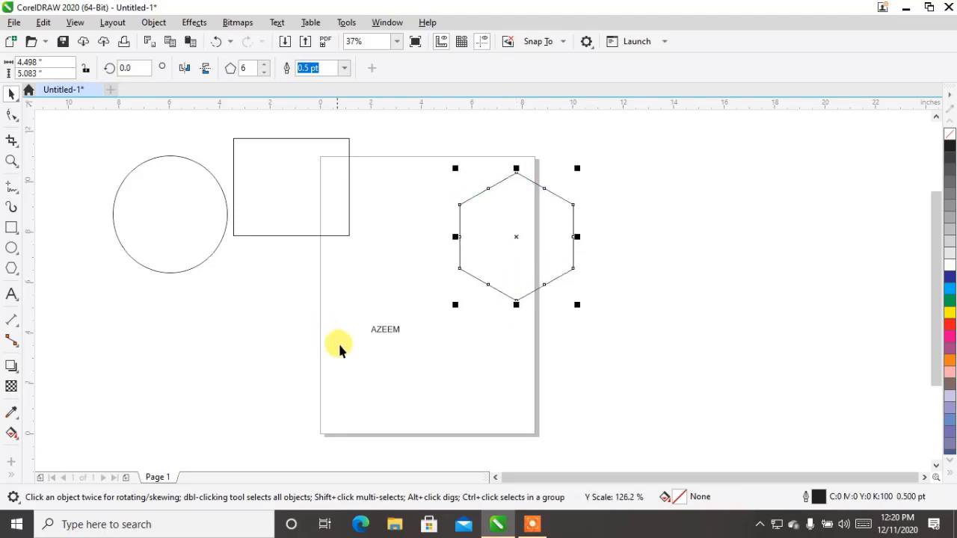
Scale the name text up to about 516 pt, roughly 24.2 in wide
{"action": "left_click", "coordinate": [383, 329]}
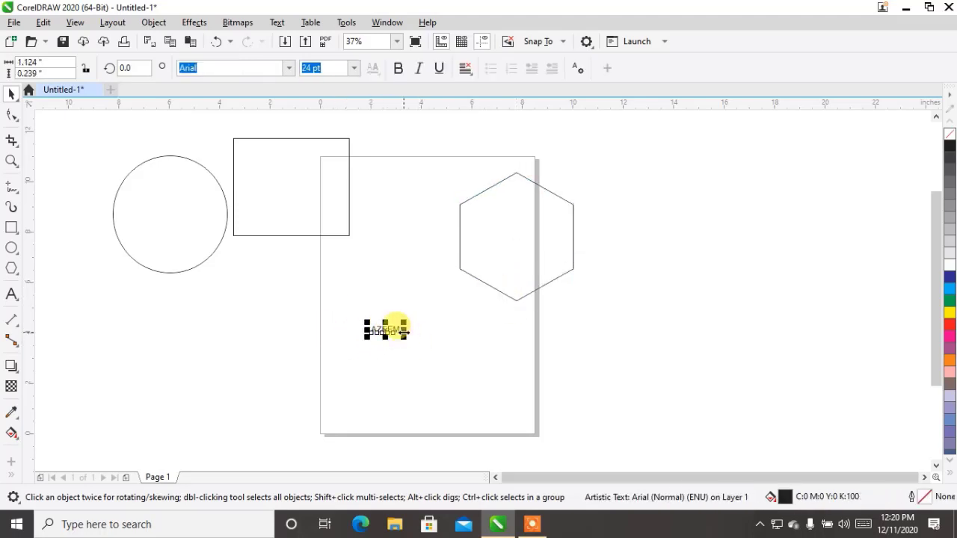
{"action": "left_click_drag", "start_coordinate": [402, 335], "coordinate": [858, 444]}
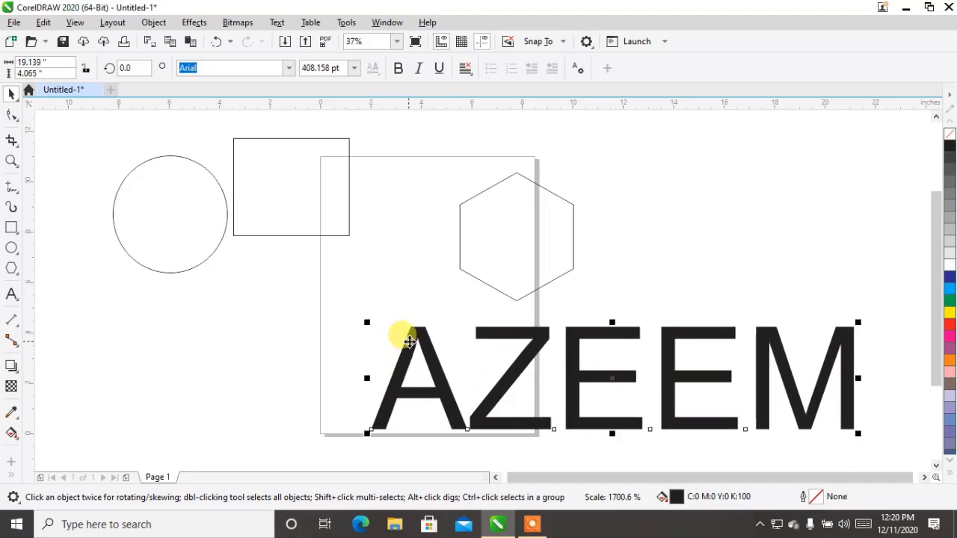
{"action": "left_click_drag", "start_coordinate": [363, 323], "coordinate": [234, 292]}
Move the enlarged text left beneath the shapes and set its font to Cooper Std Black
{"action": "left_click_drag", "start_coordinate": [408, 312], "coordinate": [266, 306]}
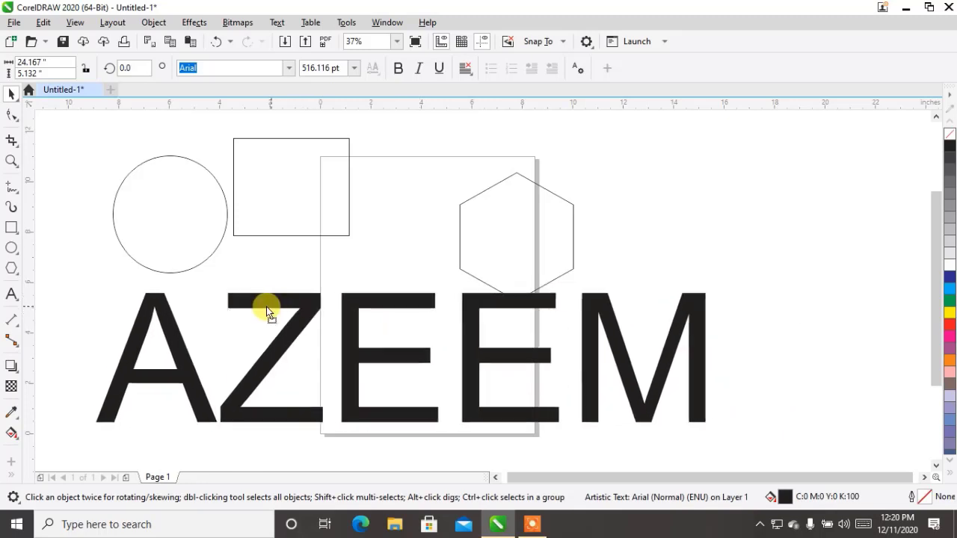
{"action": "left_click", "coordinate": [289, 68]}
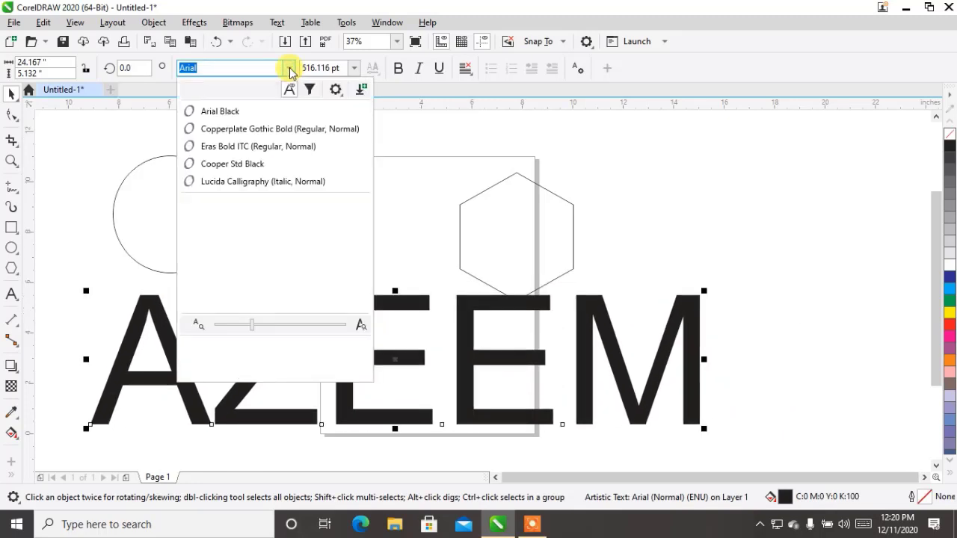
{"action": "left_click", "coordinate": [251, 166]}
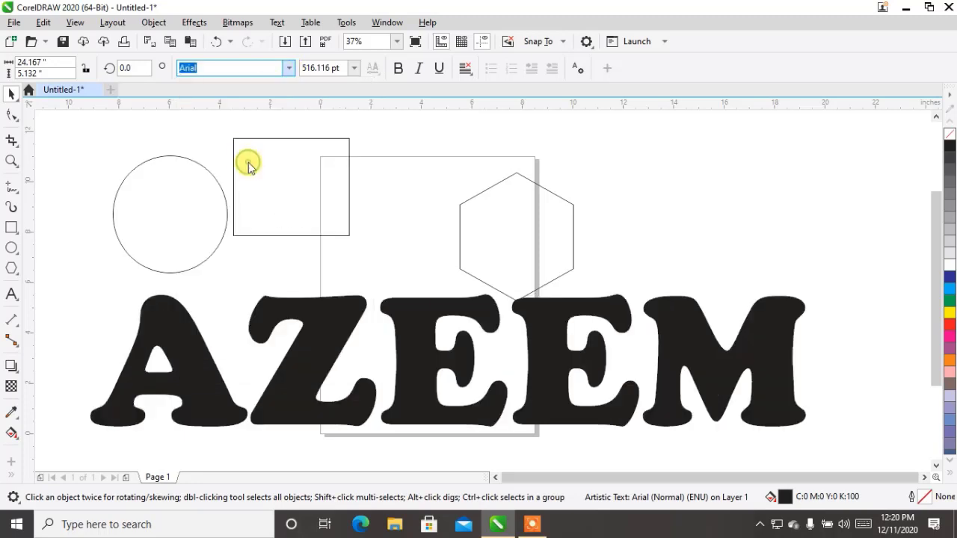
Move the hexagon up and left, clear of the text and closer to the rectangle
{"action": "left_click", "coordinate": [211, 233]}
{"action": "left_click", "coordinate": [249, 225]}
{"action": "left_click", "coordinate": [465, 246]}
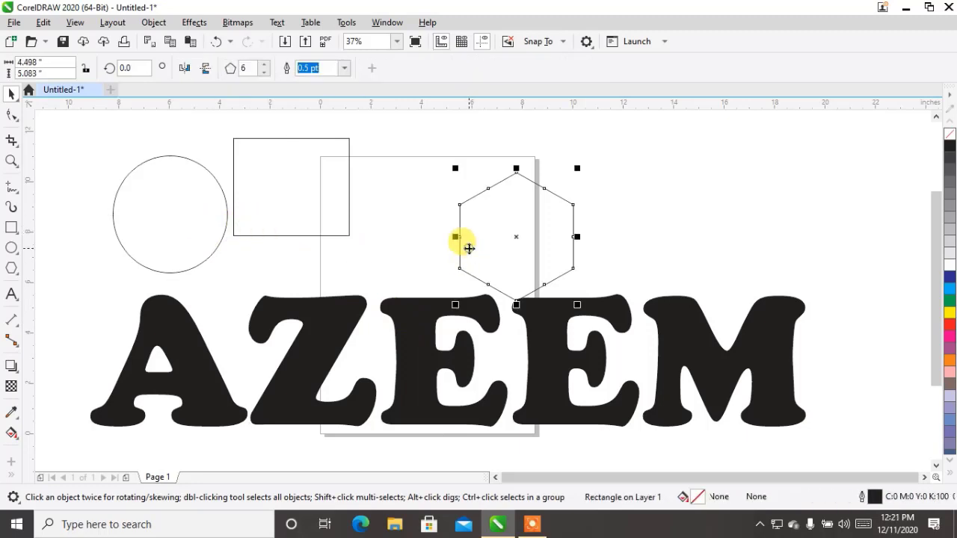
{"action": "left_click_drag", "start_coordinate": [462, 226], "coordinate": [401, 191]}
Fill the circle with magenta
{"action": "left_click", "coordinate": [305, 190]}
{"action": "left_click", "coordinate": [208, 215]}
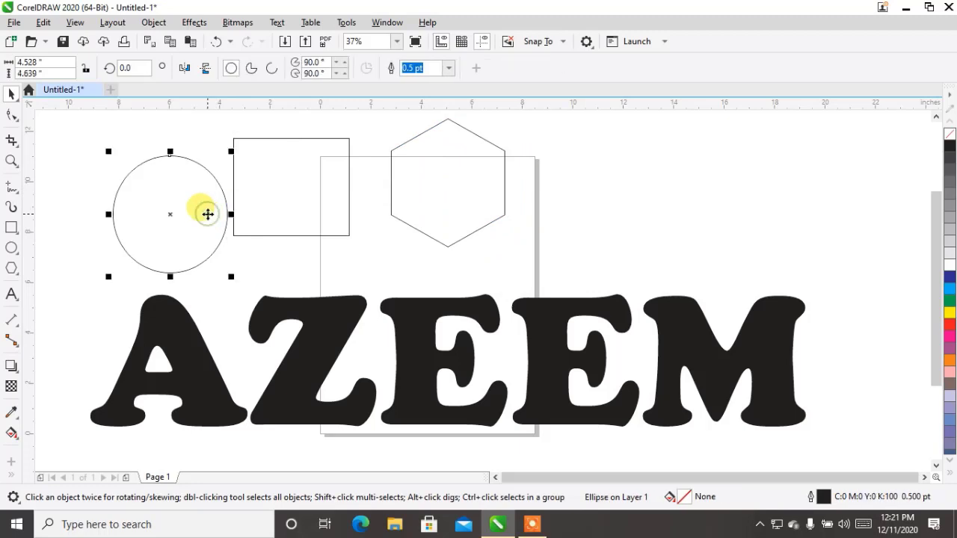
{"action": "left_click", "coordinate": [948, 332]}
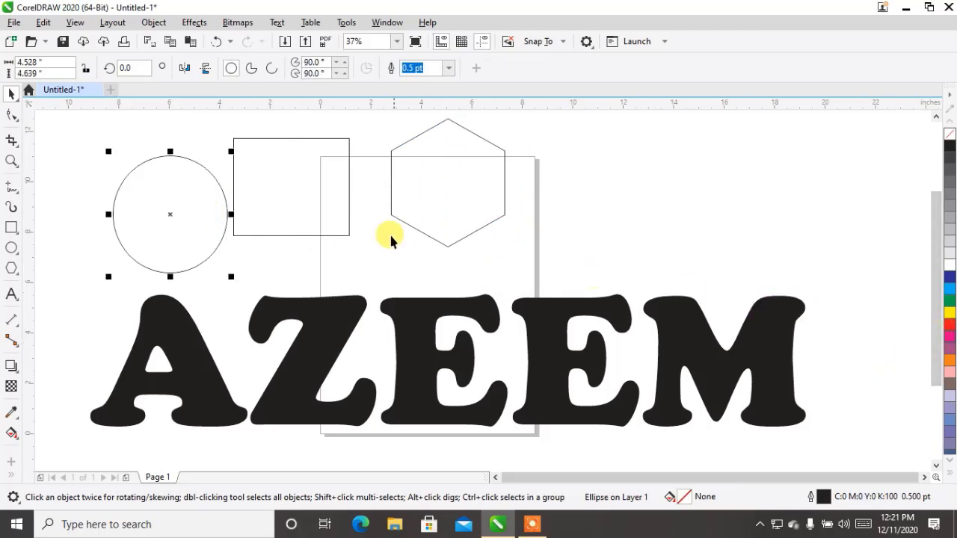
Fill the rectangle with dark blue and the hexagon with light pink
{"action": "left_click", "coordinate": [334, 220]}
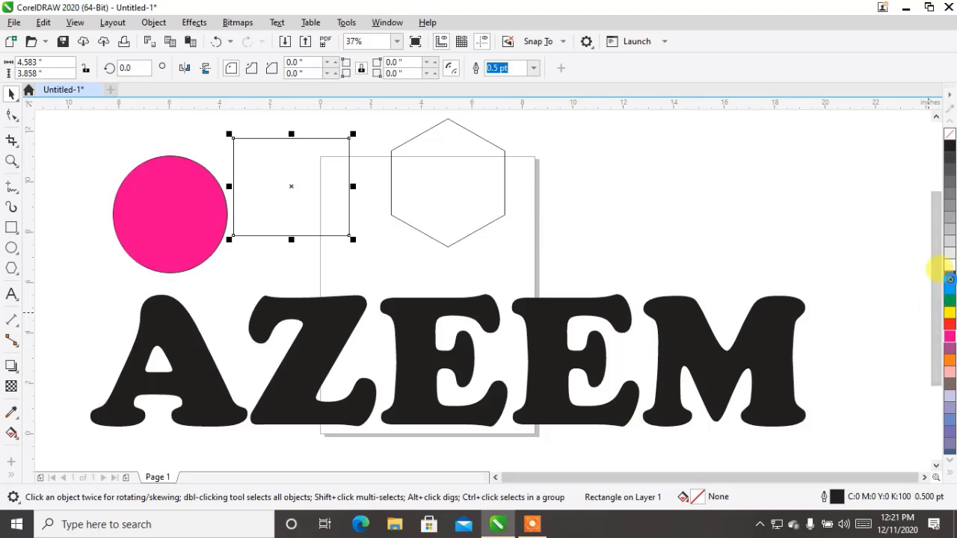
{"action": "left_click", "coordinate": [948, 277]}
{"action": "left_click", "coordinate": [469, 217]}
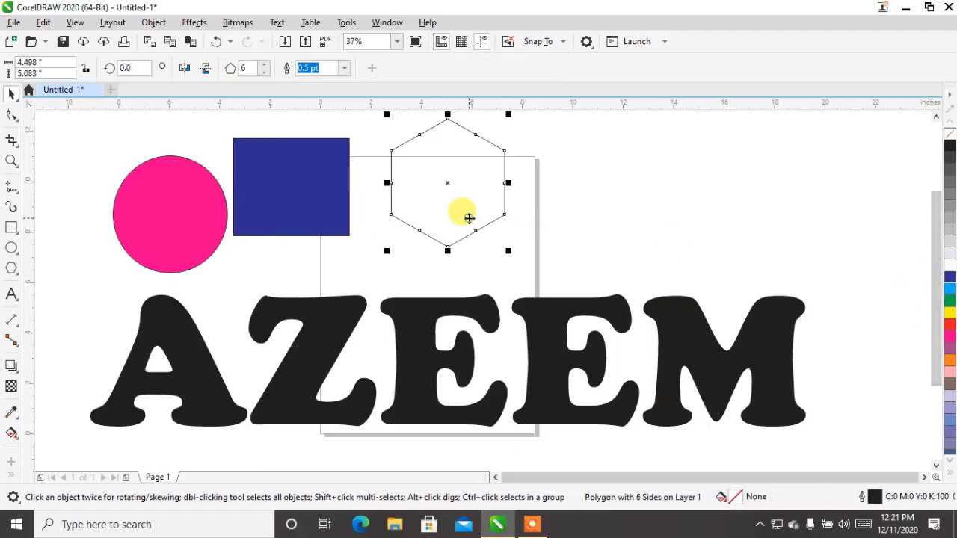
{"action": "left_click", "coordinate": [948, 372]}
Recolour the large name text, trying green and dark blue fills before settling on red
{"action": "left_click", "coordinate": [560, 355]}
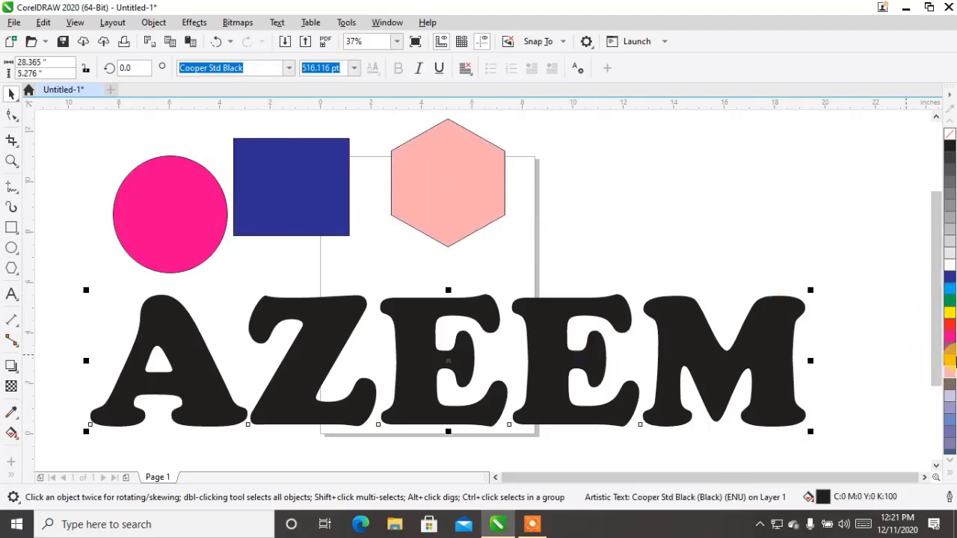
{"action": "left_click", "coordinate": [950, 299]}
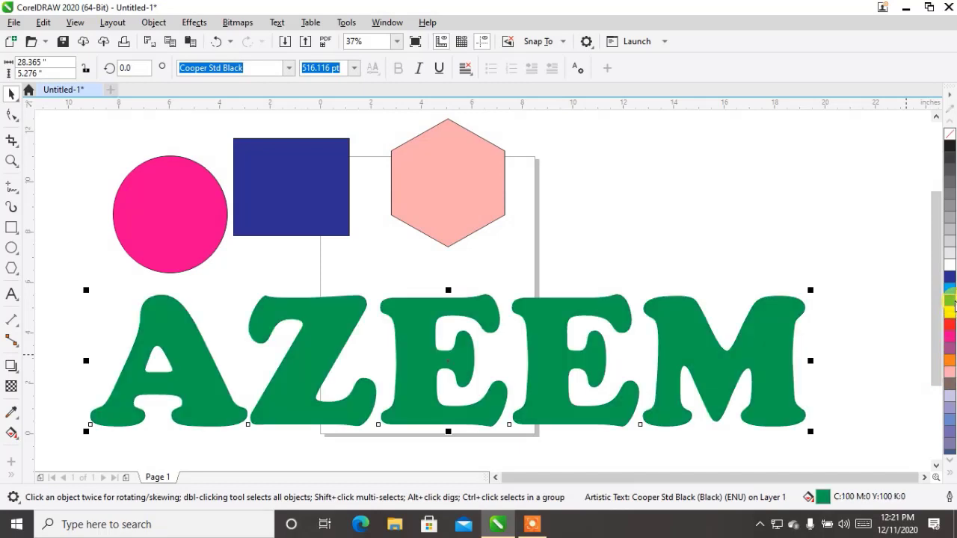
{"action": "left_click", "coordinate": [950, 277]}
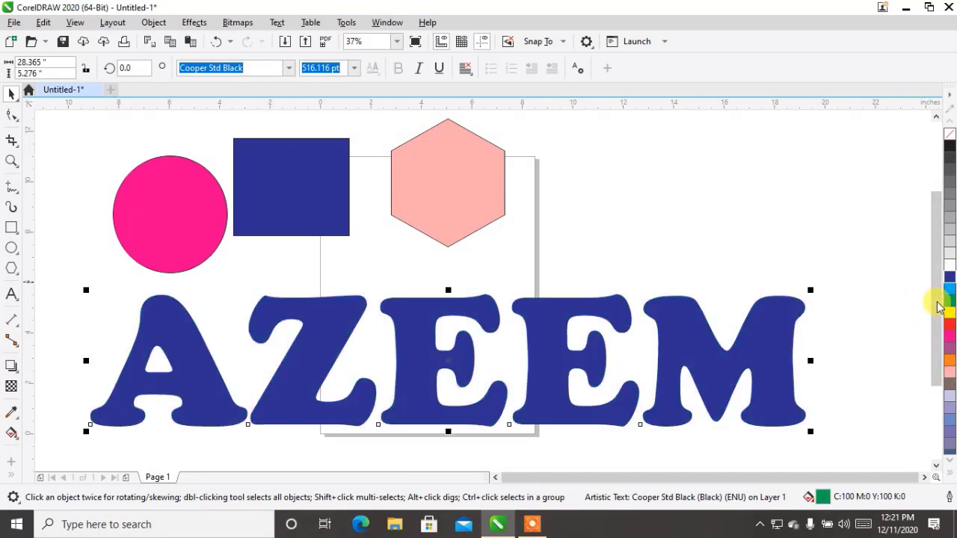
{"action": "left_click", "coordinate": [950, 323]}
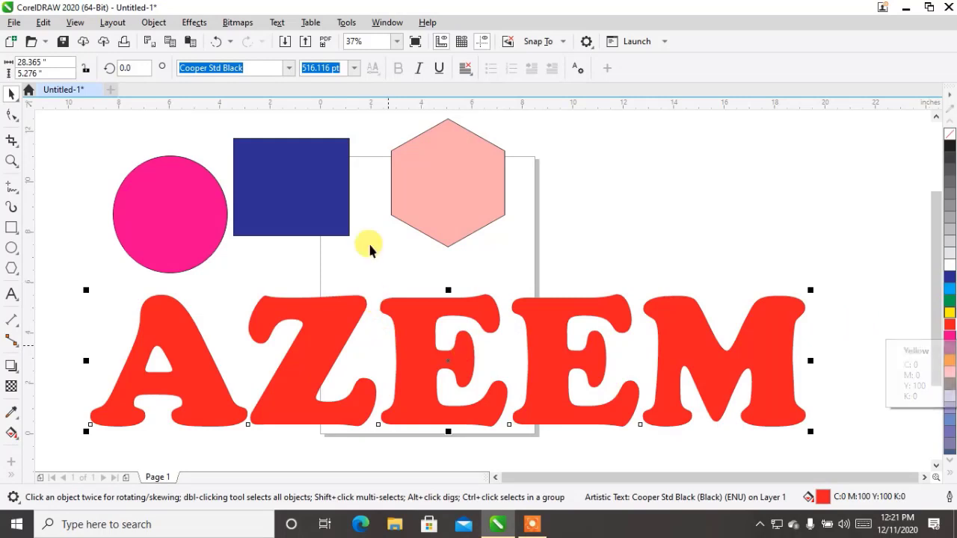
{"action": "scroll", "coordinate": [368, 241], "scroll_direction": "down", "scroll_amount": 2}
{"action": "scroll", "coordinate": [308, 234], "scroll_direction": "up", "scroll_amount": 2}
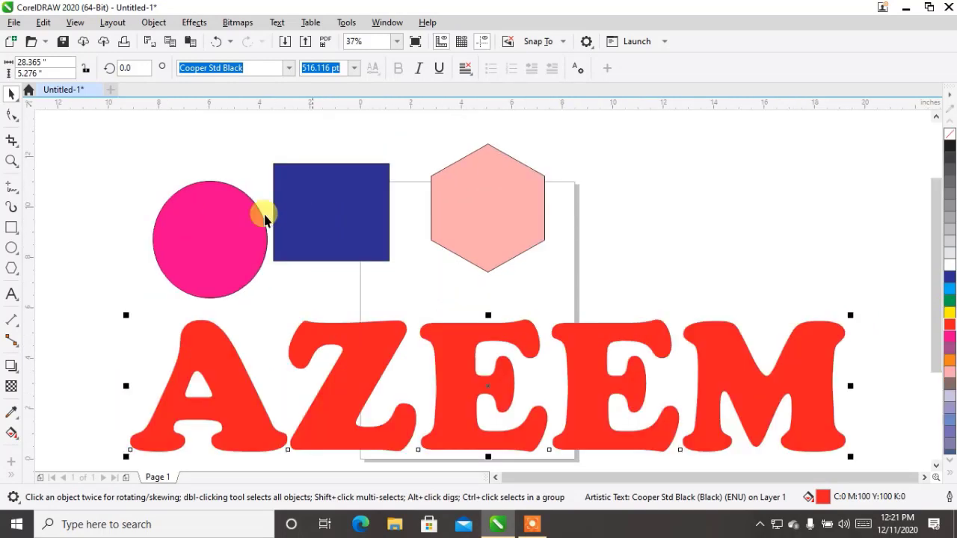
Enlarge the blue rectangle to about 6.17 by 5.19 in and move it to the right of the hexagon
{"action": "left_click", "coordinate": [185, 326]}
{"action": "left_click", "coordinate": [187, 335]}
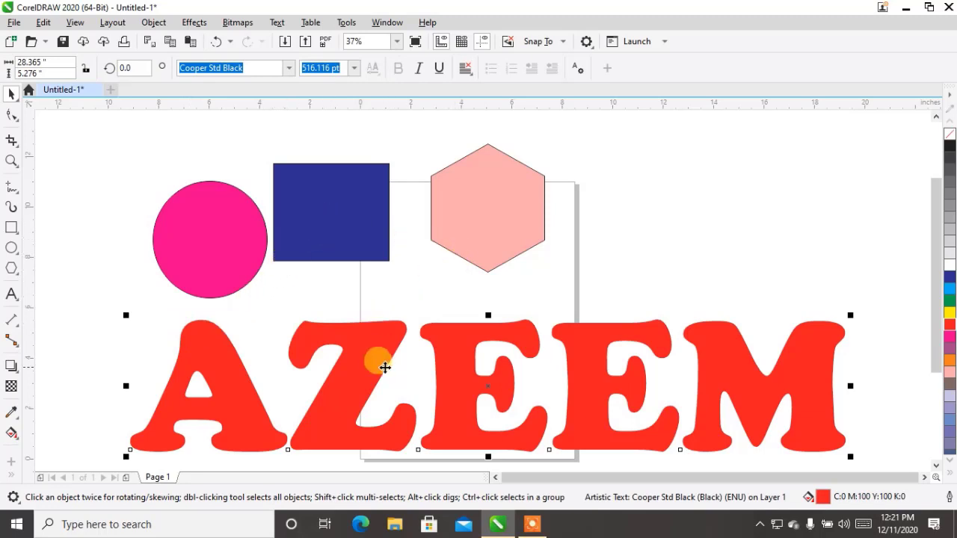
{"action": "left_click", "coordinate": [321, 240]}
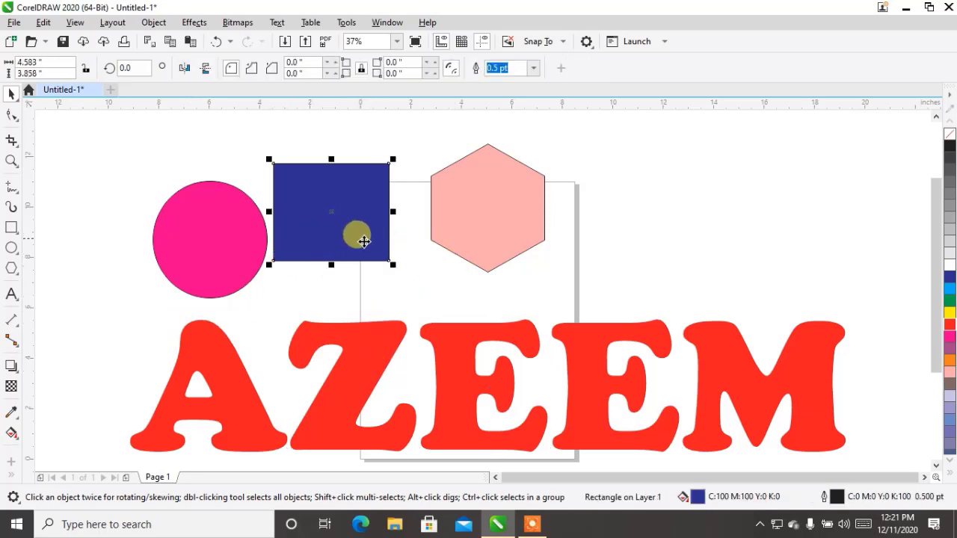
{"action": "left_click_drag", "start_coordinate": [389, 260], "coordinate": [429, 295]}
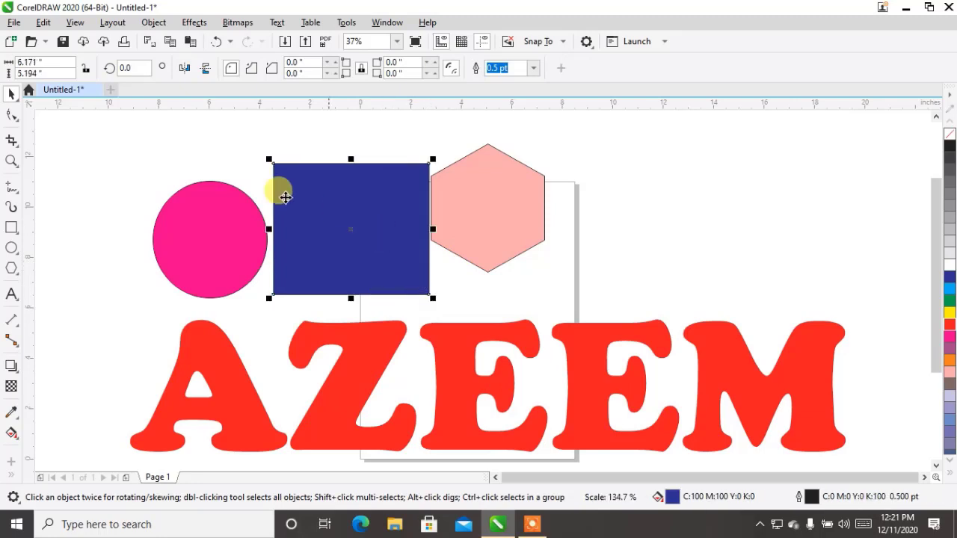
{"action": "left_click", "coordinate": [161, 154]}
{"action": "left_click_drag", "start_coordinate": [315, 193], "coordinate": [648, 181]}
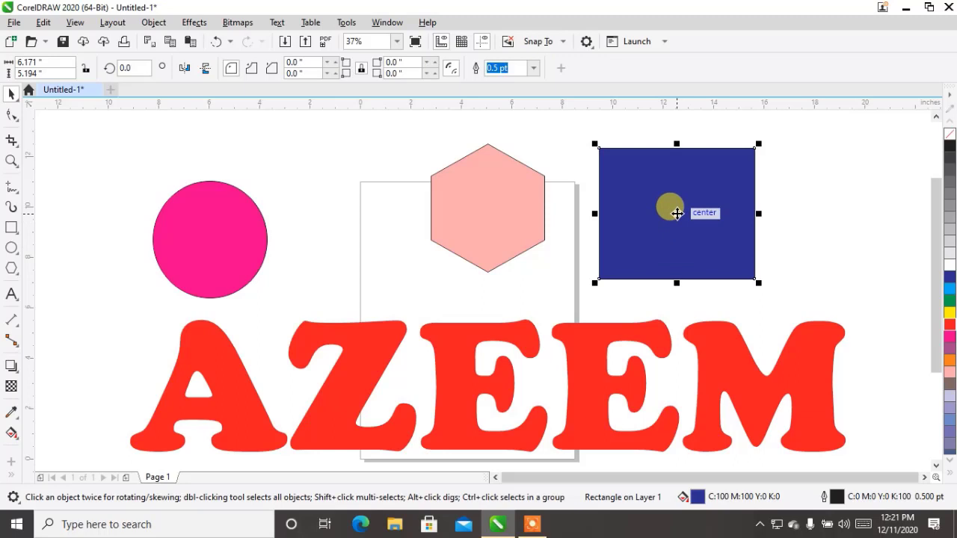
Rotate the blue rectangle about its centre to about 28.2°, and turn it back to about 358.5°
{"action": "left_click", "coordinate": [676, 215]}
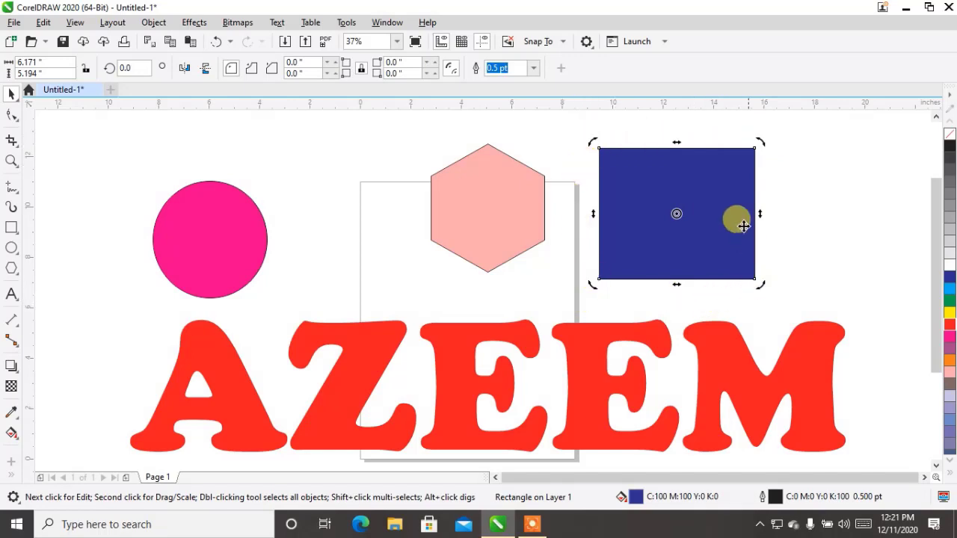
{"action": "left_click_drag", "start_coordinate": [757, 142], "coordinate": [712, 117]}
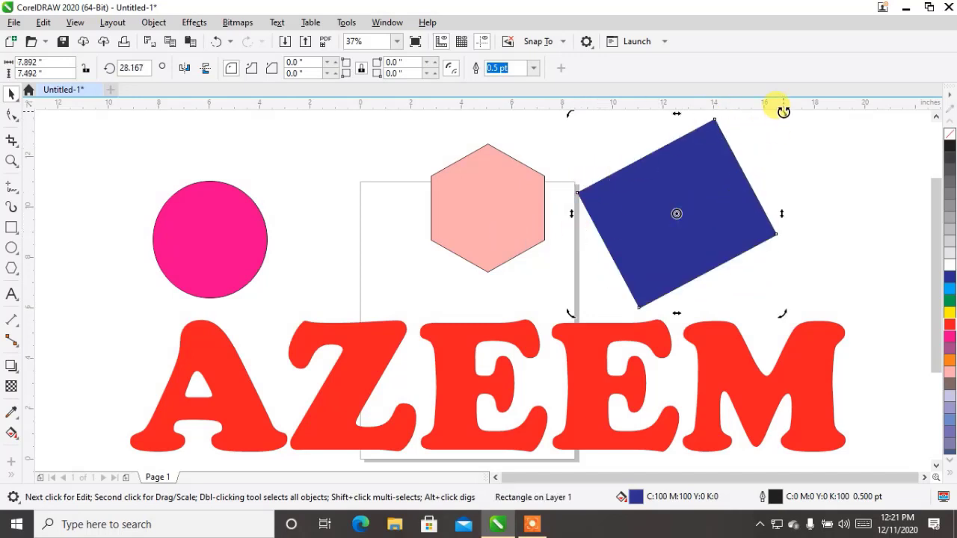
{"action": "left_click_drag", "start_coordinate": [785, 111], "coordinate": [791, 191]}
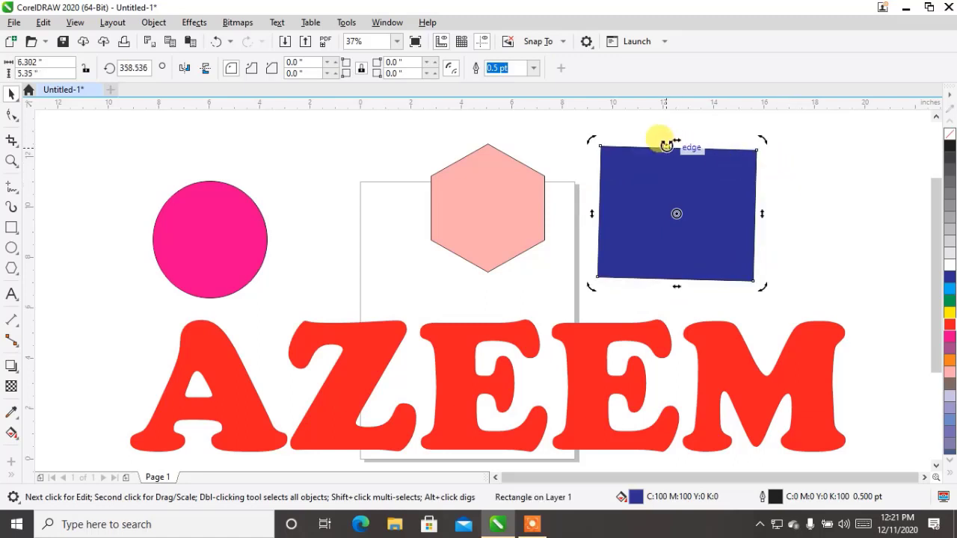
Try skewing the blue rectangle horizontally to about 8.00 in wide and rotating it to about 80.7°
{"action": "left_click_drag", "start_coordinate": [677, 140], "coordinate": [754, 148]}
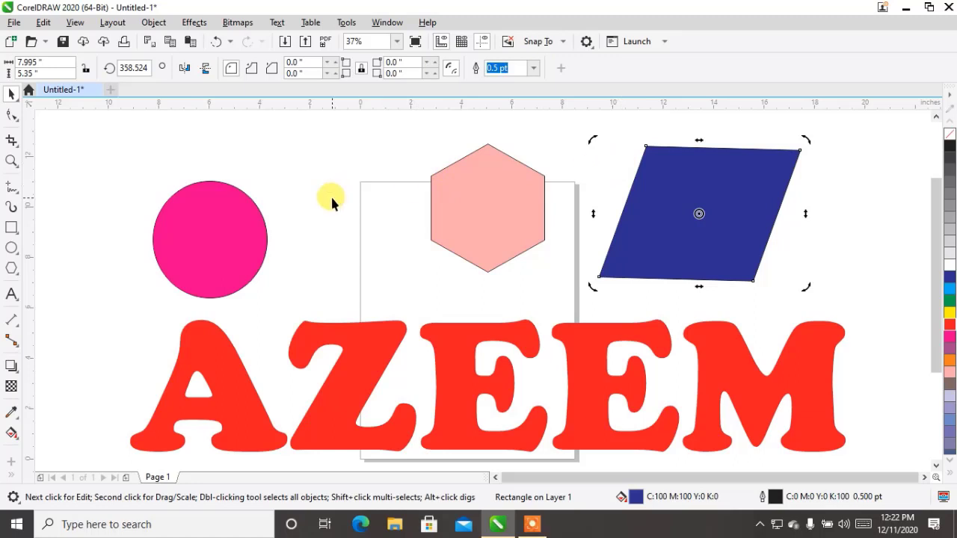
{"action": "scroll", "coordinate": [355, 152], "scroll_direction": "down", "scroll_amount": 2}
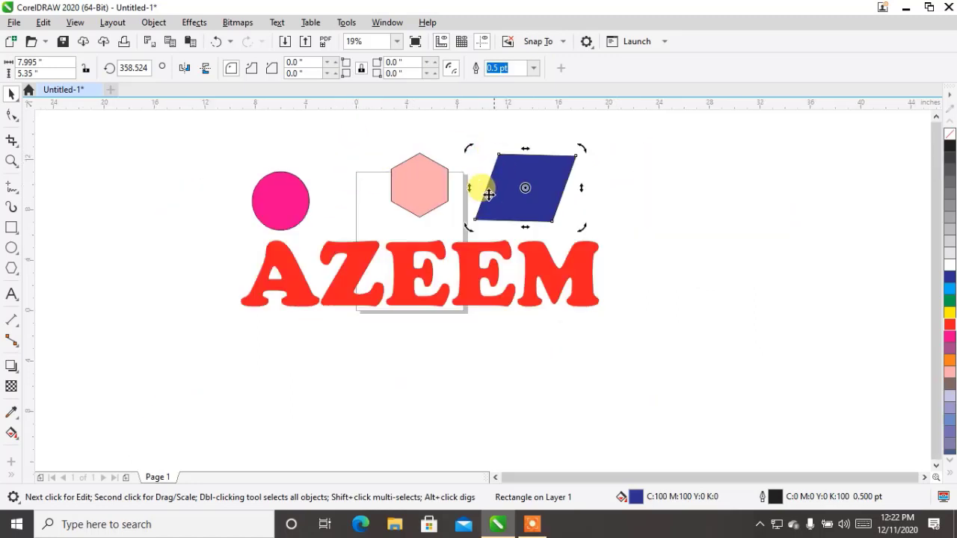
{"action": "left_click", "coordinate": [529, 177]}
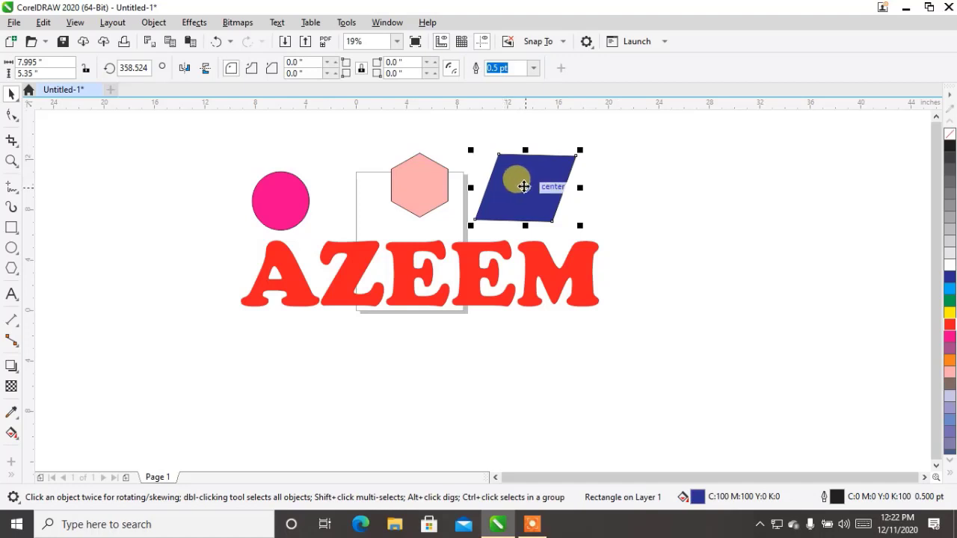
{"action": "left_click", "coordinate": [523, 187]}
{"action": "left_click_drag", "start_coordinate": [580, 145], "coordinate": [445, 160]}
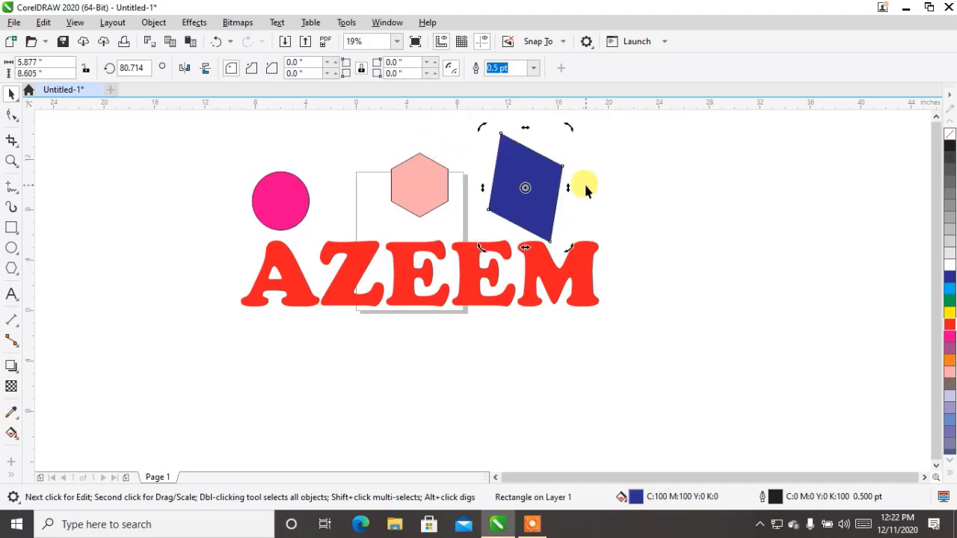
Undo the blue rectangle's last rotation and horizontal skew
{"action": "key", "text": "ctrl+z"}
{"action": "key", "text": "ctrl+z"}
{"action": "key", "text": "ctrl+z"}
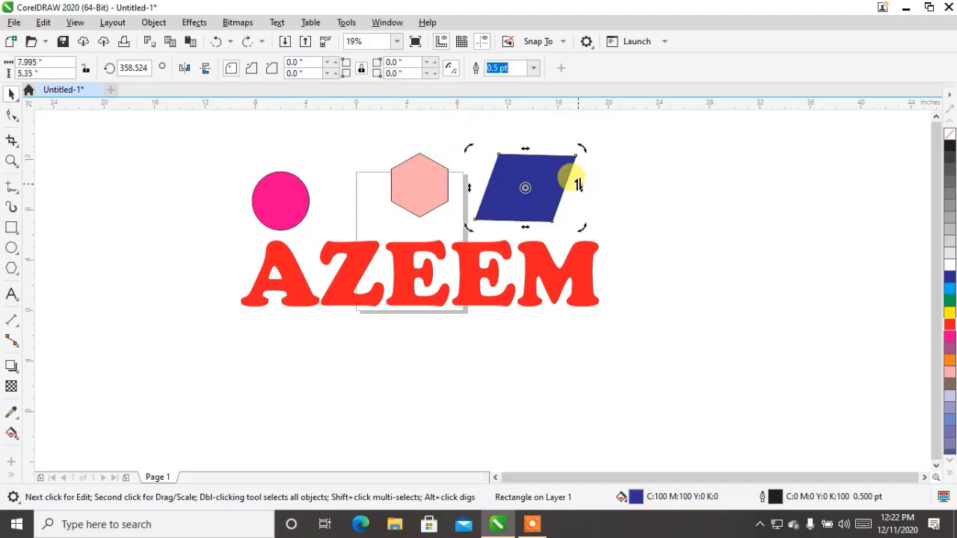
{"action": "key", "text": "ctrl+z"}
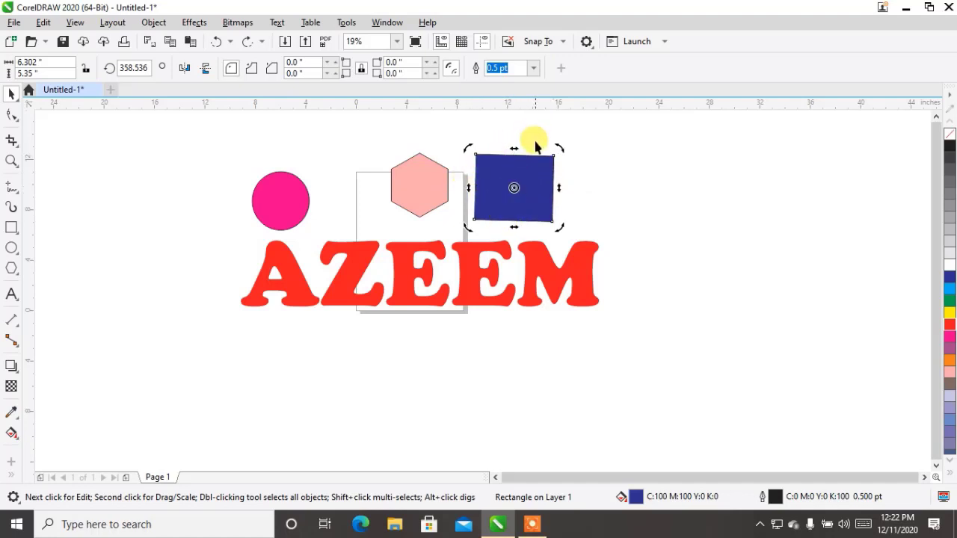
Skew the blue rectangle horizontally to the right and vertically upward into a slanted diamond about 8.16 by 10.55 in
{"action": "left_click_drag", "start_coordinate": [513, 152], "coordinate": [542, 163]}
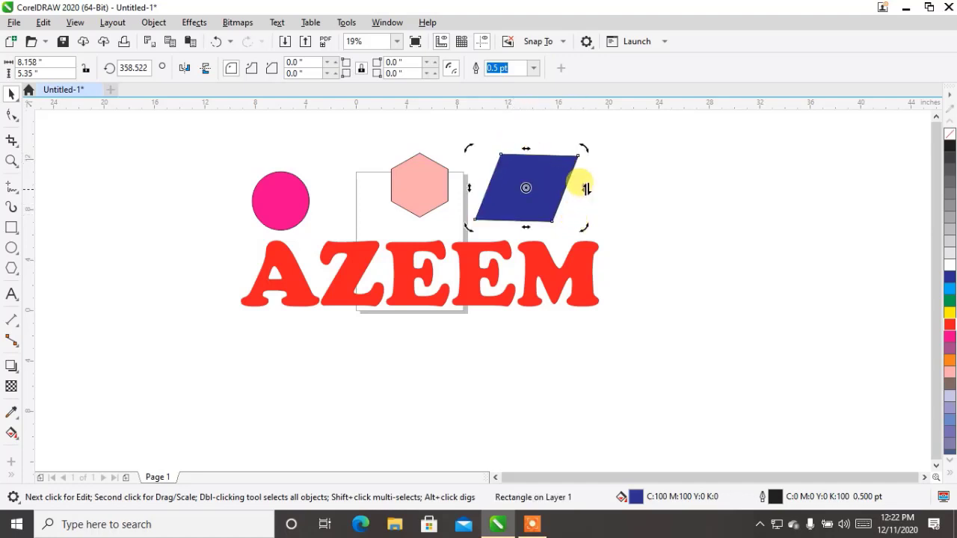
{"action": "left_click_drag", "start_coordinate": [586, 188], "coordinate": [498, 112]}
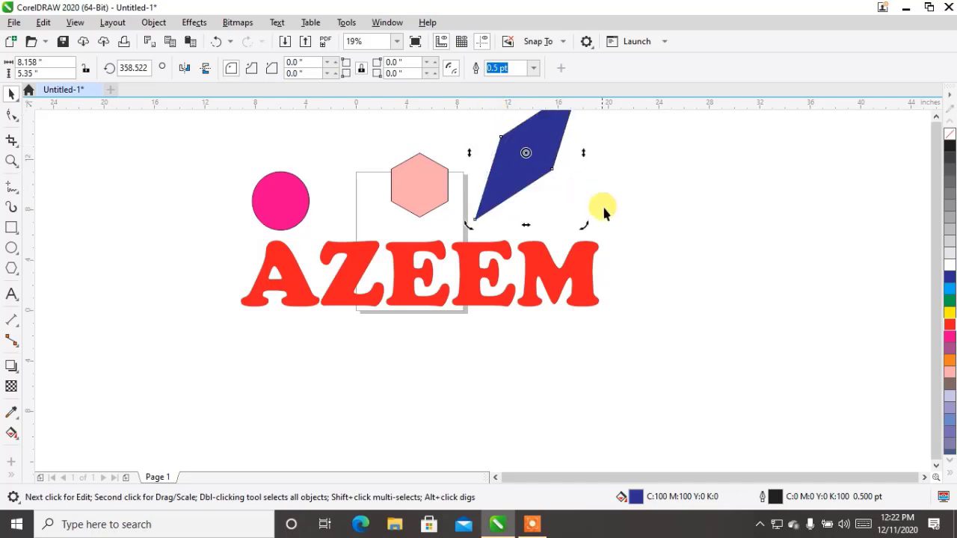
{"action": "scroll", "coordinate": [493, 238], "scroll_direction": "down", "scroll_amount": 1}
{"action": "scroll", "coordinate": [502, 181], "scroll_direction": "up", "scroll_amount": 1}
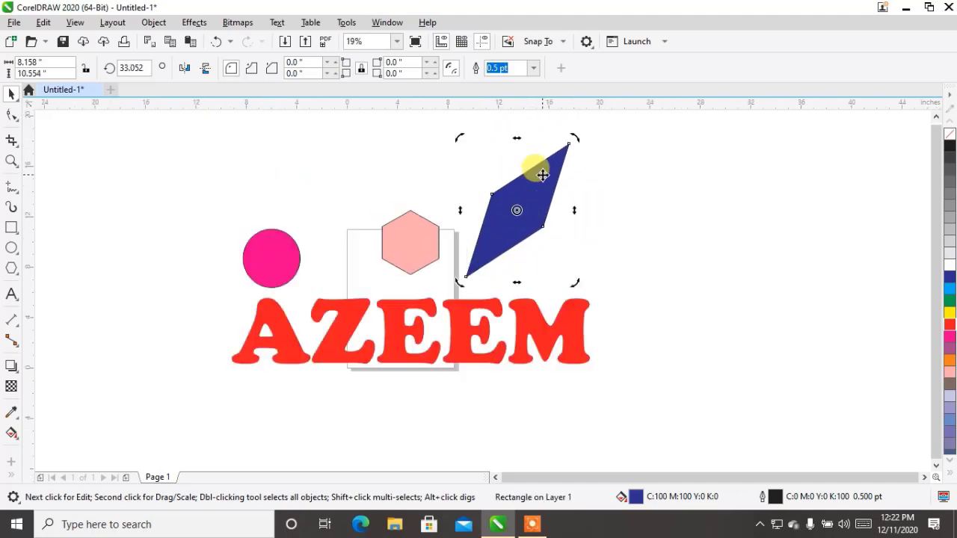
Try a vertical skew on the pink hexagon, undo it, and skew the hexagon horizontally towards the left instead
{"action": "scroll", "coordinate": [541, 180], "scroll_direction": "up", "scroll_amount": 1}
{"action": "left_click", "coordinate": [276, 309]}
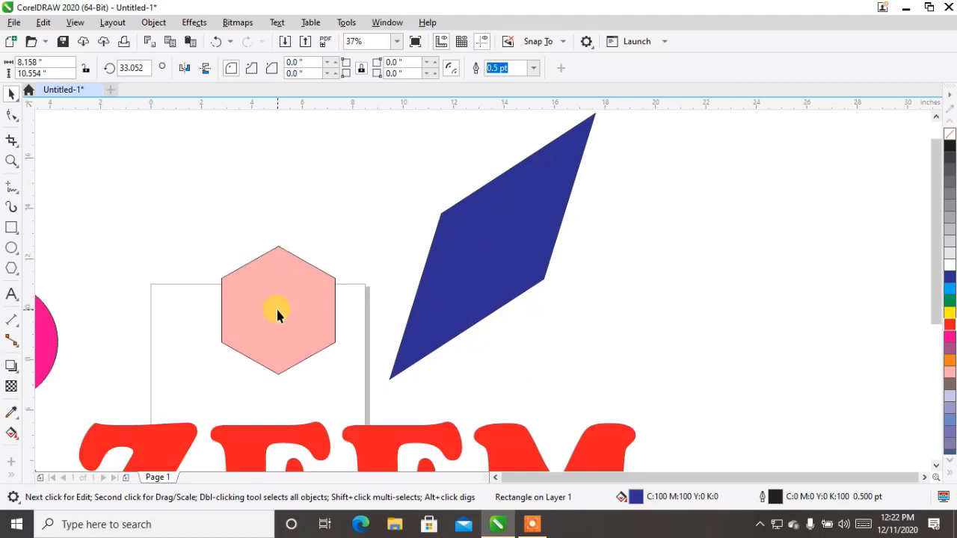
{"action": "left_click", "coordinate": [280, 310]}
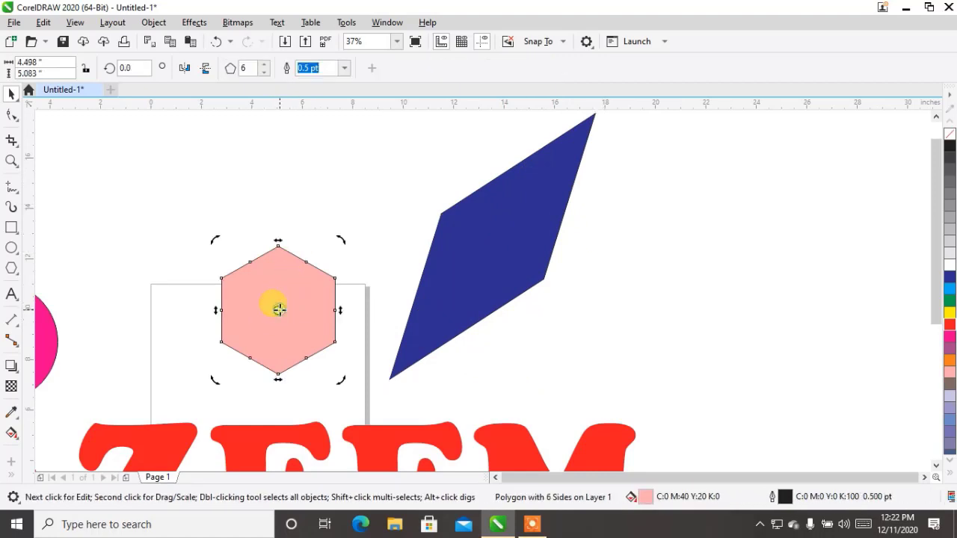
{"action": "left_click_drag", "start_coordinate": [342, 310], "coordinate": [322, 201]}
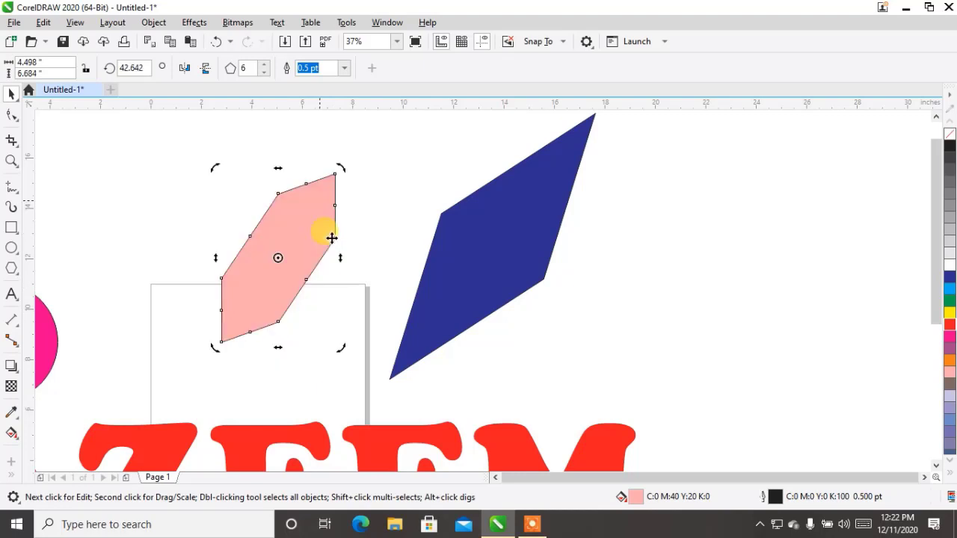
{"action": "key", "text": "ctrl+z"}
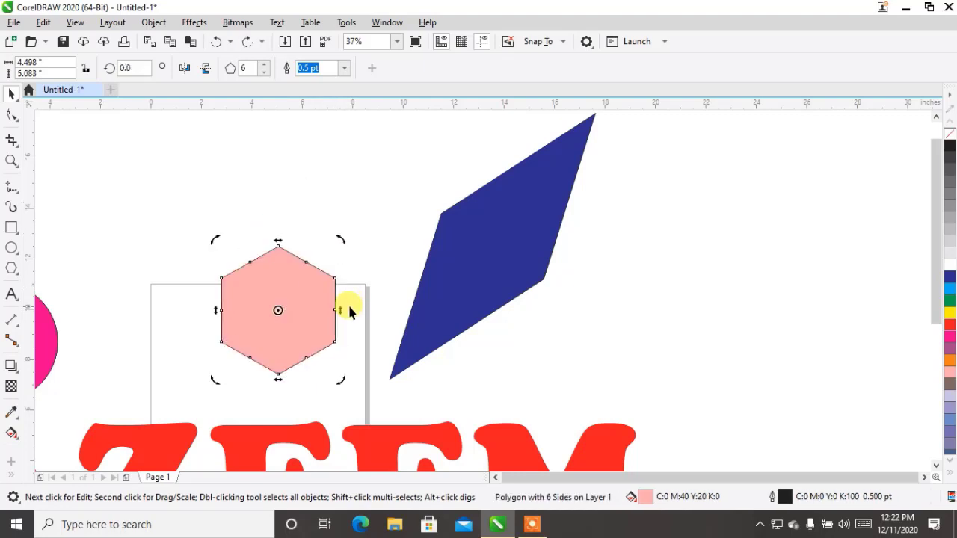
{"action": "left_click_drag", "start_coordinate": [278, 240], "coordinate": [231, 239]}
{"action": "left_click", "coordinate": [384, 194]}
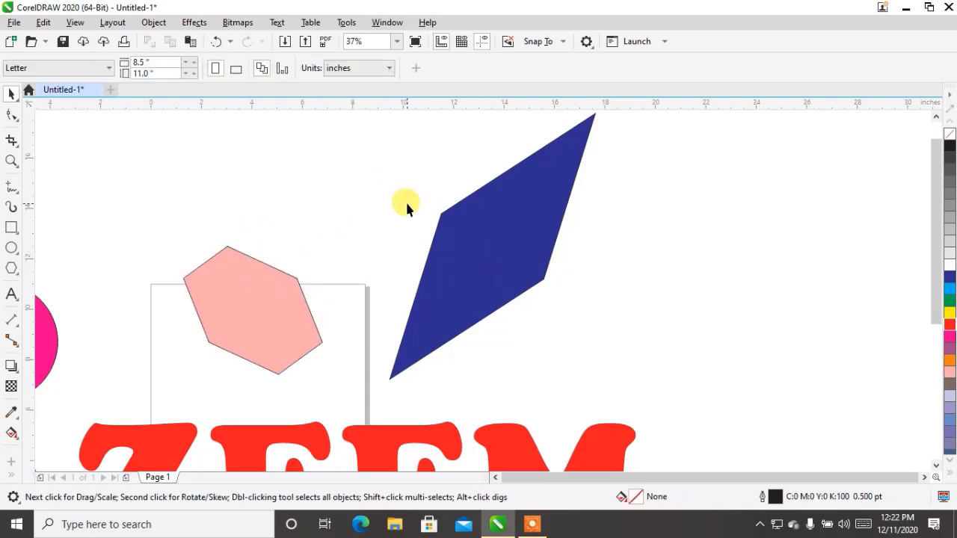
Move the red name text into the empty area to the lower right of the shapes
{"action": "scroll", "coordinate": [405, 200], "scroll_direction": "down", "scroll_amount": 2}
{"action": "left_click", "coordinate": [377, 276]}
{"action": "left_click_drag", "start_coordinate": [377, 276], "coordinate": [554, 323]}
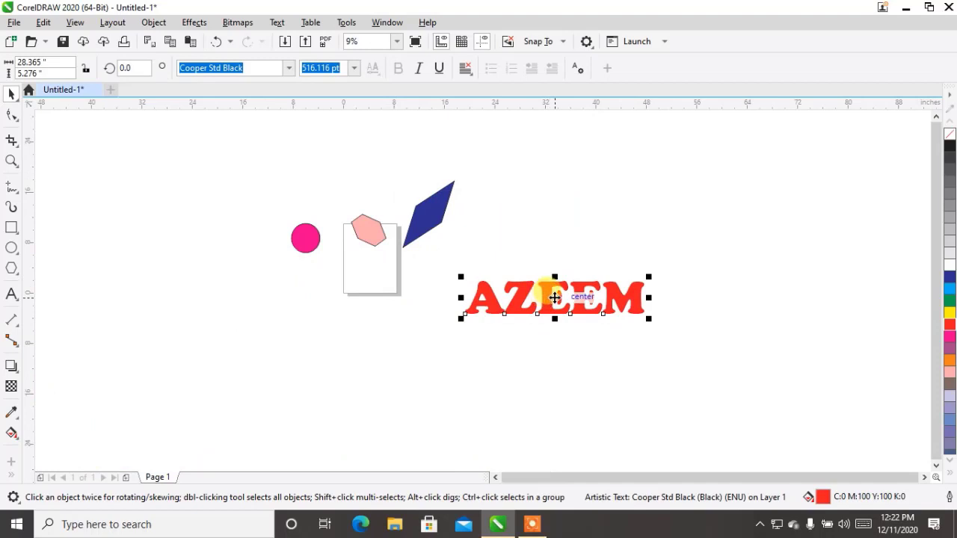
Skew the name text horizontally to the right and slightly vertically, to about 31.3 by 6.28 in overall
{"action": "left_click", "coordinate": [555, 298]}
{"action": "left_click_drag", "start_coordinate": [555, 272], "coordinate": [593, 268]}
{"action": "left_click_drag", "start_coordinate": [667, 302], "coordinate": [573, 301]}
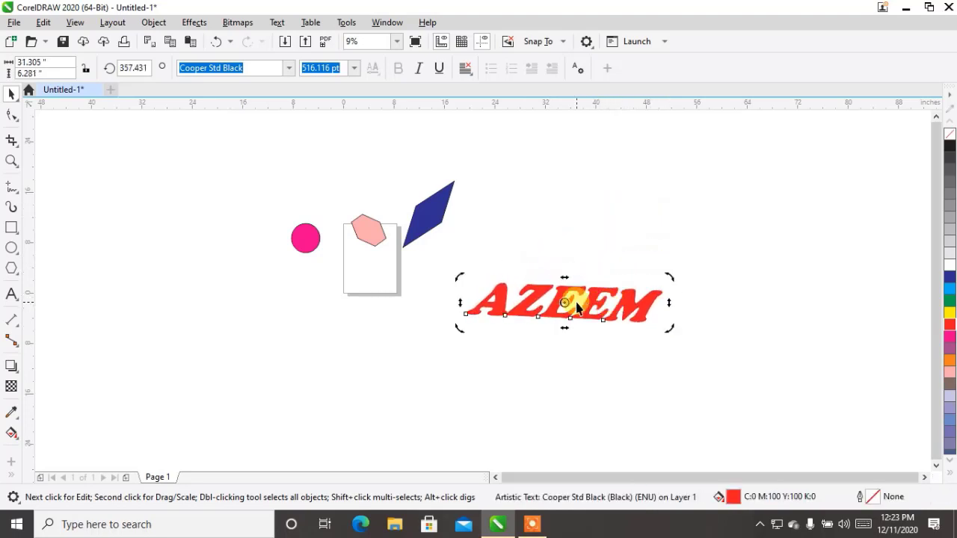
Rotate the name text to about 69.0°, turn it back to about 11.3°, and deselect it
{"action": "left_click_drag", "start_coordinate": [670, 278], "coordinate": [598, 184]}
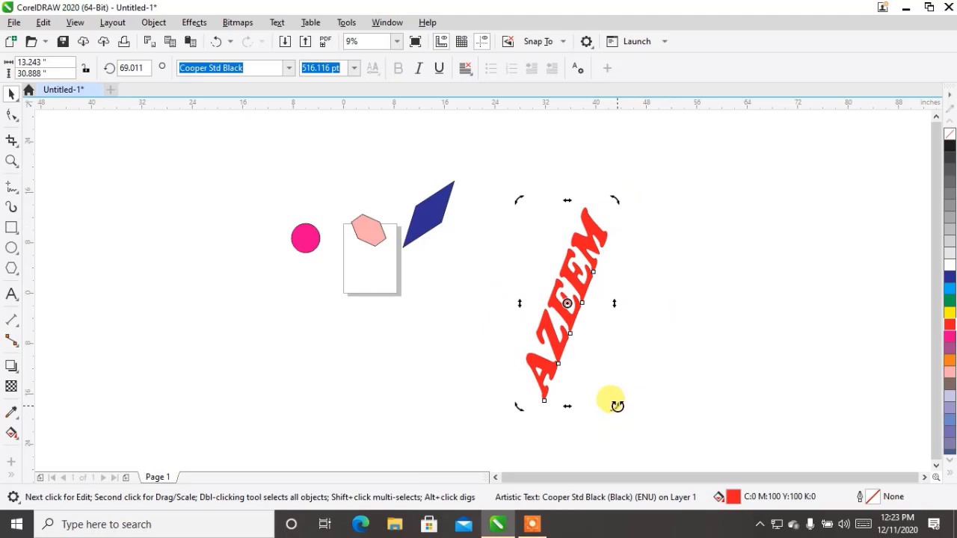
{"action": "left_click_drag", "start_coordinate": [617, 406], "coordinate": [513, 368]}
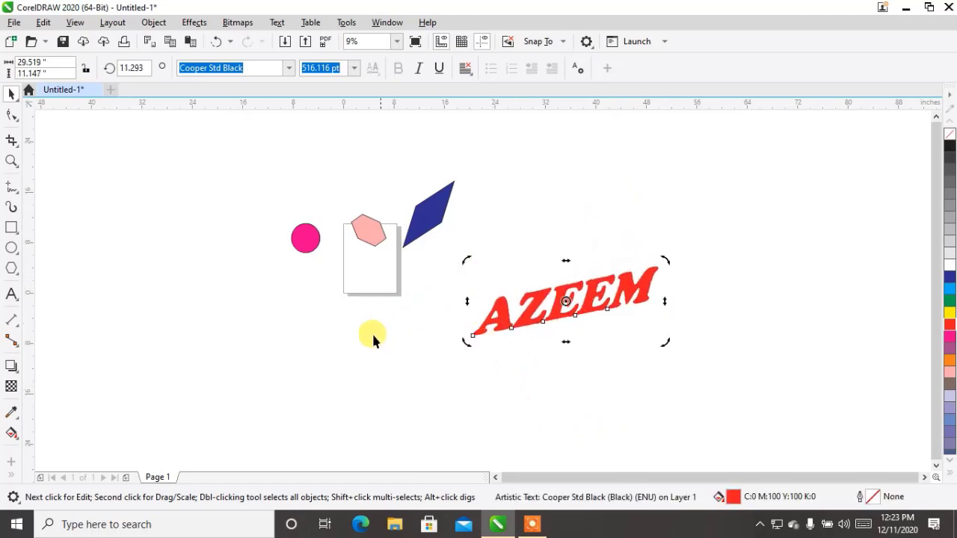
{"action": "left_click", "coordinate": [349, 351]}
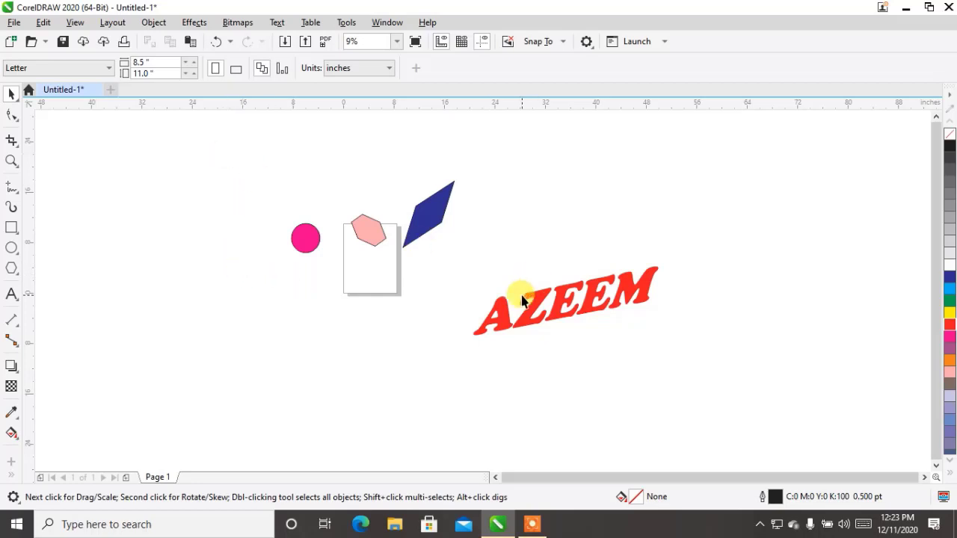
Delete the red name text, the blue parallelogram, the pink circle and the hexagon so the drawing is empty
{"action": "left_click", "coordinate": [497, 324]}
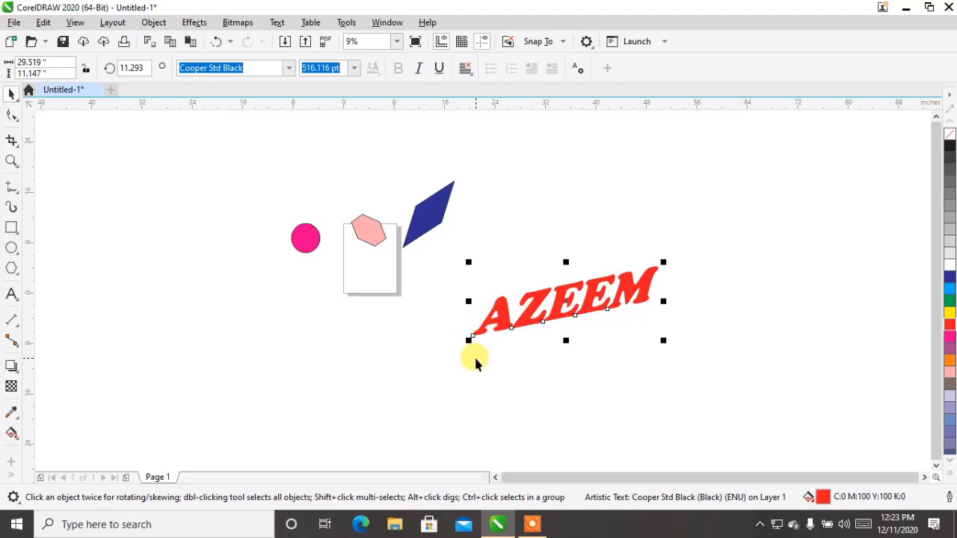
{"action": "key", "text": "Delete"}
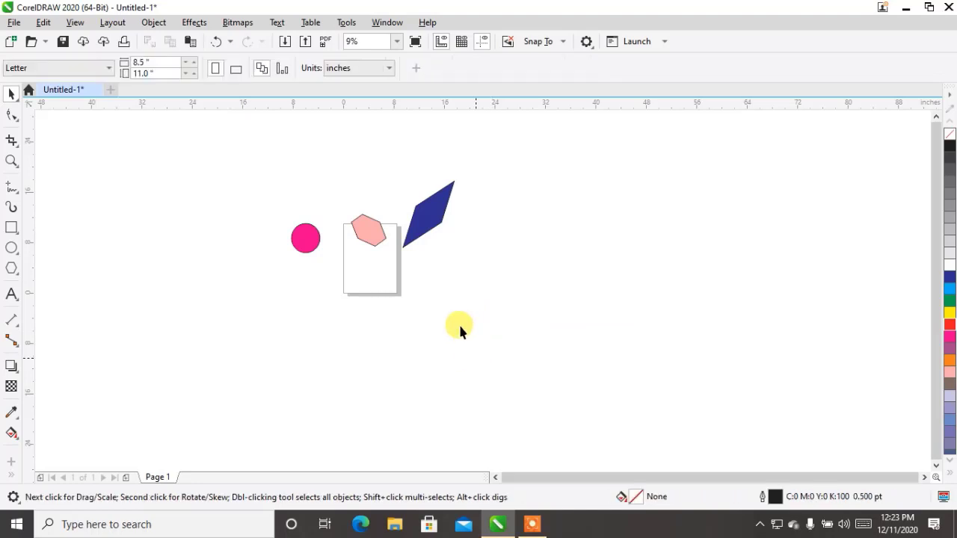
{"action": "left_click", "coordinate": [436, 196]}
{"action": "key", "text": "Delete"}
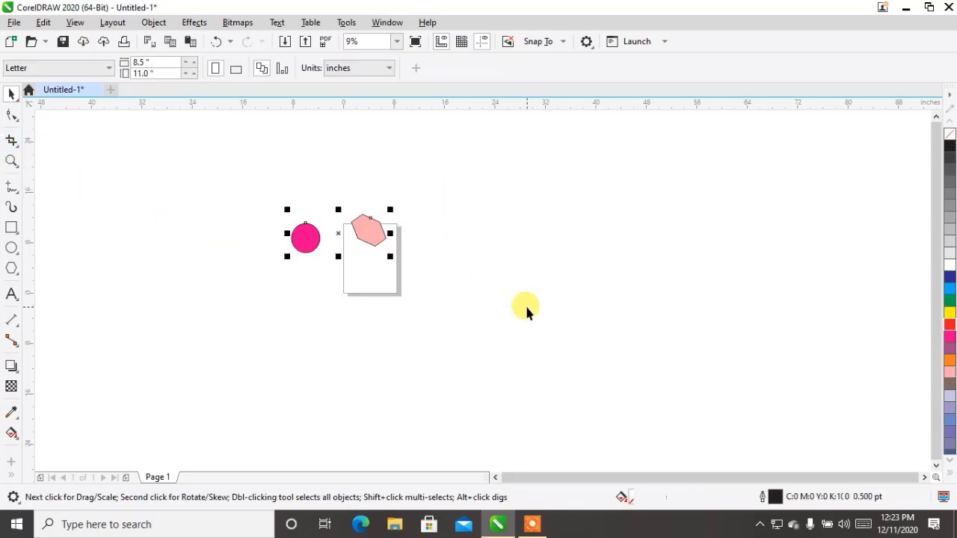
{"action": "key", "text": "Delete"}
{"action": "scroll", "coordinate": [231, 320], "scroll_direction": "up", "scroll_amount": 1}
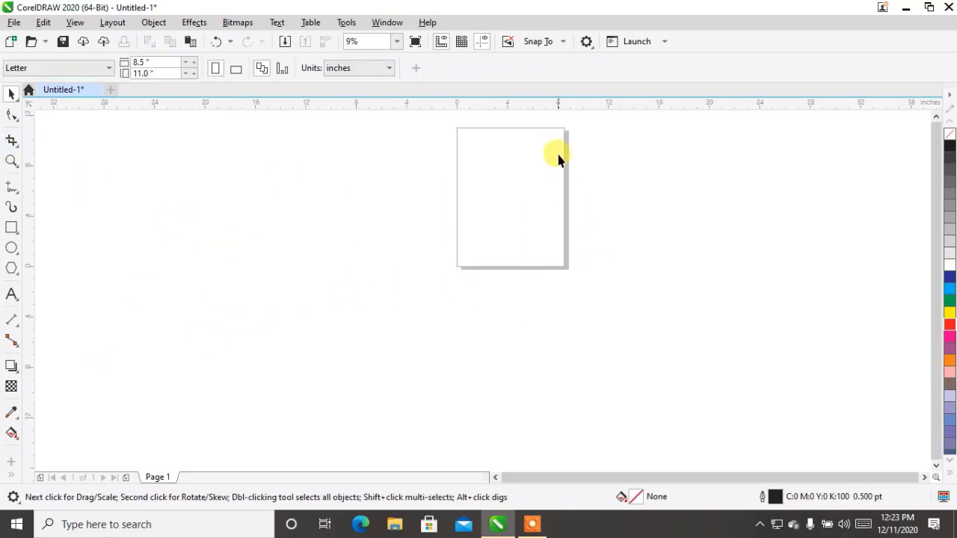
{"action": "scroll", "coordinate": [578, 122], "scroll_direction": "up", "scroll_amount": 1}
{"action": "scroll", "coordinate": [489, 143], "scroll_direction": "up", "scroll_amount": 1}
{"action": "scroll", "coordinate": [166, 144], "scroll_direction": "down", "scroll_amount": 1}
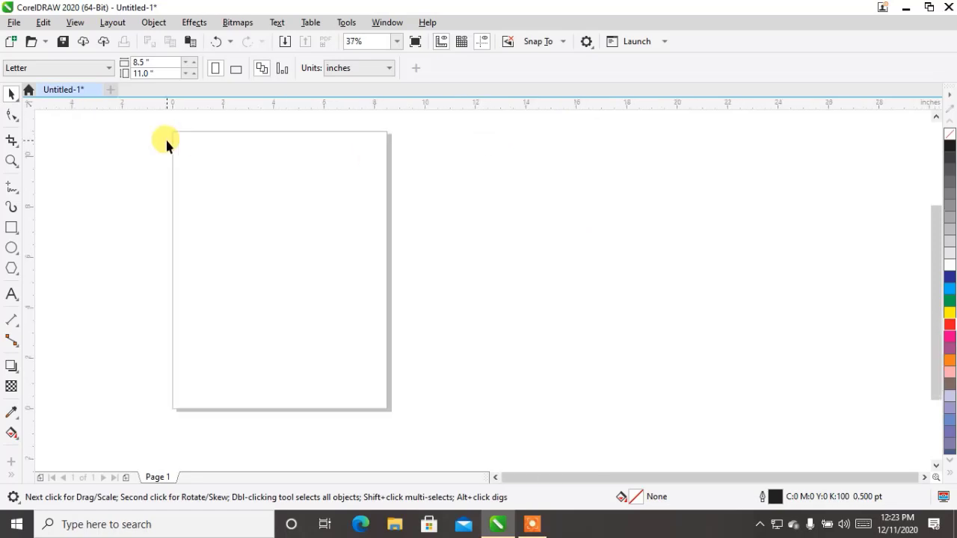
{"action": "left_click", "coordinate": [12, 269]}
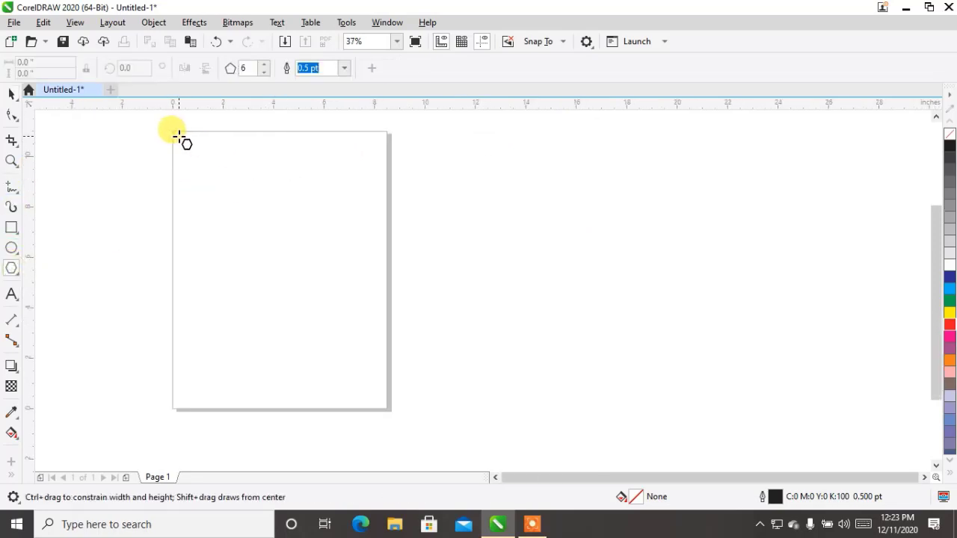
{"action": "left_click_drag", "start_coordinate": [180, 135], "coordinate": [228, 182]}
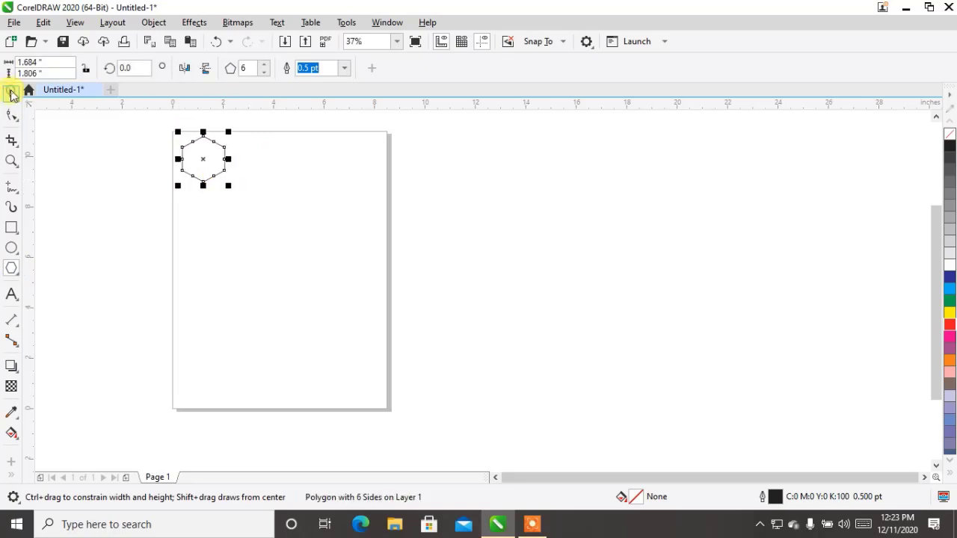
{"action": "left_click", "coordinate": [11, 93]}
{"action": "scroll", "coordinate": [167, 133], "scroll_direction": "up", "scroll_amount": 2}
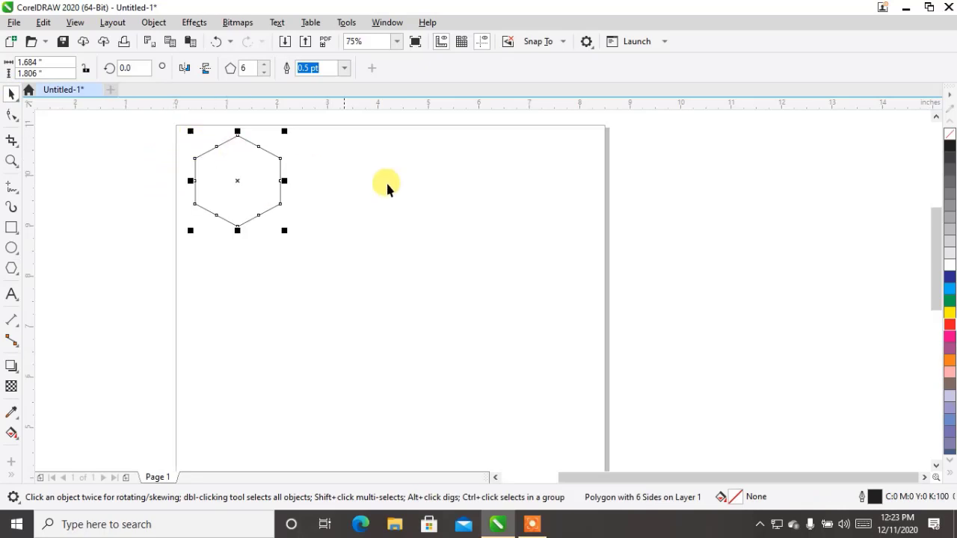
{"action": "scroll", "coordinate": [635, 202], "scroll_direction": "down", "scroll_amount": 2}
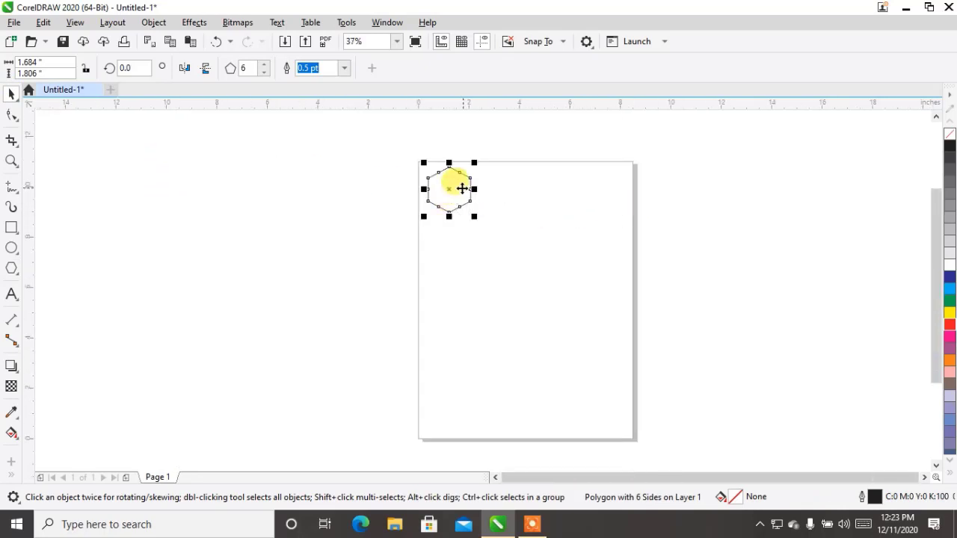
{"action": "left_click", "coordinate": [334, 177]}
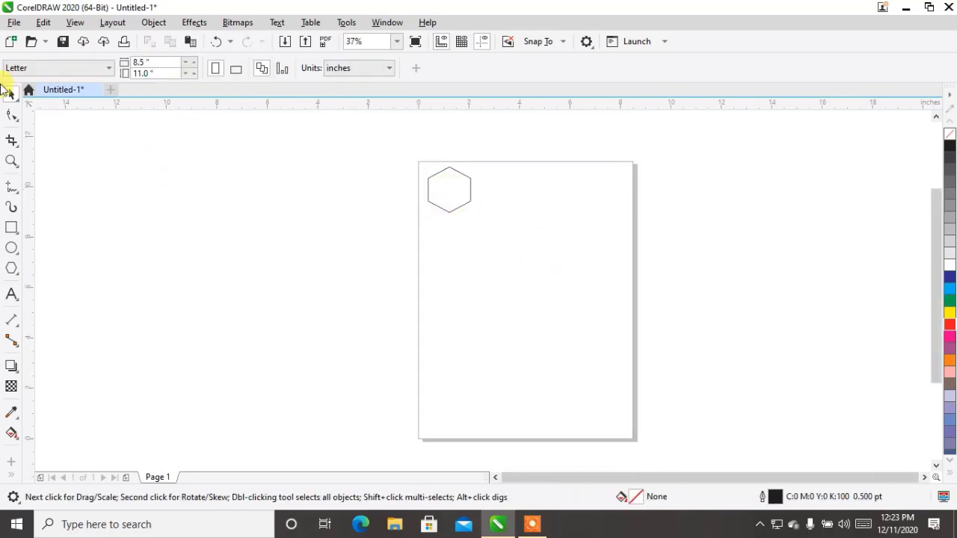
{"action": "left_click", "coordinate": [436, 190]}
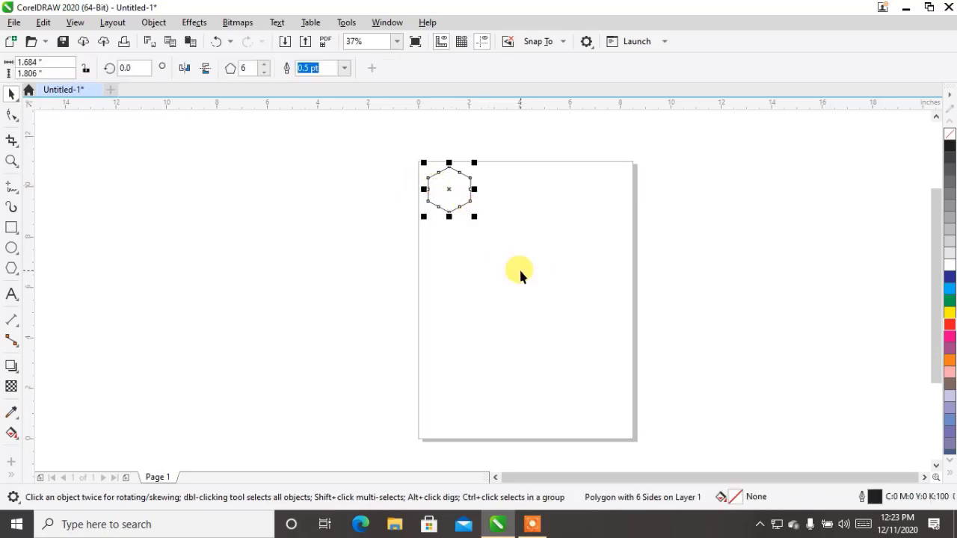
{"action": "key", "text": "Delete"}
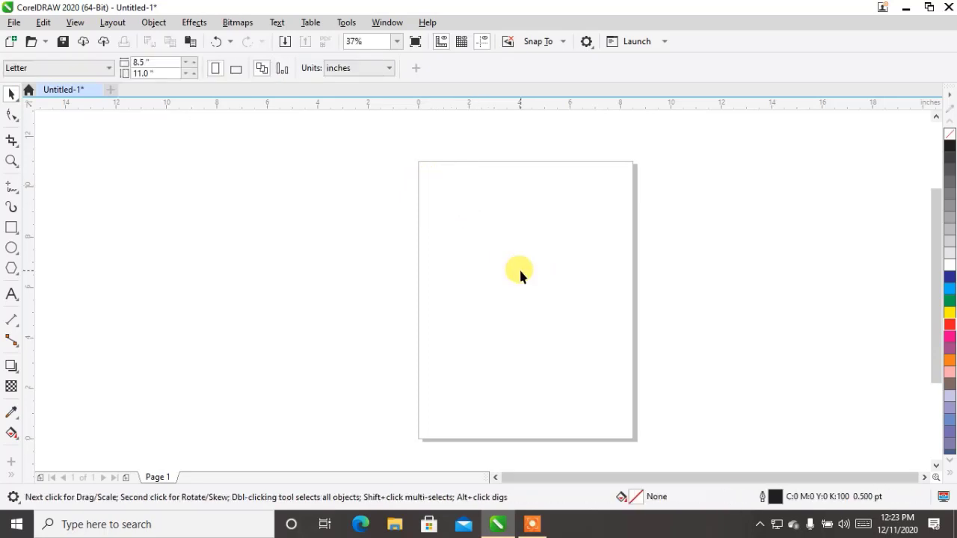
Draw a six-sided polygon about 1.78 by 2.03 in inside the page's upper-left corner, and switch to the Pick tool
{"action": "left_click", "coordinate": [12, 267]}
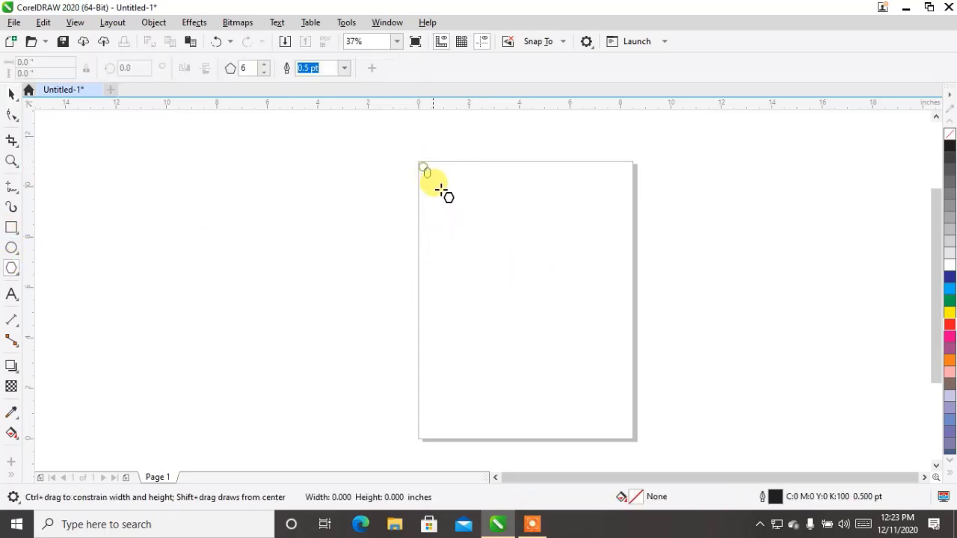
{"action": "left_click_drag", "start_coordinate": [441, 190], "coordinate": [480, 222]}
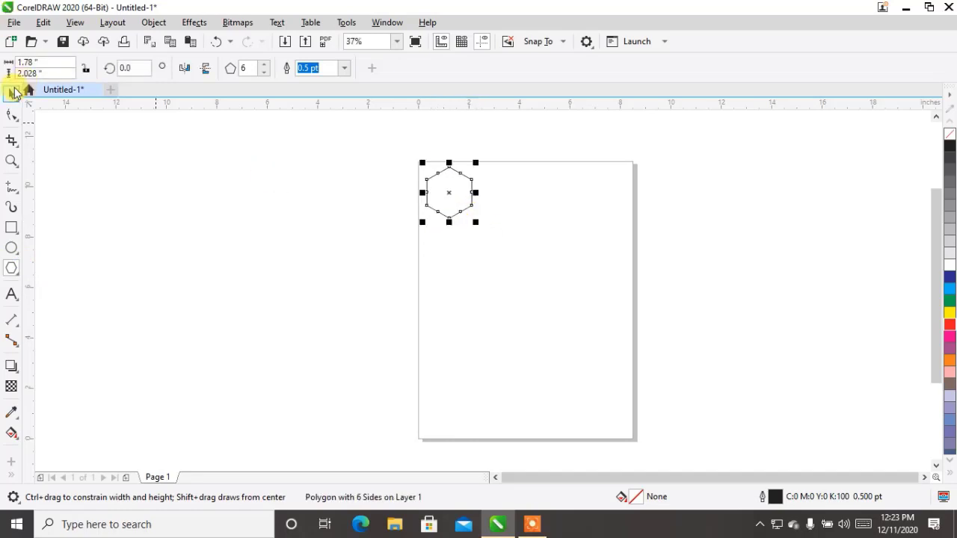
{"action": "left_click", "coordinate": [12, 93]}
Try to place the hexagon directly to the right of its original position, and undo the move
{"action": "scroll", "coordinate": [453, 194], "scroll_direction": "up", "scroll_amount": 2}
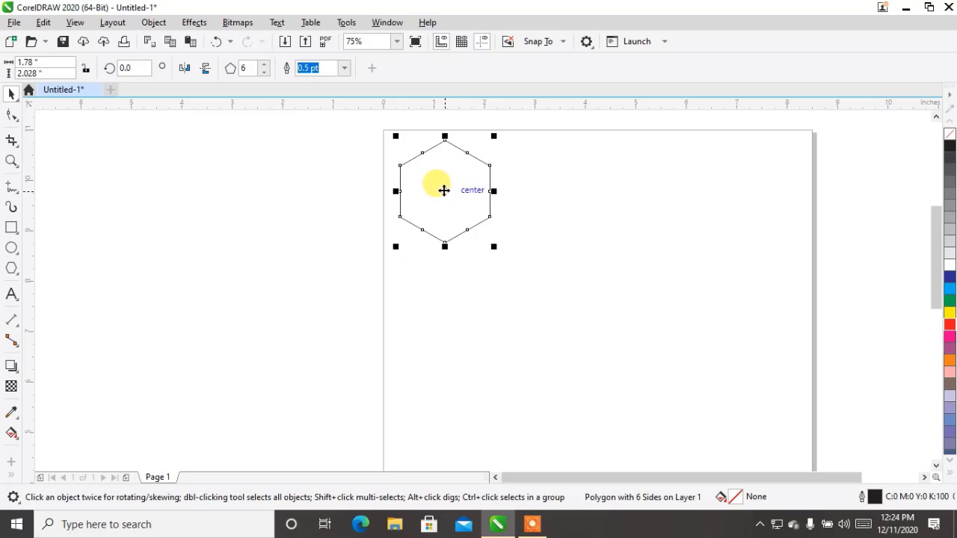
{"action": "left_click_drag", "start_coordinate": [448, 193], "coordinate": [544, 194]}
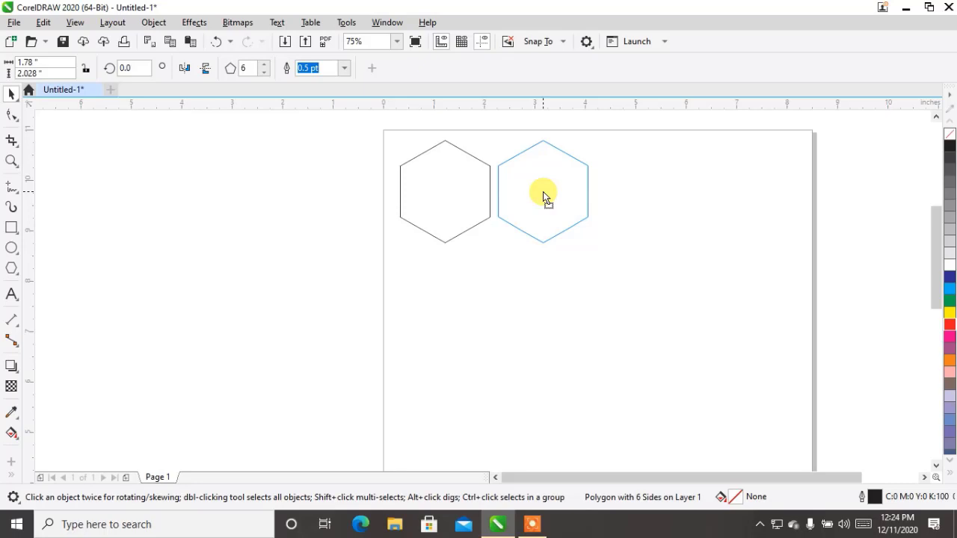
{"action": "left_click_drag", "start_coordinate": [543, 192], "coordinate": [542, 190]}
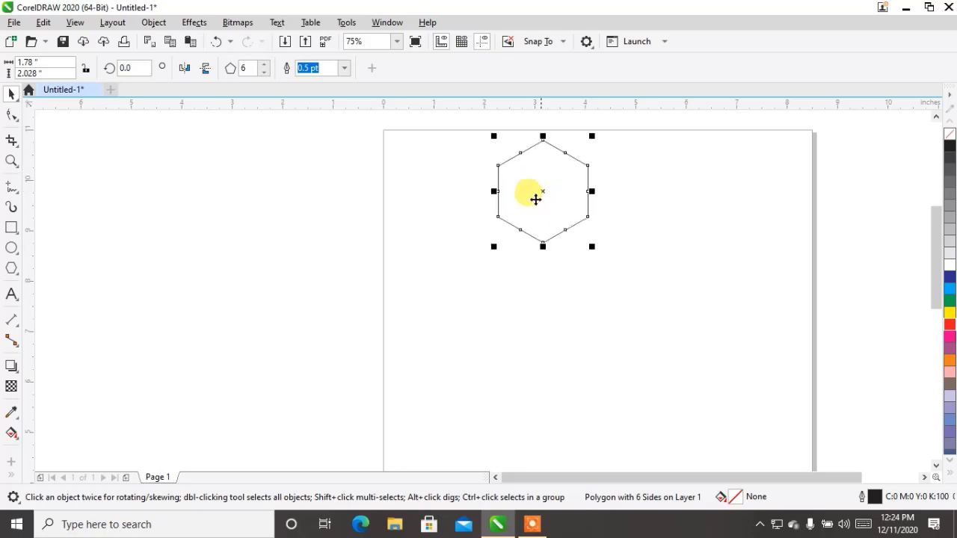
{"action": "key", "text": "ctrl+z"}
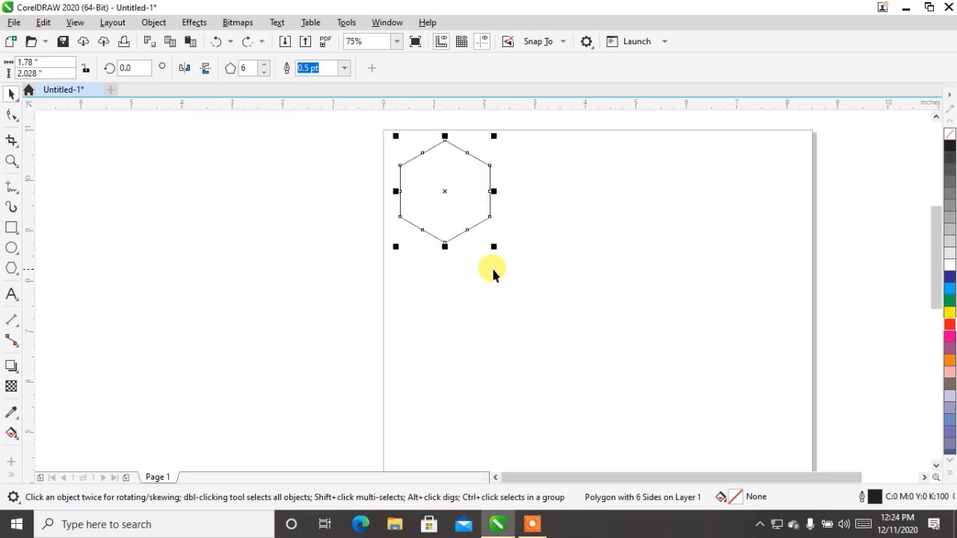
Place a copy of the hexagon directly to the right of the original, leaving a small gap
{"action": "left_click_drag", "start_coordinate": [441, 190], "coordinate": [541, 196]}
{"action": "left_click", "coordinate": [532, 524]}
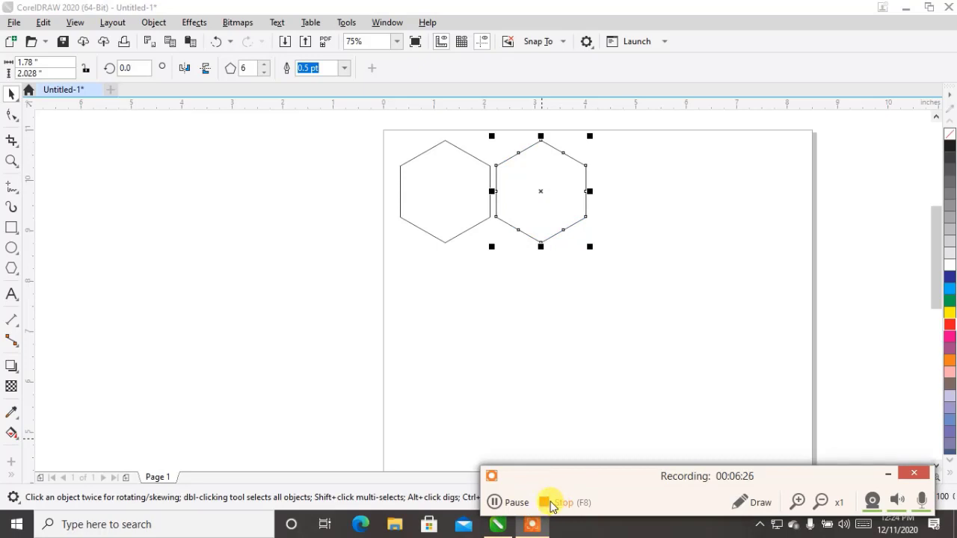
{"action": "left_click", "coordinate": [496, 503]}
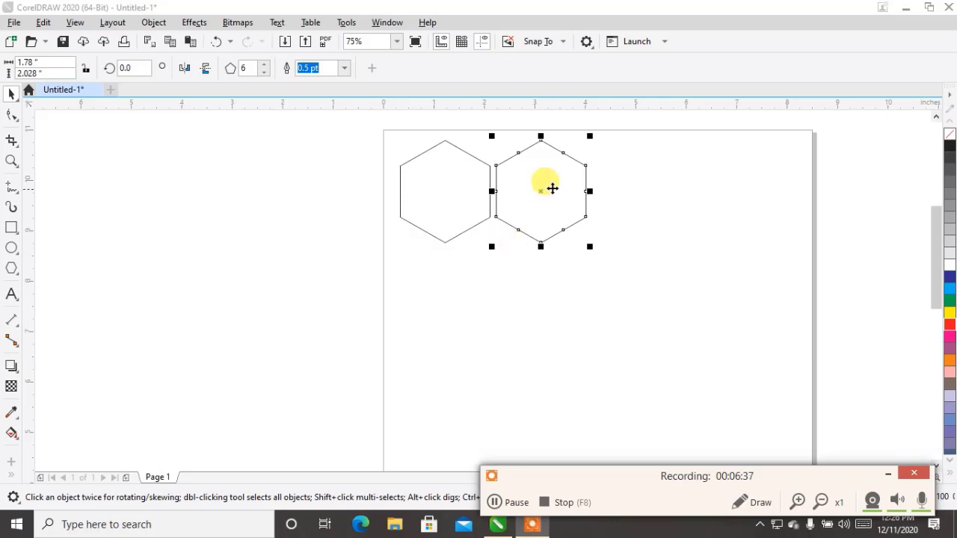
Copy the second hexagon to its right and repeat the duplication twice to complete a row of five, then deselect
{"action": "left_click_drag", "start_coordinate": [547, 191], "coordinate": [633, 191]}
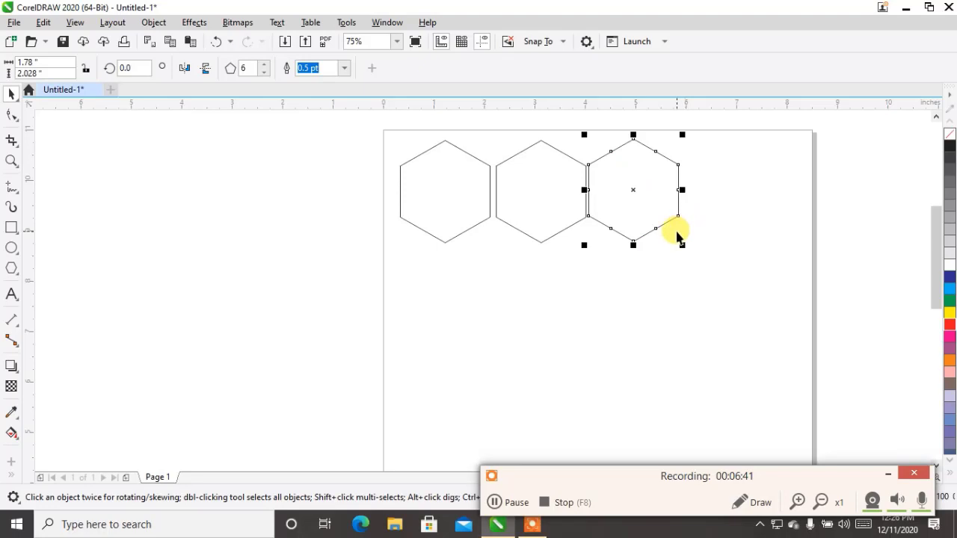
{"action": "key", "text": "ctrl+d"}
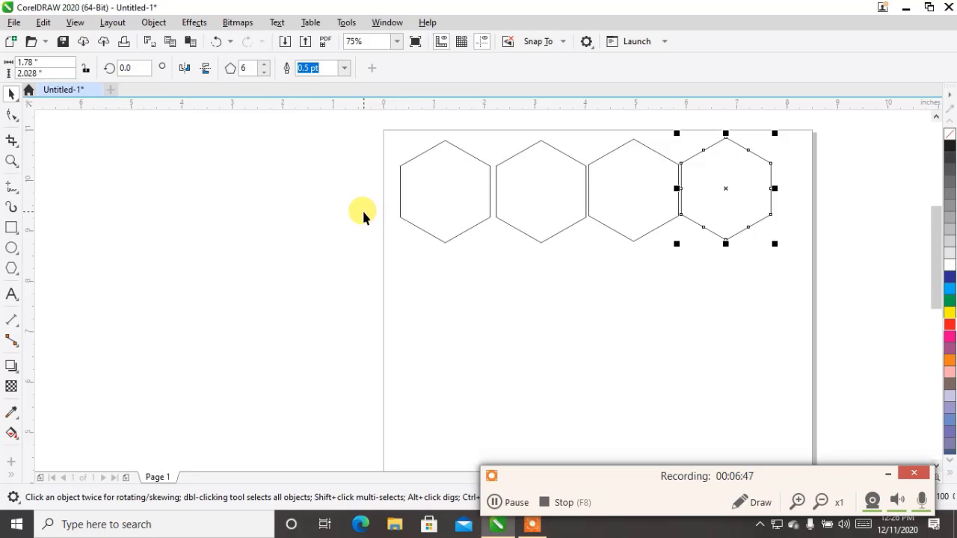
{"action": "key", "text": "ctrl+d"}
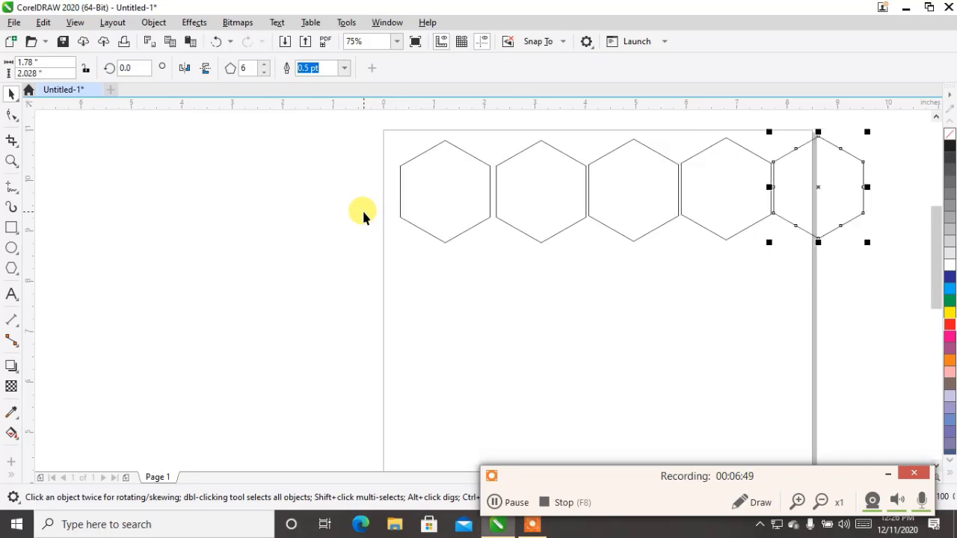
{"action": "left_click", "coordinate": [334, 196]}
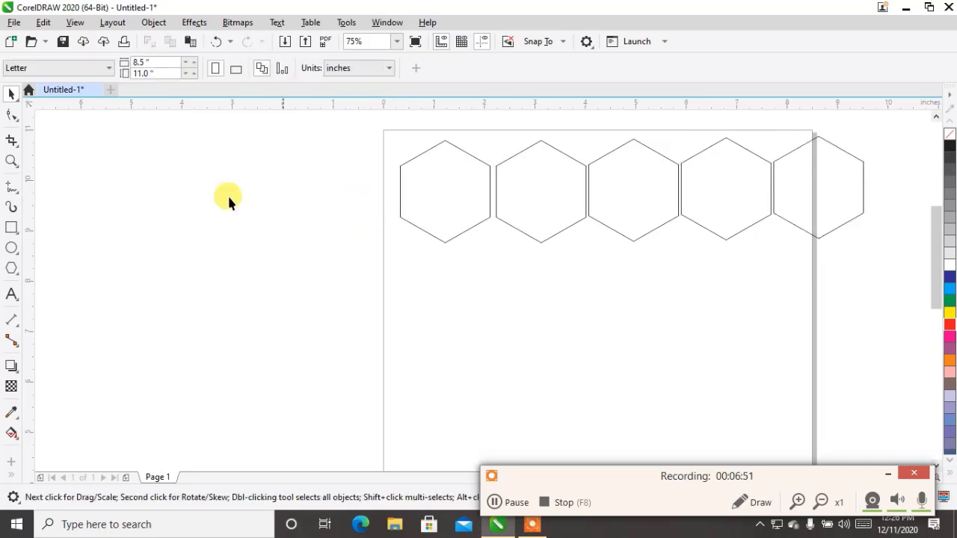
Examine the gaps and the vertical alignment between neighbouring hexagons in the row
{"action": "scroll", "coordinate": [318, 284], "scroll_direction": "down", "scroll_amount": 1}
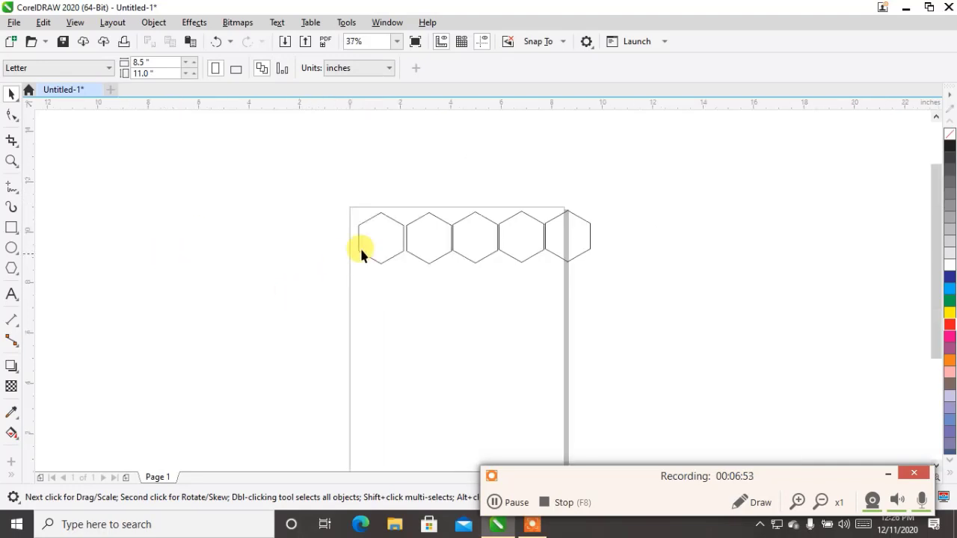
{"action": "scroll", "coordinate": [361, 251], "scroll_direction": "up", "scroll_amount": 2}
{"action": "scroll", "coordinate": [582, 235], "scroll_direction": "up", "scroll_amount": 1}
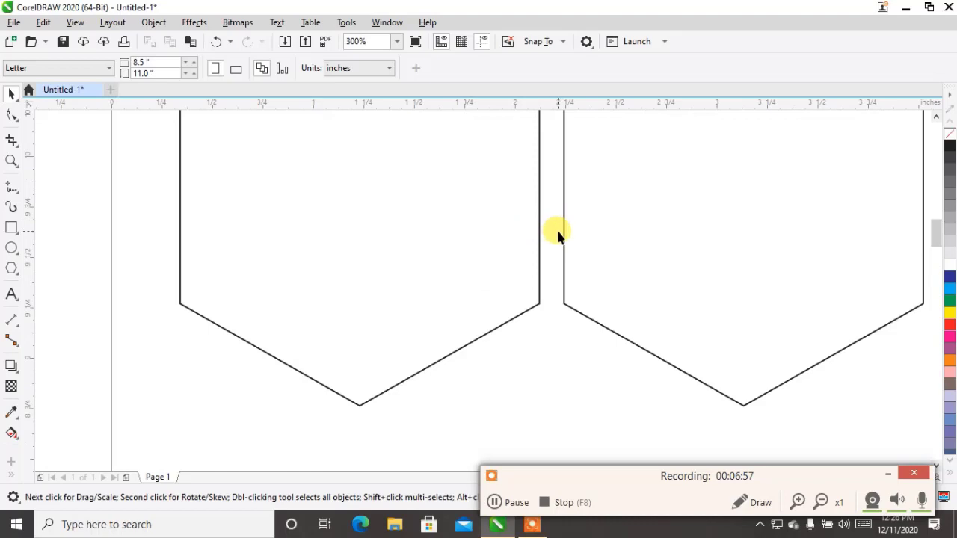
{"action": "scroll", "coordinate": [370, 262], "scroll_direction": "down", "scroll_amount": 1}
{"action": "scroll", "coordinate": [671, 270], "scroll_direction": "up", "scroll_amount": 1}
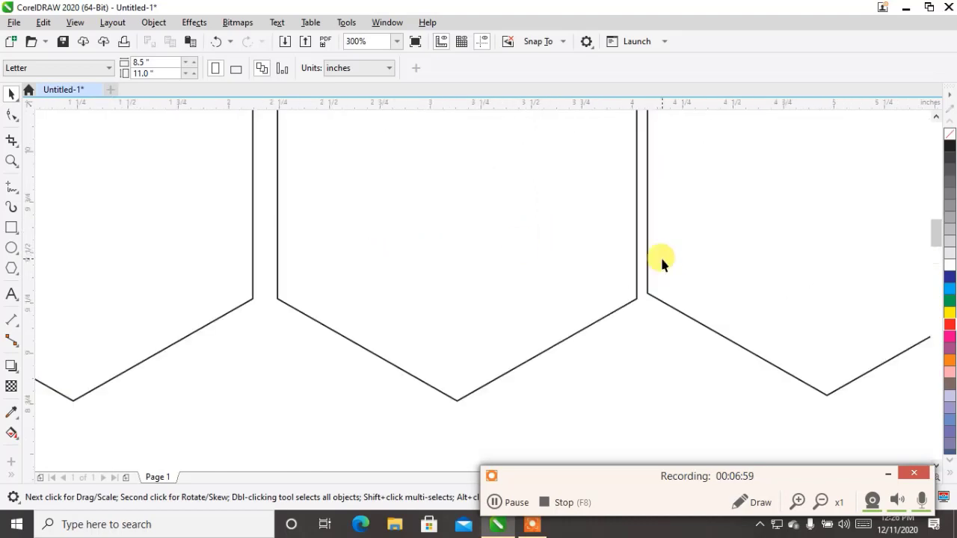
{"action": "scroll", "coordinate": [387, 267], "scroll_direction": "down", "scroll_amount": 2}
{"action": "scroll", "coordinate": [394, 265], "scroll_direction": "up", "scroll_amount": 1}
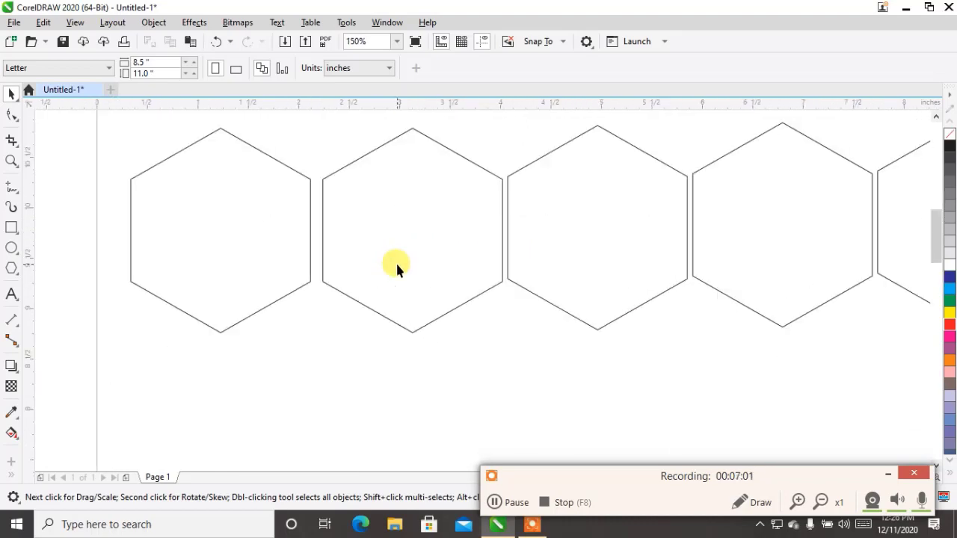
{"action": "scroll", "coordinate": [428, 250], "scroll_direction": "down", "scroll_amount": 1}
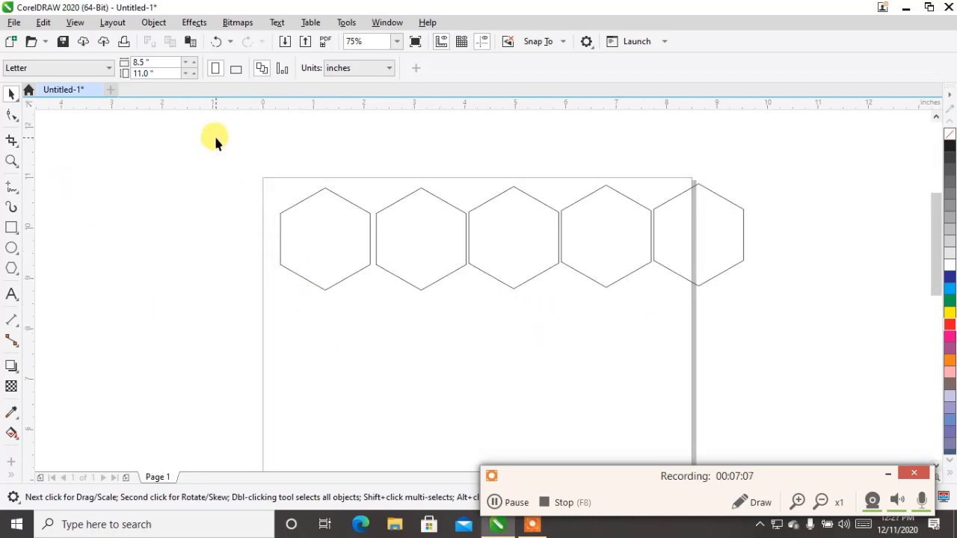
Select all five hexagons and align their top edges with Align Top
{"action": "left_click_drag", "start_coordinate": [198, 126], "coordinate": [790, 357]}
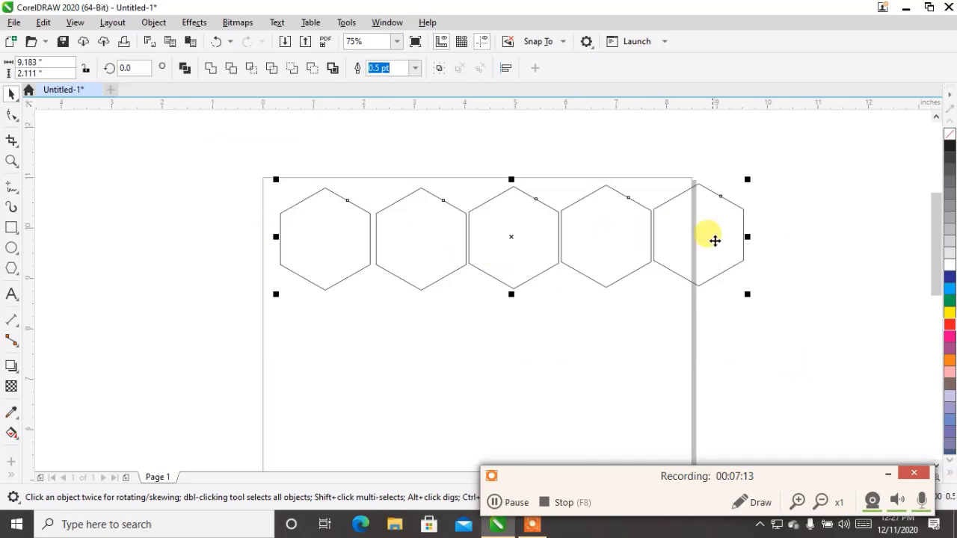
{"action": "left_click", "coordinate": [154, 22]}
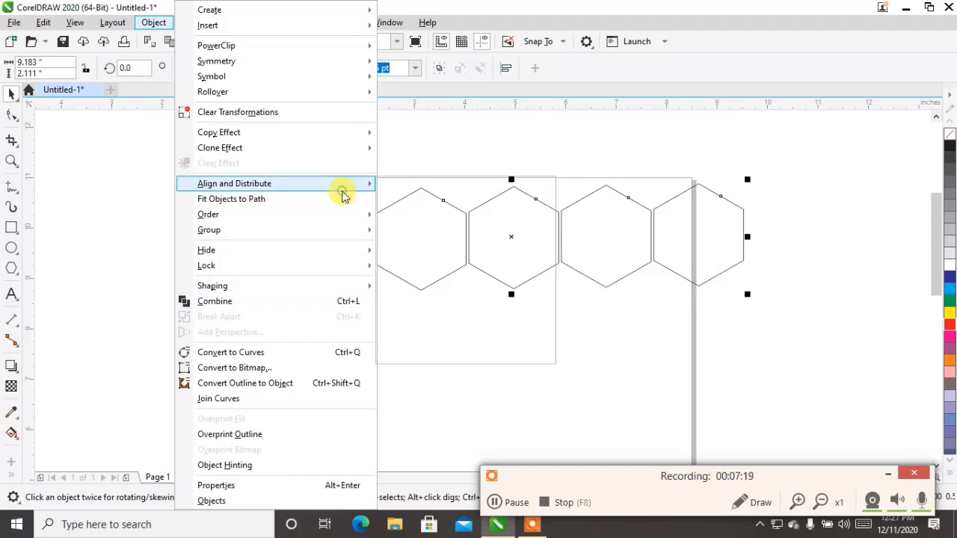
{"action": "mouse_move", "coordinate": [343, 193]}
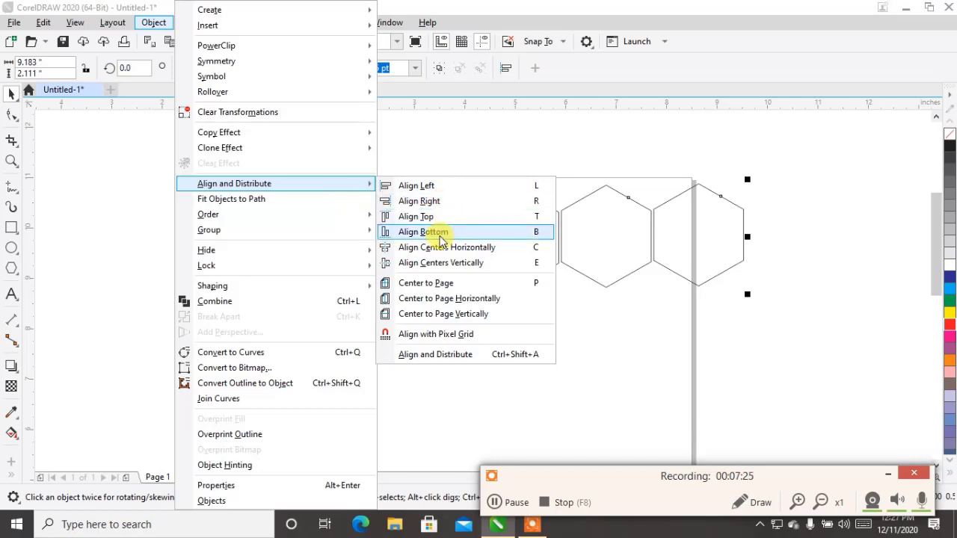
{"action": "left_click", "coordinate": [635, 156]}
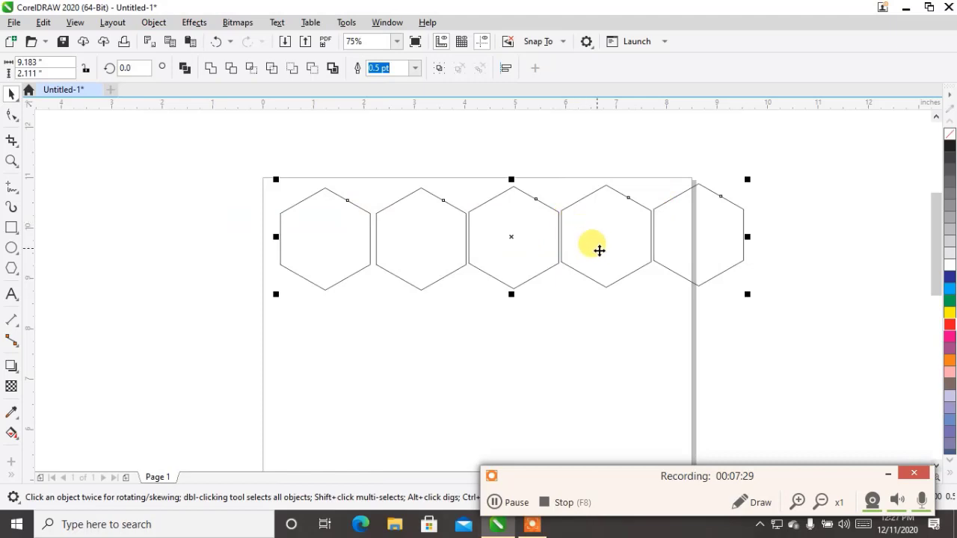
{"action": "key", "text": "t"}
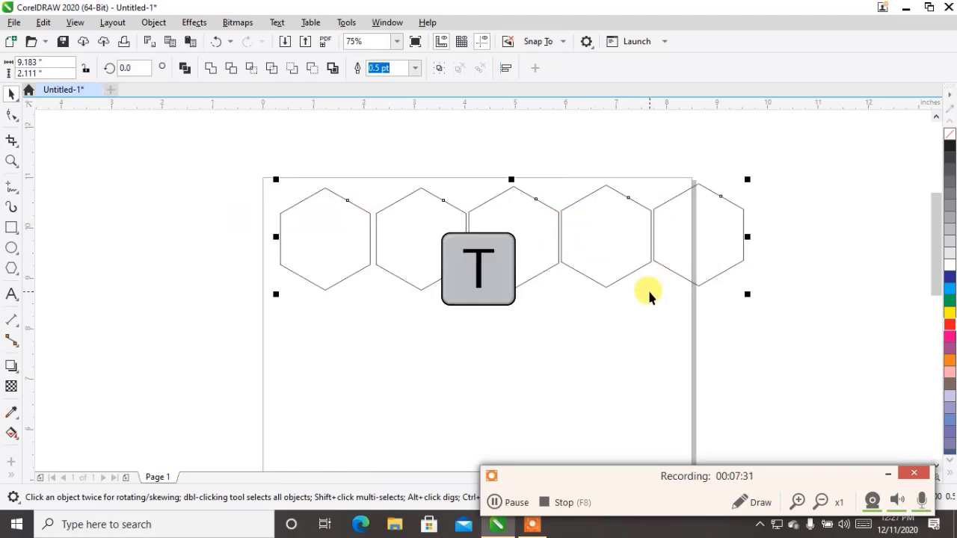
{"action": "key", "text": "t"}
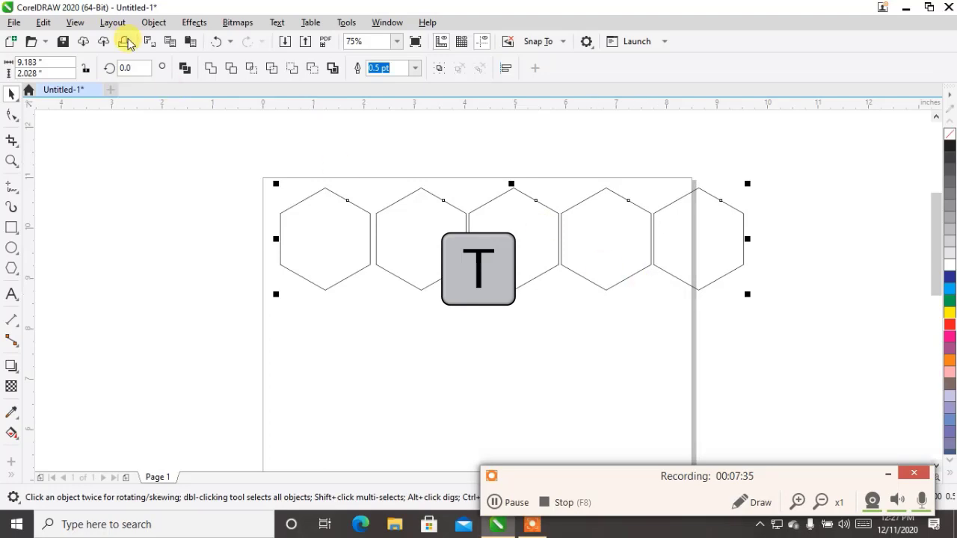
Open the Align and Distribute options for the selected hexagons and look up their keyboard shortcut
{"action": "left_click", "coordinate": [149, 22]}
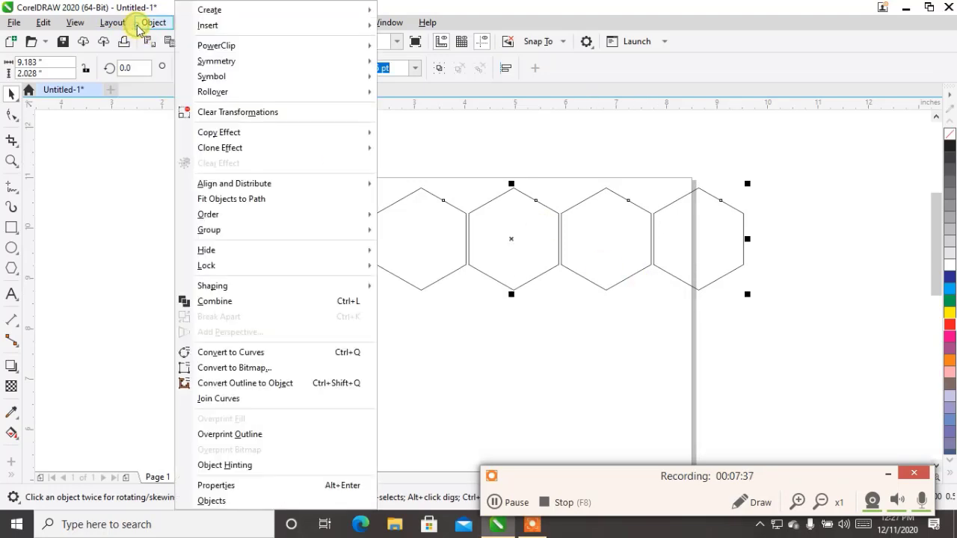
{"action": "mouse_move", "coordinate": [303, 189]}
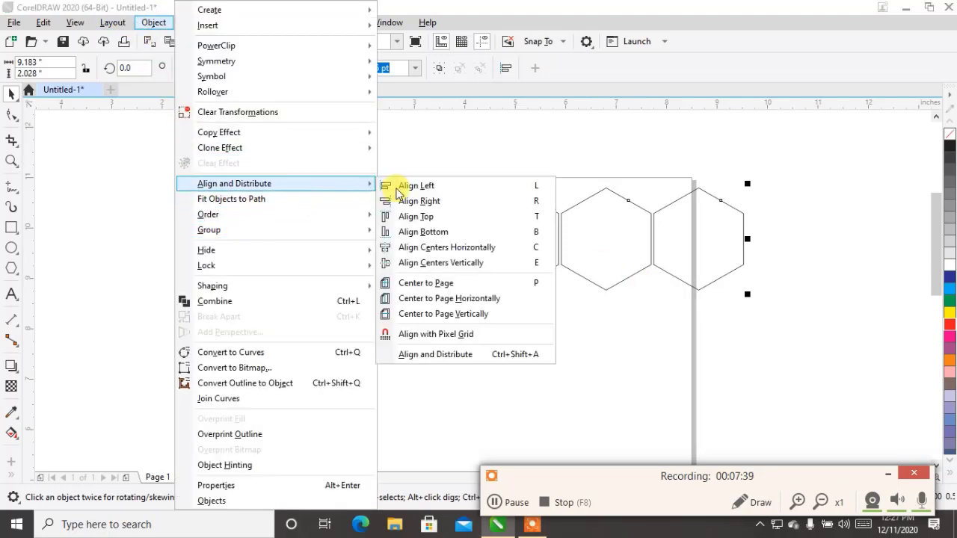
{"action": "left_click", "coordinate": [452, 357]}
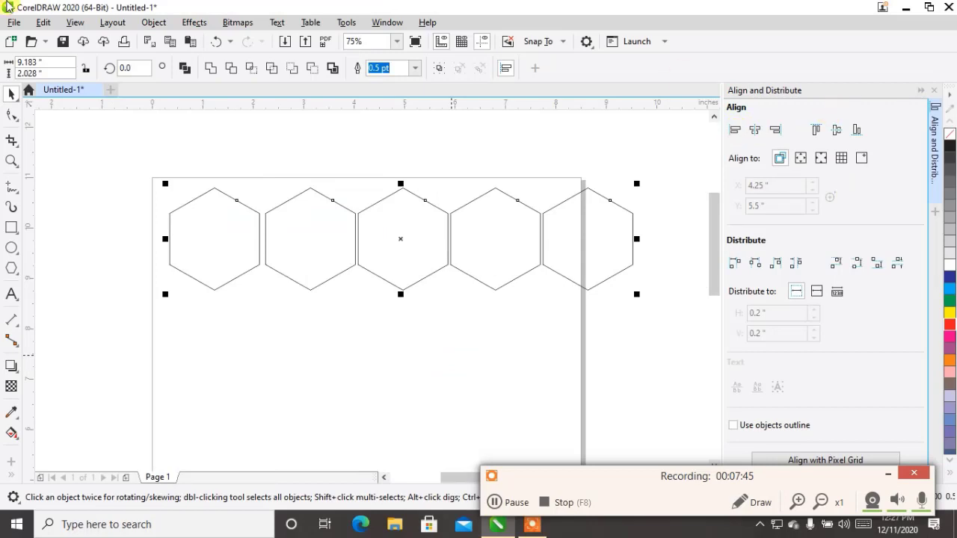
{"action": "left_click", "coordinate": [152, 22]}
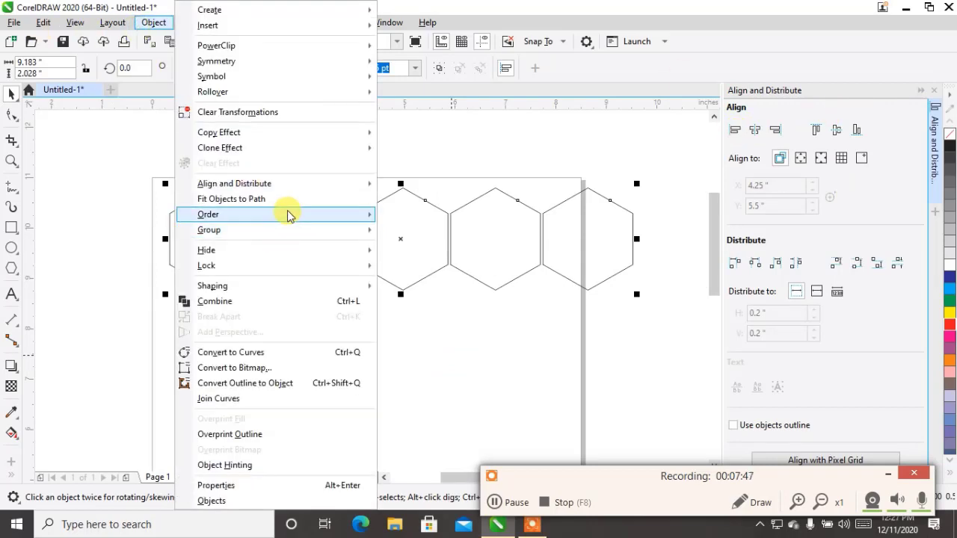
{"action": "left_click", "coordinate": [336, 184]}
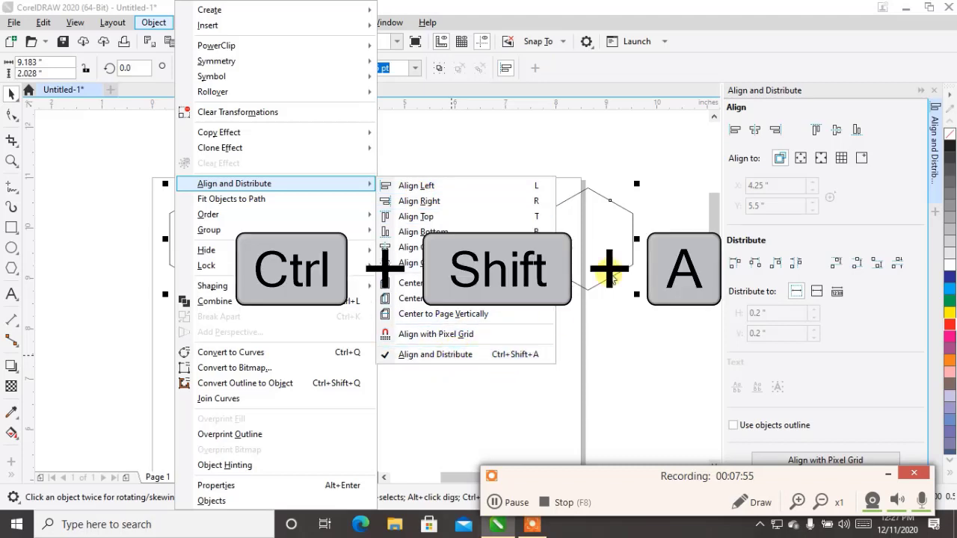
{"action": "left_click", "coordinate": [936, 94]}
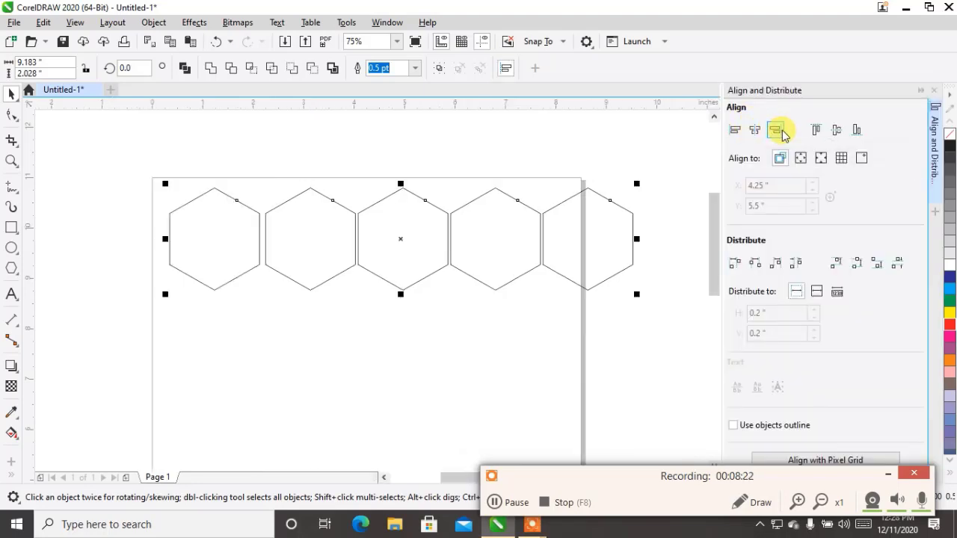
Distribute the five hexagons evenly by their horizontal centers and close the Align and Distribute options
{"action": "left_click", "coordinate": [755, 263]}
{"action": "scroll", "coordinate": [307, 235], "scroll_direction": "up", "scroll_amount": 2}
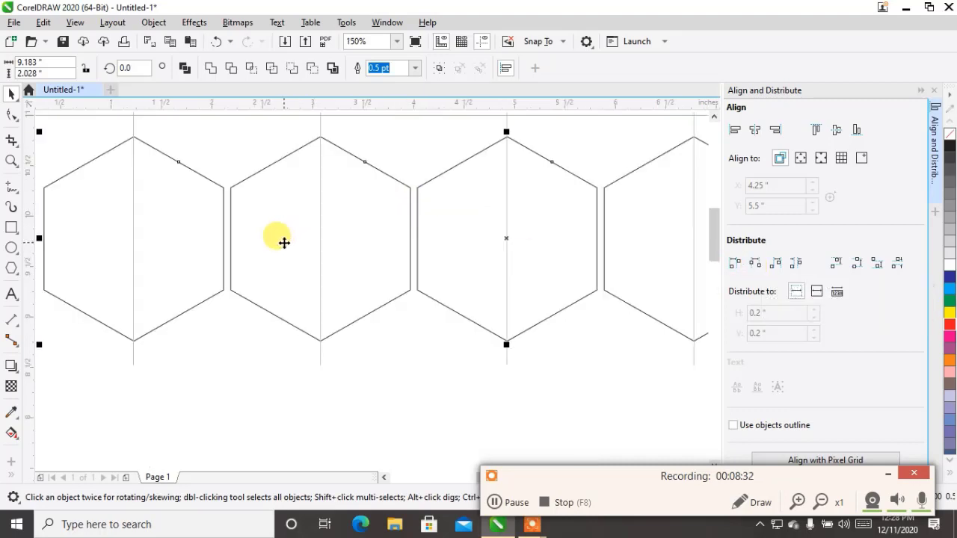
{"action": "scroll", "coordinate": [408, 225], "scroll_direction": "down", "scroll_amount": 2}
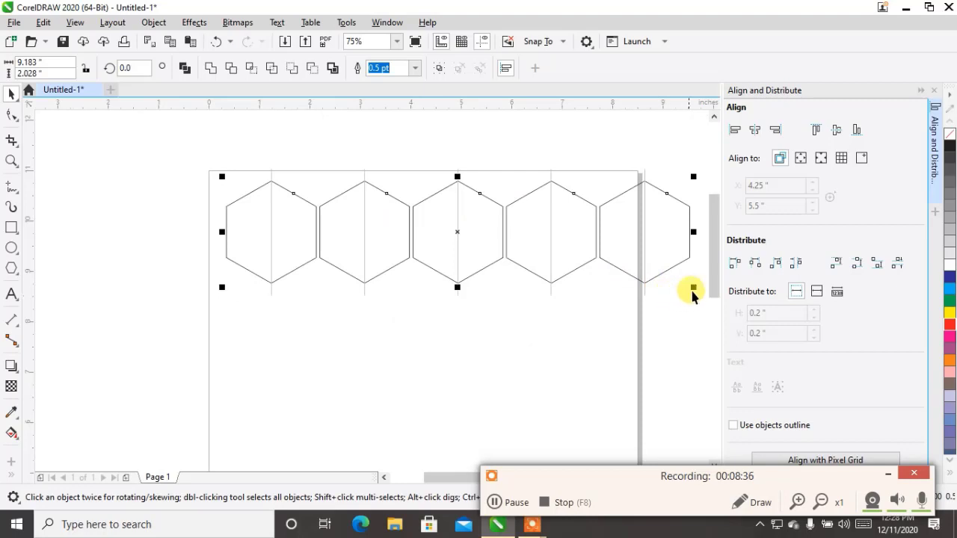
{"action": "left_click", "coordinate": [934, 92]}
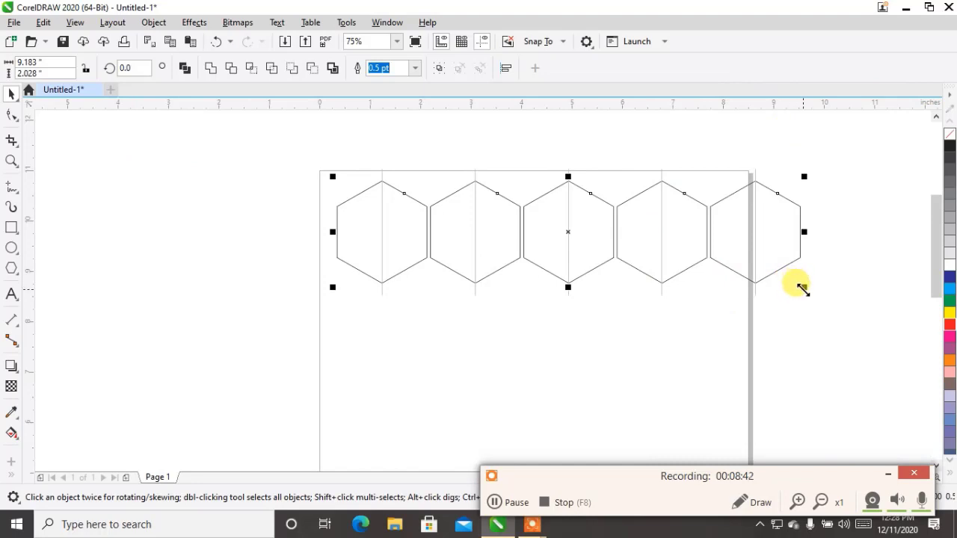
Scale the hexagon row proportionally about its center to about 6.89 in wide, move it inside the page's upper edge, and deselect it
{"action": "left_click_drag", "start_coordinate": [801, 288], "coordinate": [744, 262]}
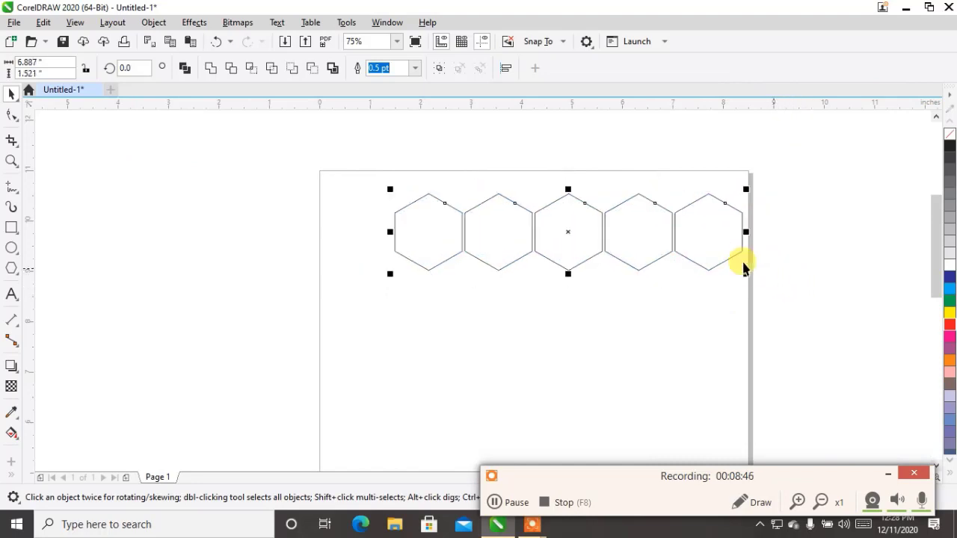
{"action": "left_click_drag", "start_coordinate": [601, 233], "coordinate": [568, 219]}
{"action": "scroll", "coordinate": [496, 157], "scroll_direction": "down", "scroll_amount": 2}
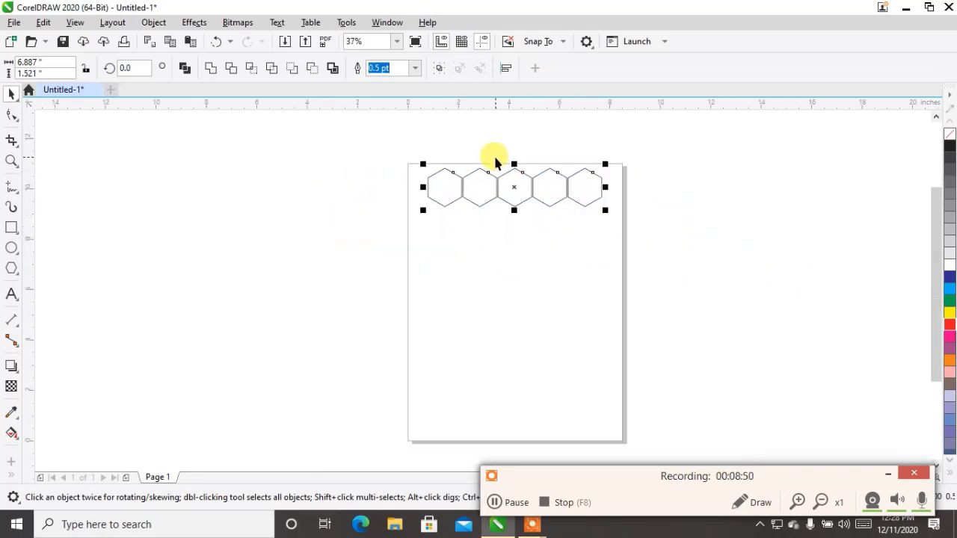
{"action": "left_click", "coordinate": [409, 210]}
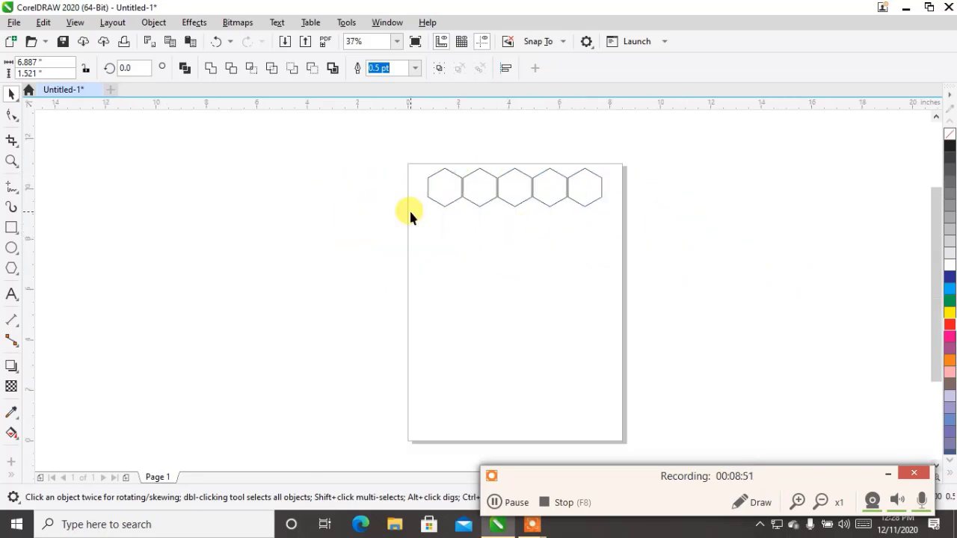
Draw a rectangle about 5.57 by 5.42 in on the empty area left of the page
{"action": "left_click", "coordinate": [12, 229]}
{"action": "left_click_drag", "start_coordinate": [95, 159], "coordinate": [268, 307]}
{"action": "left_click", "coordinate": [11, 94]}
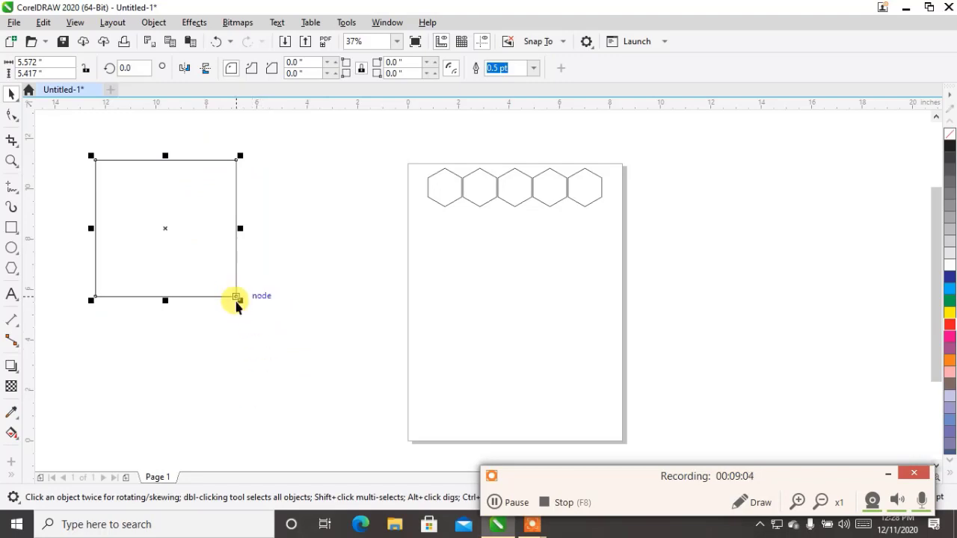
Scale the rectangle up and back down about its center to about 5.74 by 5.58 in, and delete it
{"action": "left_click_drag", "start_coordinate": [236, 301], "coordinate": [302, 362]}
{"action": "scroll", "coordinate": [311, 330], "scroll_direction": "down", "scroll_amount": 1}
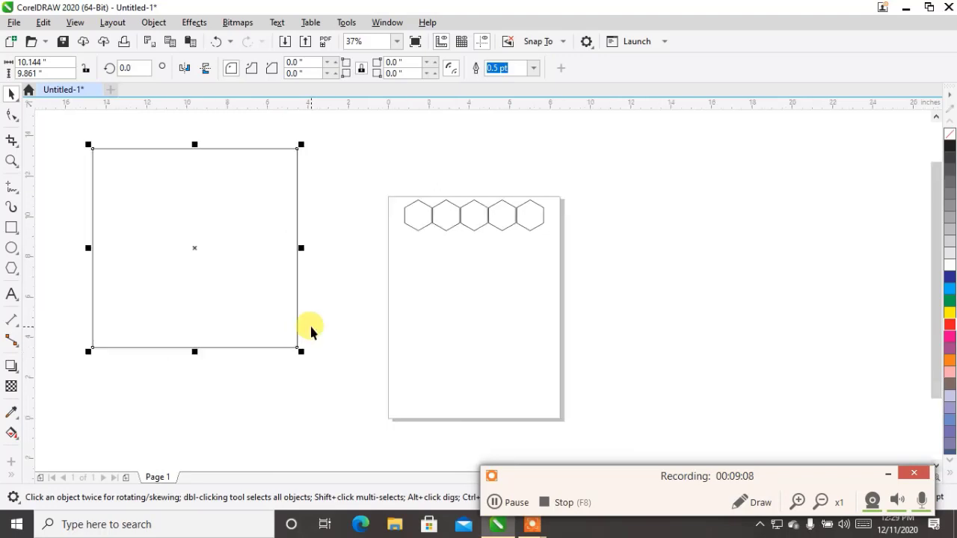
{"action": "left_click_drag", "start_coordinate": [301, 352], "coordinate": [282, 313]}
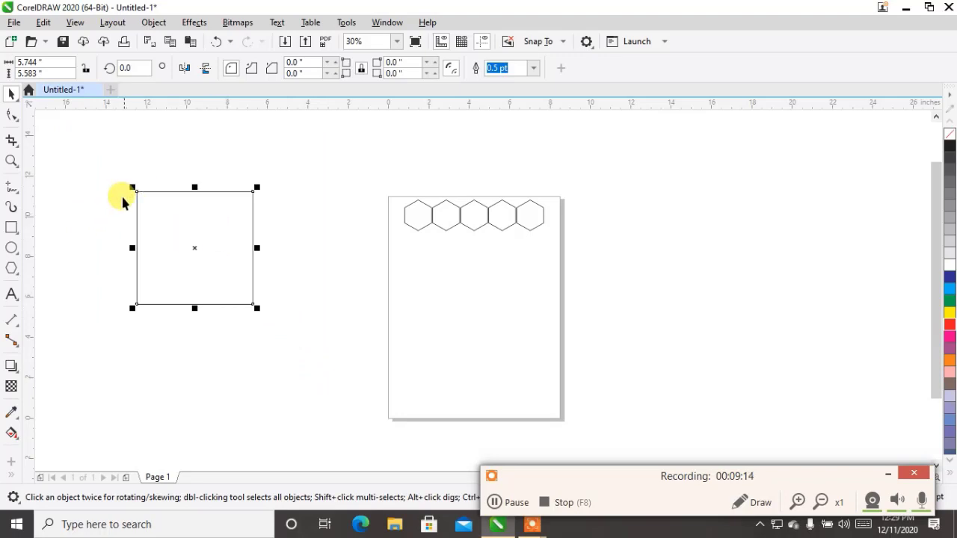
{"action": "left_click_drag", "start_coordinate": [124, 163], "coordinate": [266, 337]}
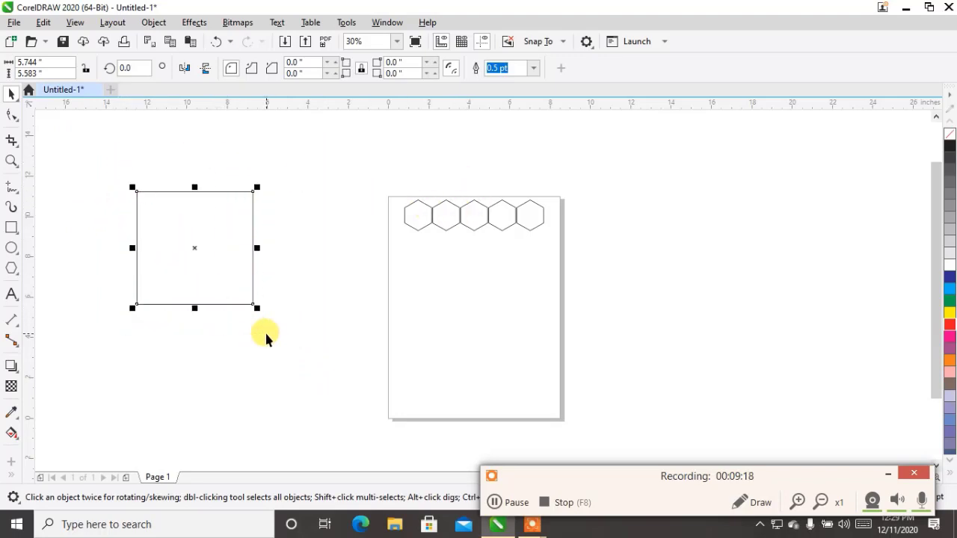
{"action": "key", "text": "Delete"}
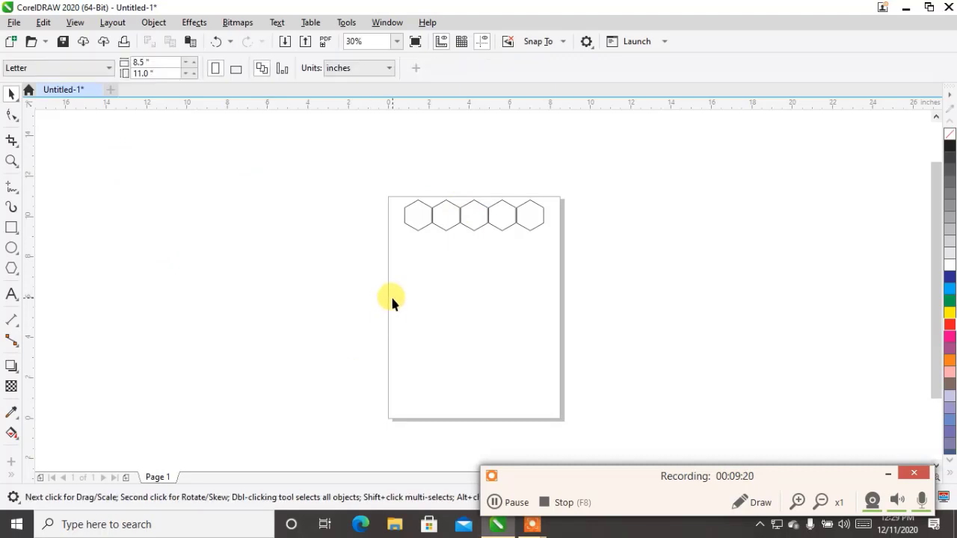
Draw an ellipse about 9.03 in wide and 10.9 in tall left of the page, and delete it
{"action": "left_click", "coordinate": [12, 247]}
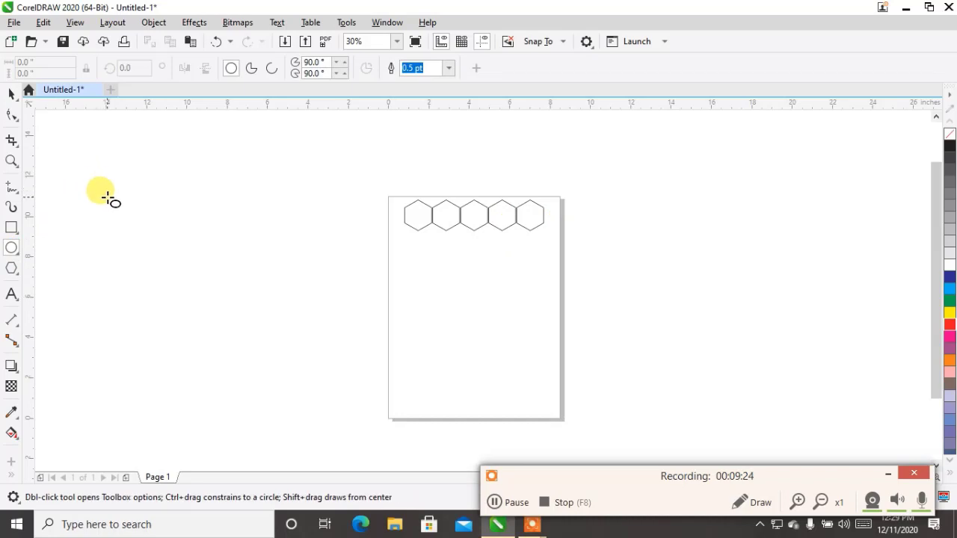
{"action": "left_click_drag", "start_coordinate": [108, 198], "coordinate": [287, 412]}
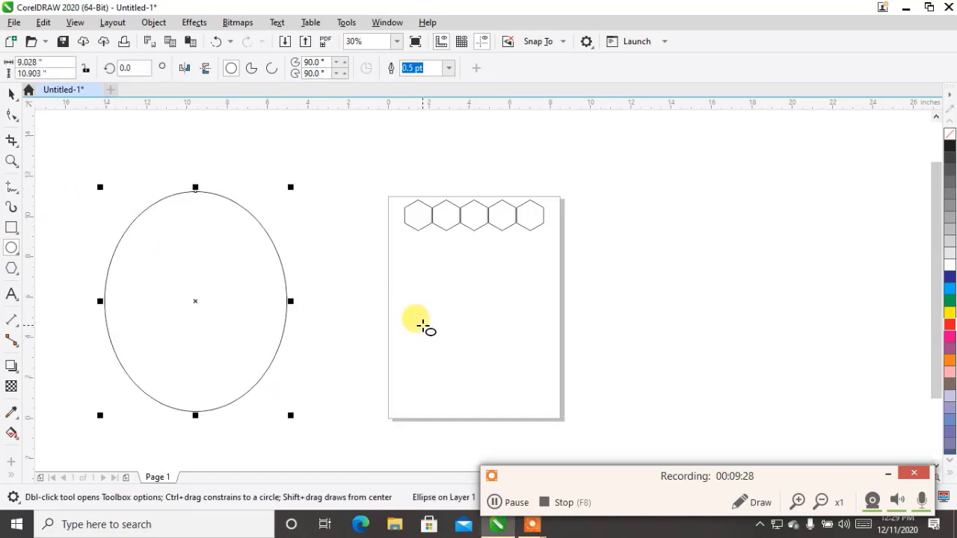
{"action": "key", "text": "Delete"}
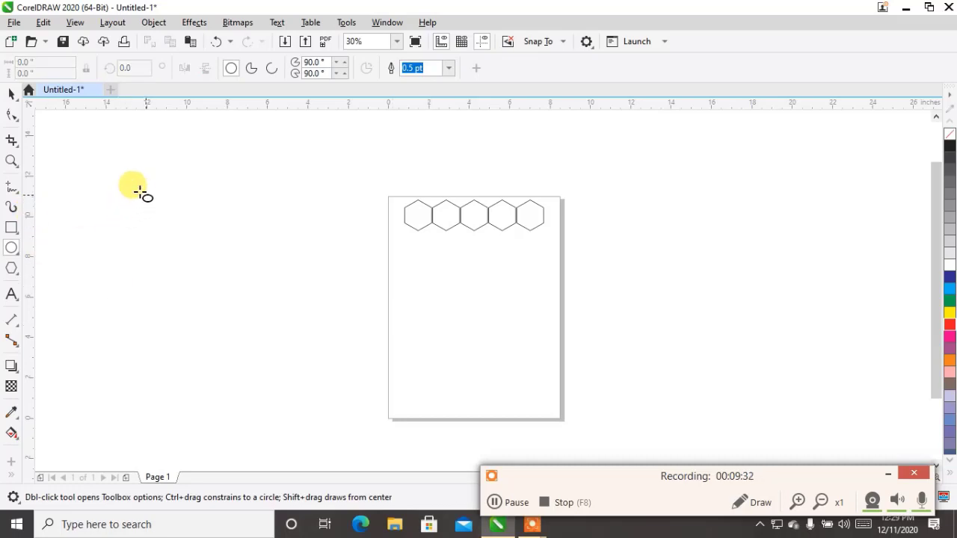
Draw a circle about 7.4 in wide left of the page and create concentric copies about 9.2 in and 4.1 in wide
{"action": "mouse_move", "coordinate": [107, 176]}
{"action": "left_mouse_down"}
{"action": "mouse_move", "coordinate": [198, 274]}
{"action": "mouse_move", "coordinate": [181, 254]}
{"action": "left_mouse_up"}
{"action": "left_click", "coordinate": [11, 94]}
{"action": "left_click_drag", "start_coordinate": [89, 147], "coordinate": [186, 250]}
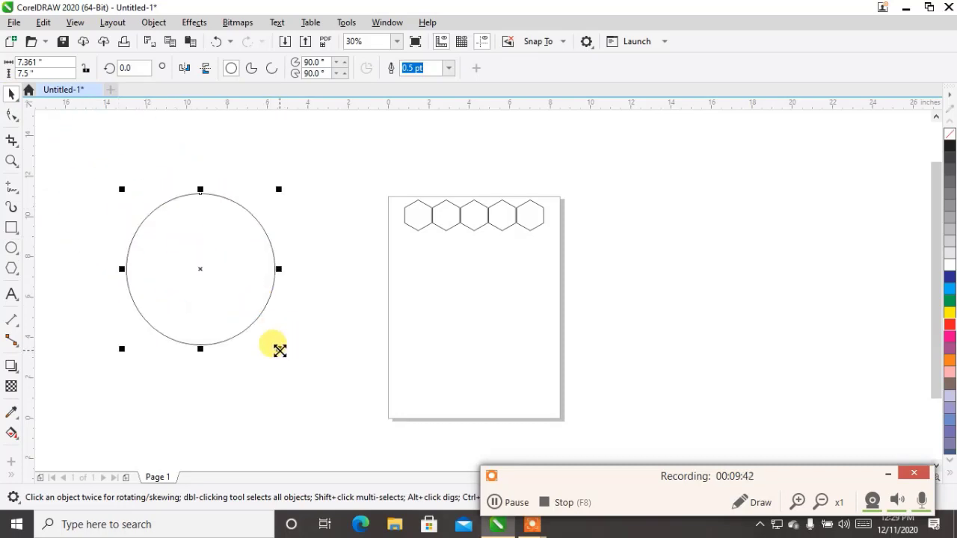
{"action": "left_click_drag", "start_coordinate": [280, 351], "coordinate": [265, 314]}
{"action": "left_click", "coordinate": [80, 166]}
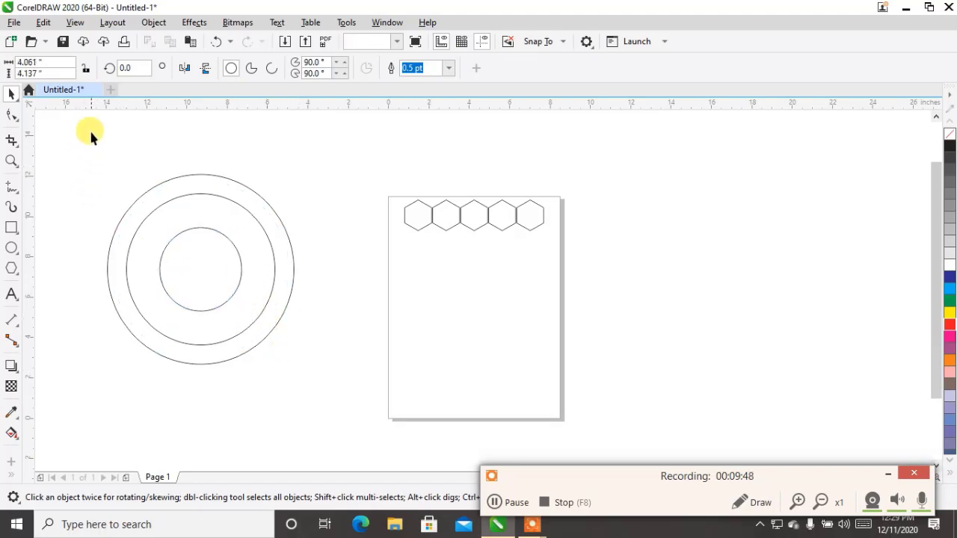
Select all three concentric circles and delete them
{"action": "left_click_drag", "start_coordinate": [90, 132], "coordinate": [252, 330]}
{"action": "left_click_drag", "start_coordinate": [305, 415], "coordinate": [305, 415]}
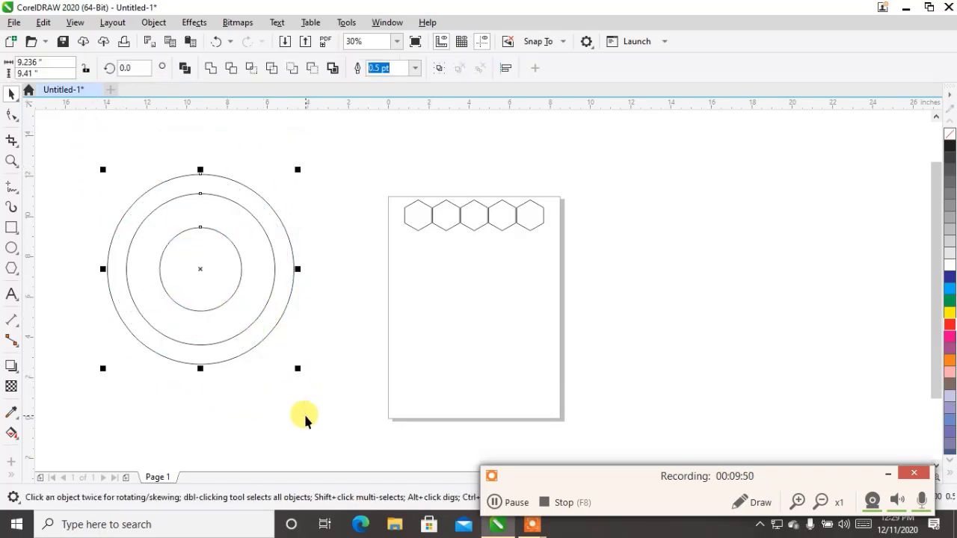
{"action": "key", "text": "Delete"}
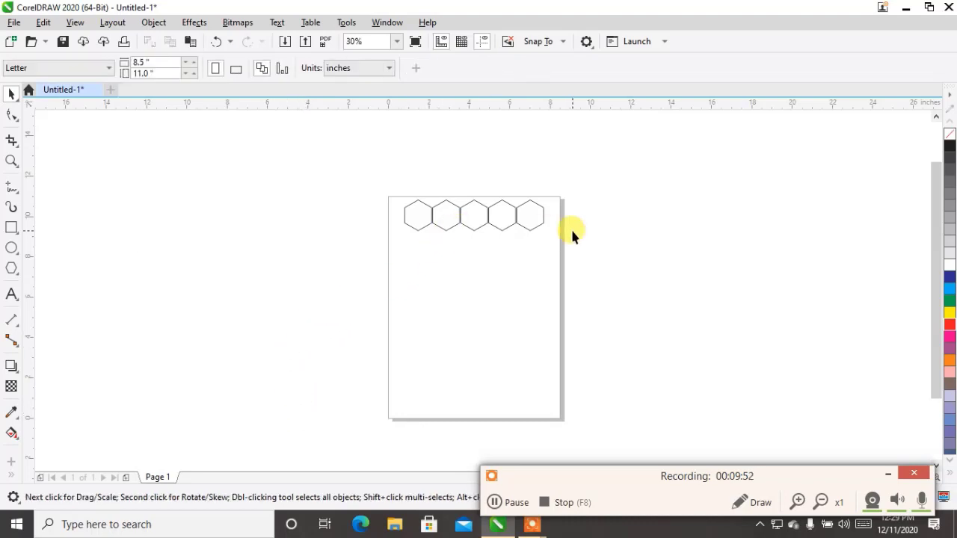
Select the row of five hexagons and place a copy below it, offset half a hexagon to the right so the rows nest with small gaps
{"action": "scroll", "coordinate": [571, 228], "scroll_direction": "up", "scroll_amount": 2}
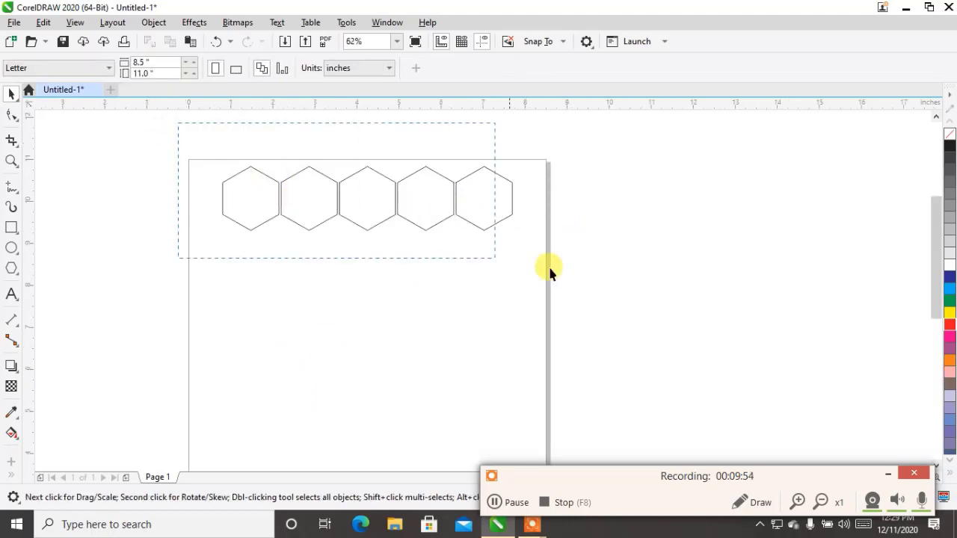
{"action": "key", "text": "ctrl+a"}
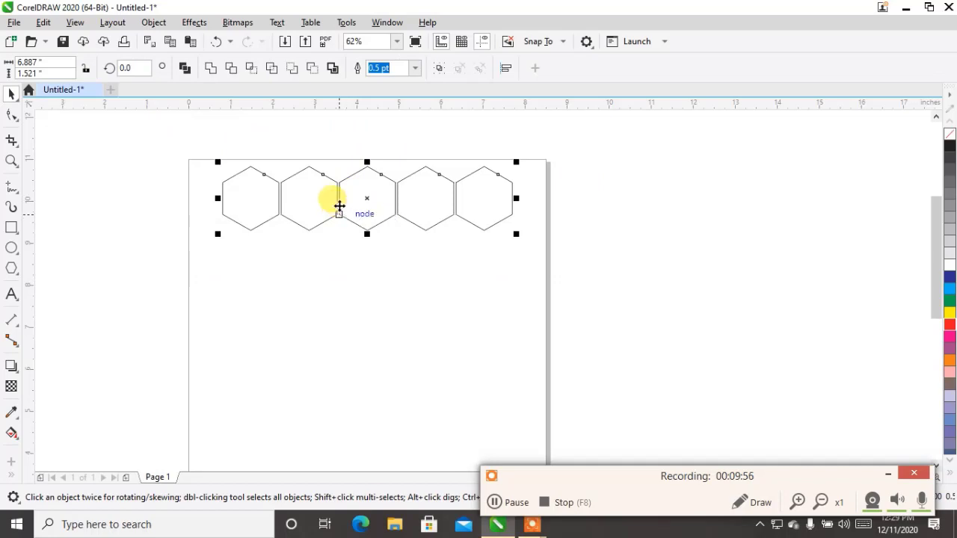
{"action": "left_click", "coordinate": [155, 163]}
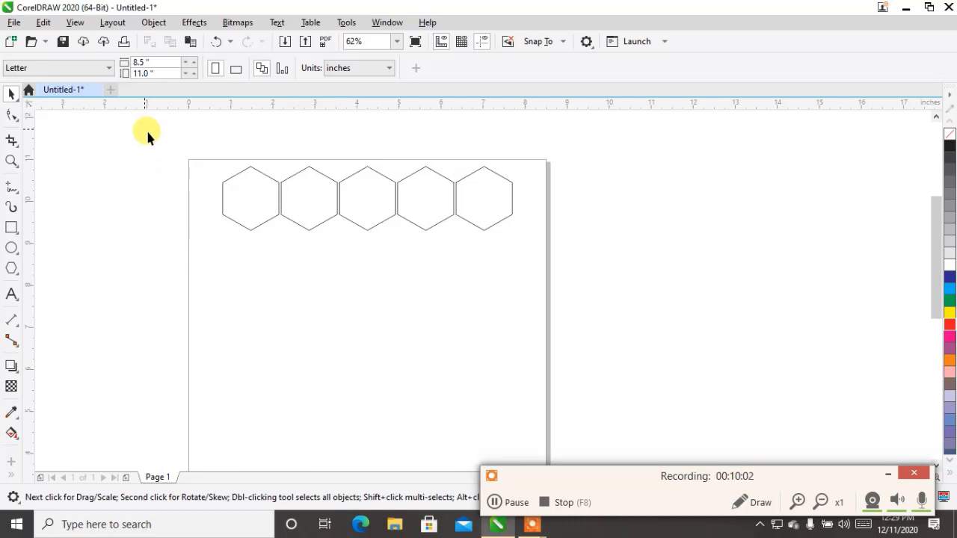
{"action": "left_click_drag", "start_coordinate": [145, 129], "coordinate": [372, 260]}
{"action": "left_click_drag", "start_coordinate": [603, 323], "coordinate": [641, 335]}
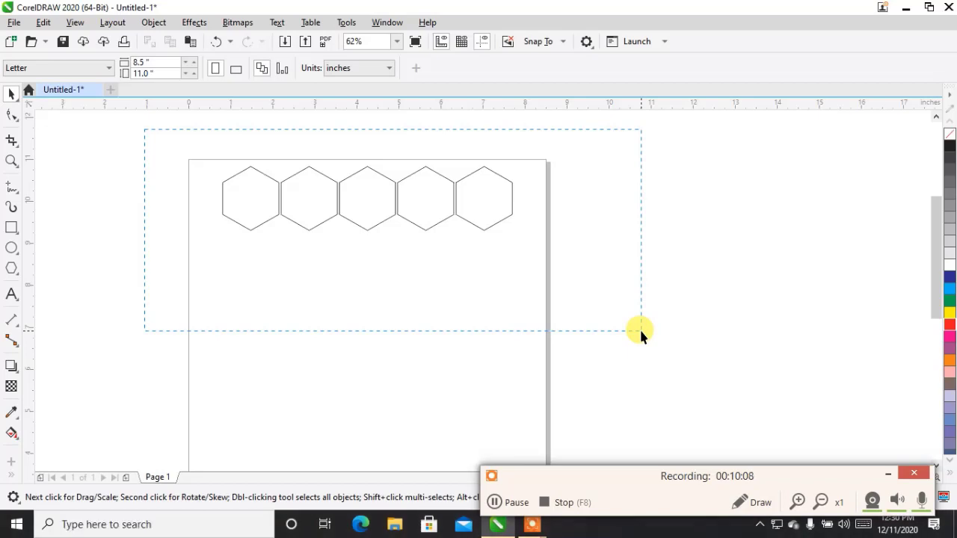
{"action": "left_click_drag", "start_coordinate": [640, 328], "coordinate": [580, 281]}
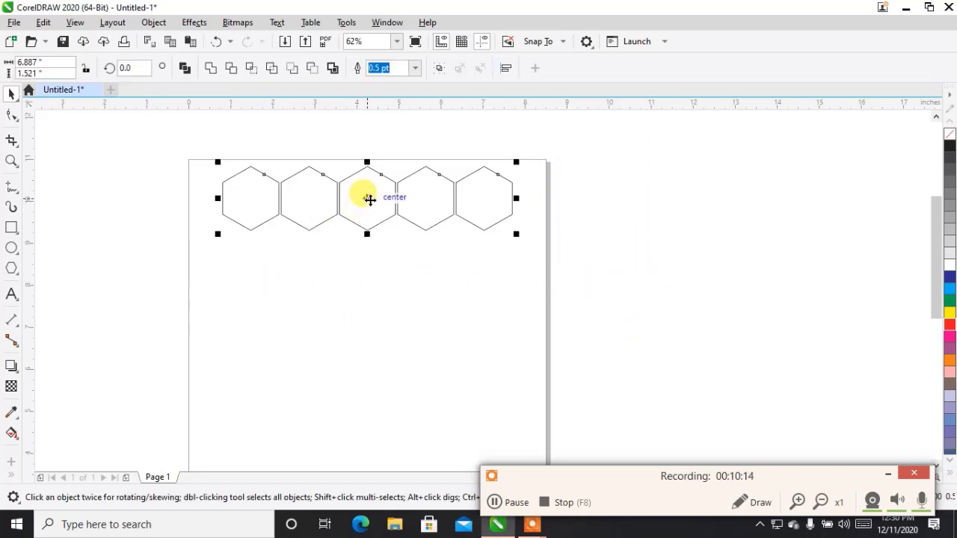
{"action": "left_click_drag", "start_coordinate": [369, 199], "coordinate": [397, 255]}
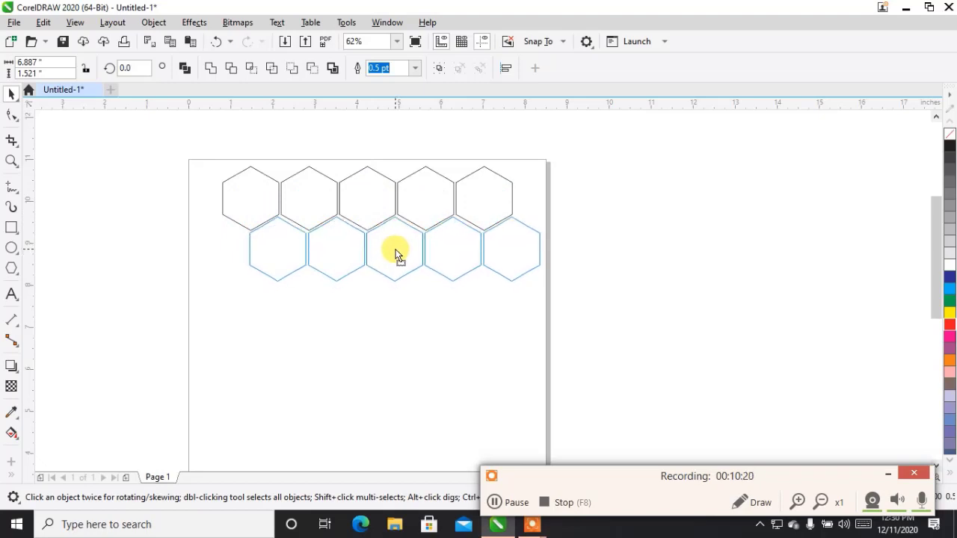
{"action": "key", "text": "Right"}
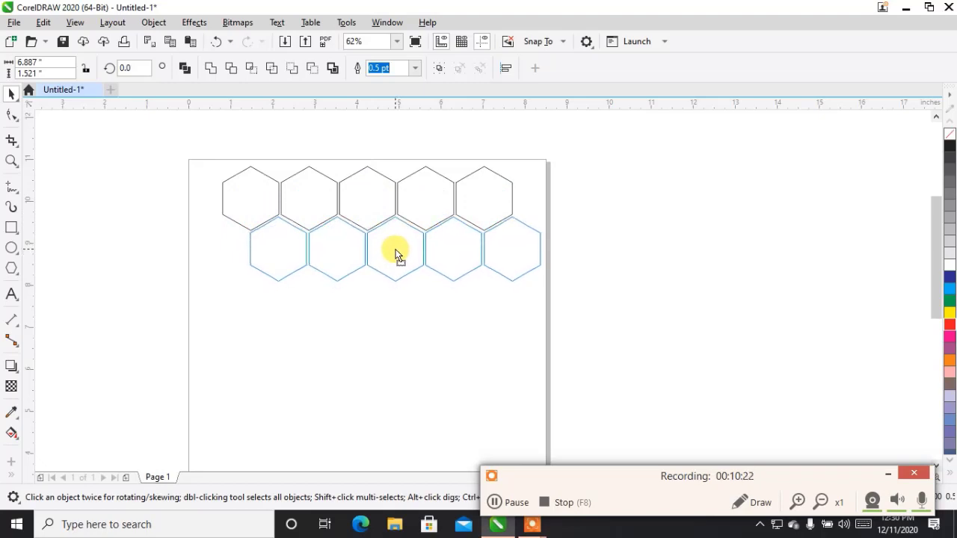
{"action": "left_click", "coordinate": [396, 254]}
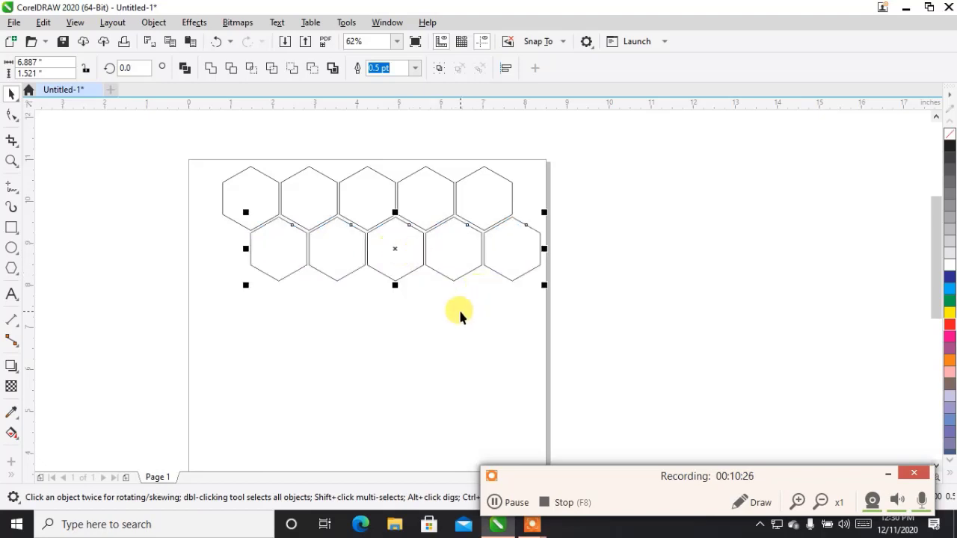
Repeat the offset row duplication four times to extend the honeycomb pattern to six rows
{"action": "key", "text": "ctrl+d"}
{"action": "key", "text": "ctrl+d"}
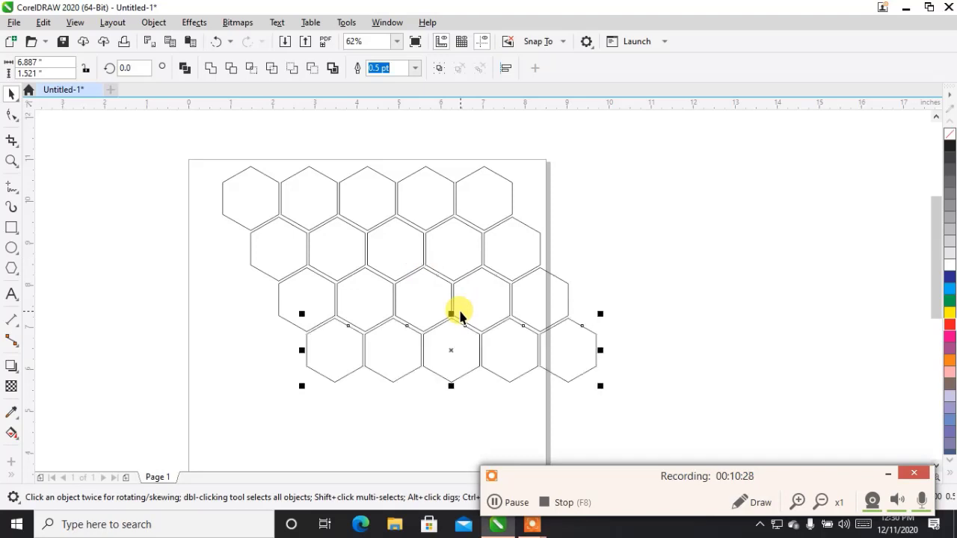
{"action": "key", "text": "ctrl+r"}
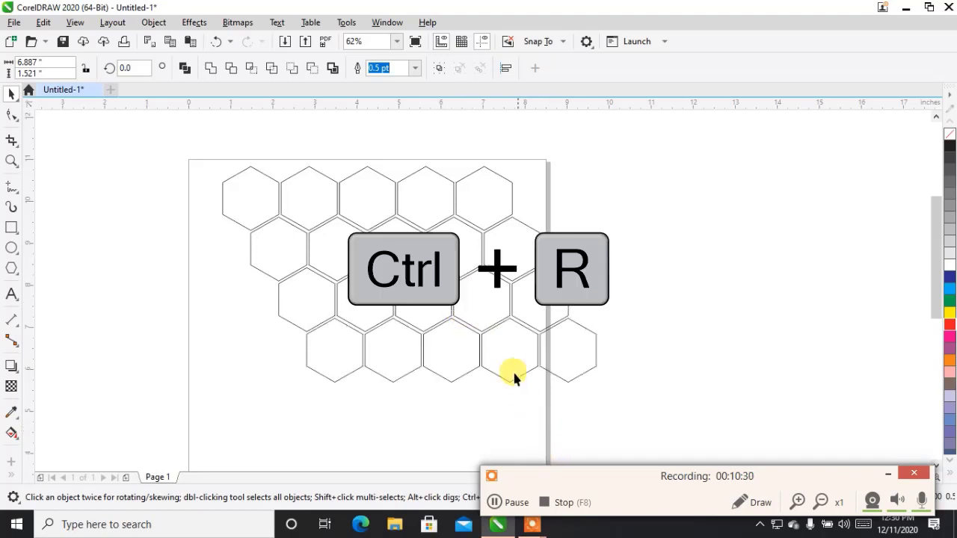
{"action": "key", "text": "ctrl+r"}
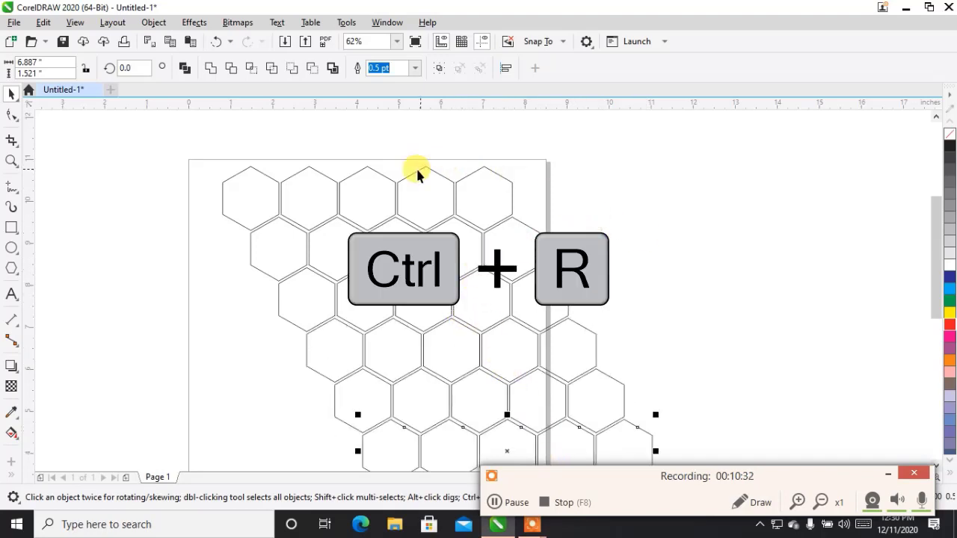
Repeat the offset row duplication twice more to extend the honeycomb pattern to eight rows
{"action": "scroll", "coordinate": [417, 172], "scroll_direction": "right", "scroll_amount": 3}
{"action": "scroll", "coordinate": [632, 250], "scroll_direction": "down", "scroll_amount": 2}
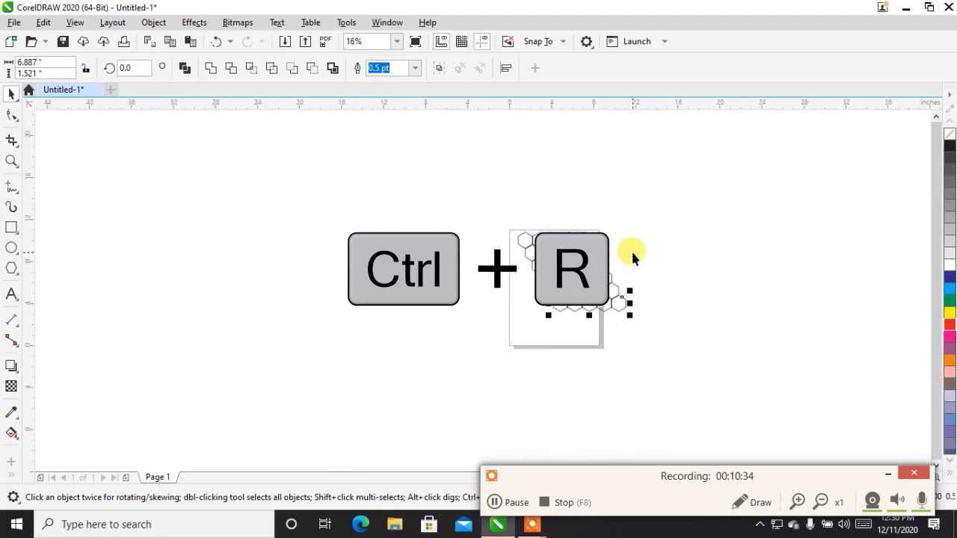
{"action": "scroll", "coordinate": [631, 282], "scroll_direction": "up", "scroll_amount": 2}
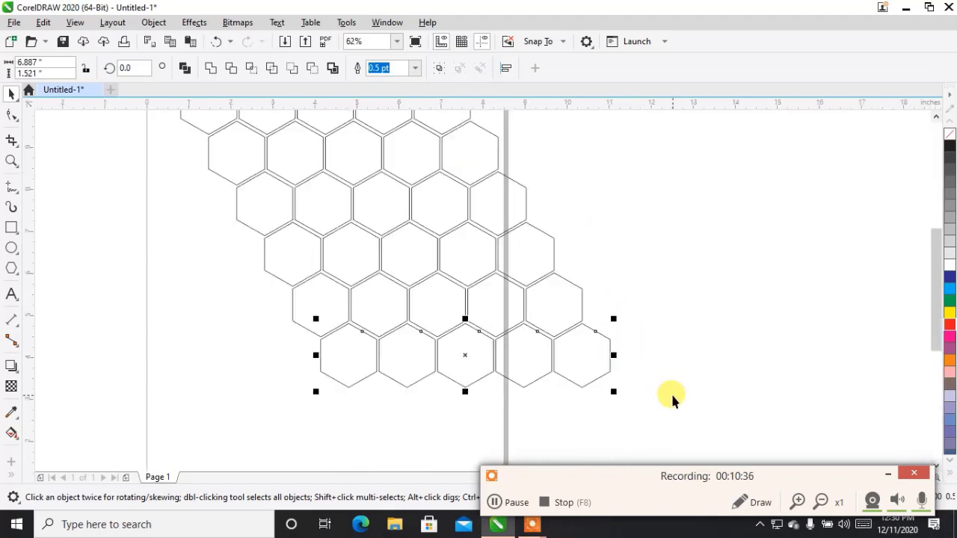
{"action": "key", "text": "ctrl+r"}
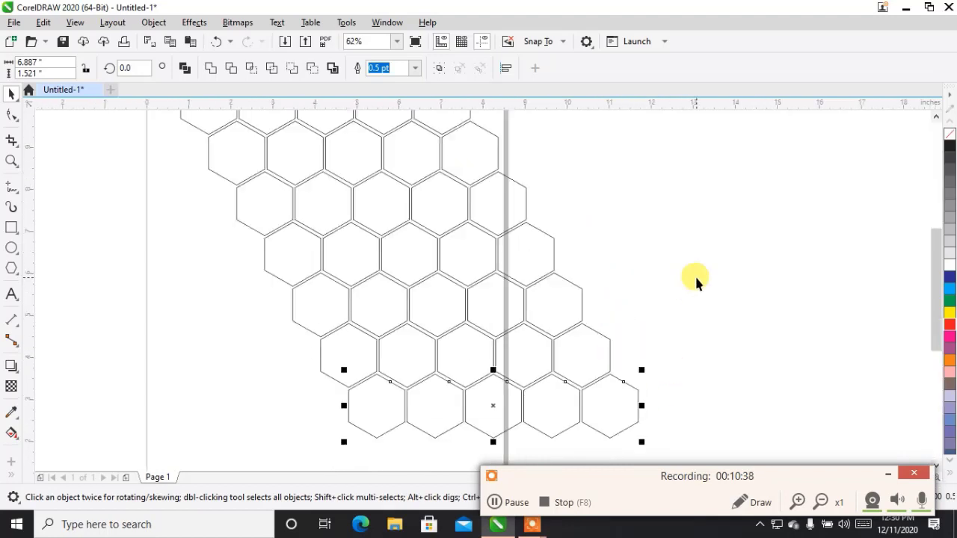
{"action": "key", "text": "ctrl+r"}
{"action": "scroll", "coordinate": [621, 216], "scroll_direction": "down", "scroll_amount": 2}
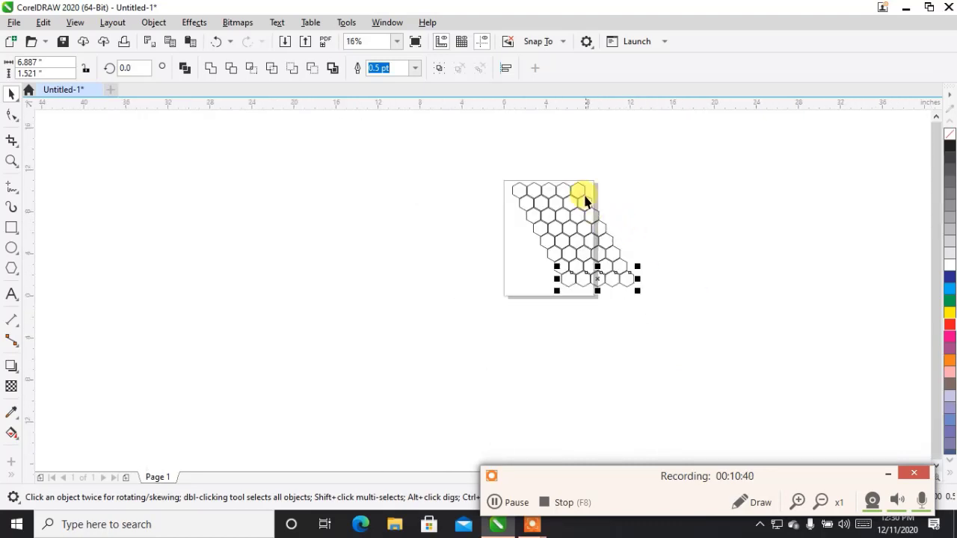
{"action": "scroll", "coordinate": [586, 195], "scroll_direction": "up", "scroll_amount": 1}
{"action": "left_click", "coordinate": [385, 156]}
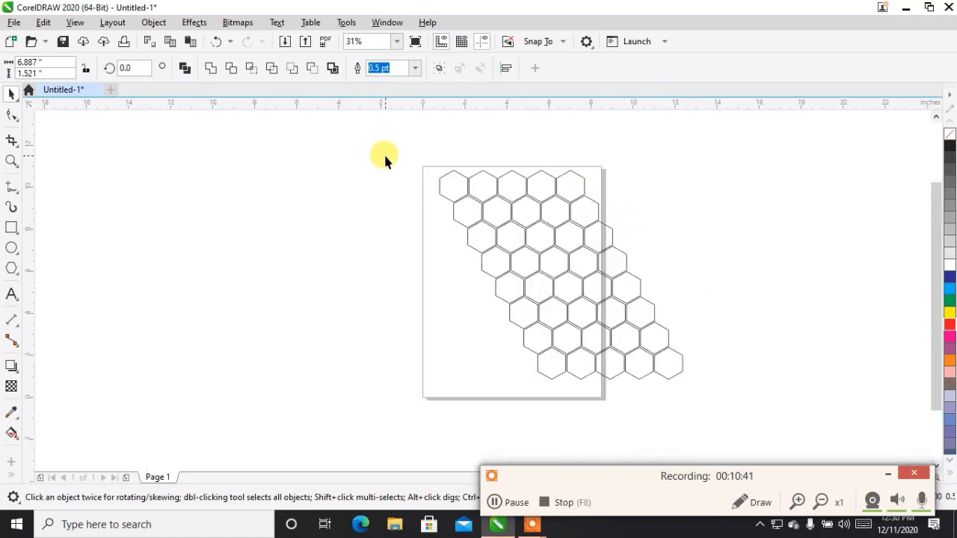
{"action": "left_click", "coordinate": [536, 341]}
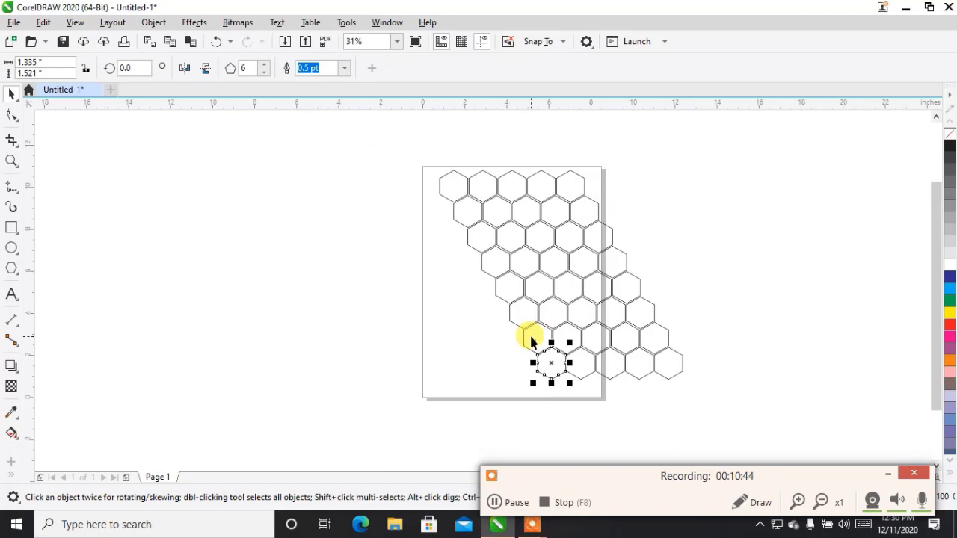
{"action": "left_click", "coordinate": [530, 339], "text": "shift"}
{"action": "left_click", "coordinate": [516, 309], "text": "shift"}
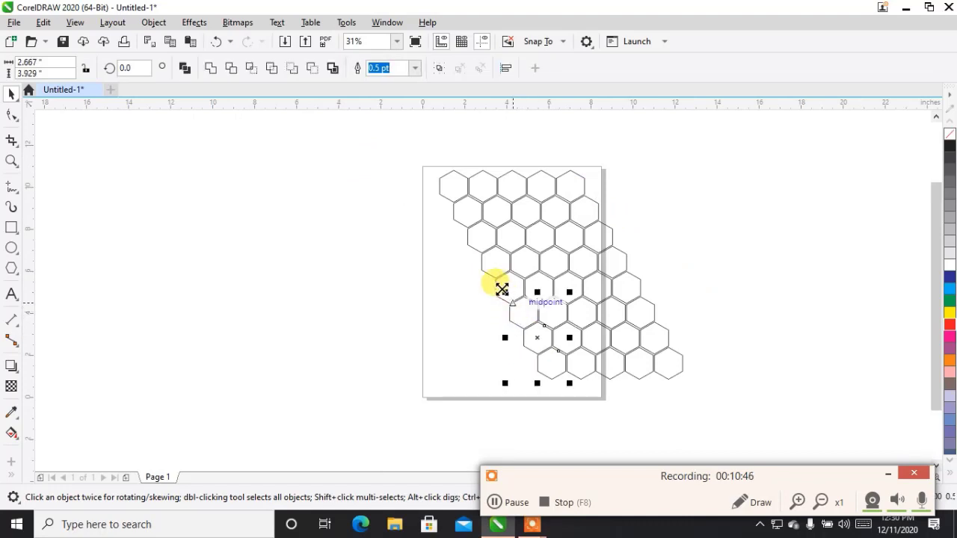
{"action": "left_click", "coordinate": [505, 371]}
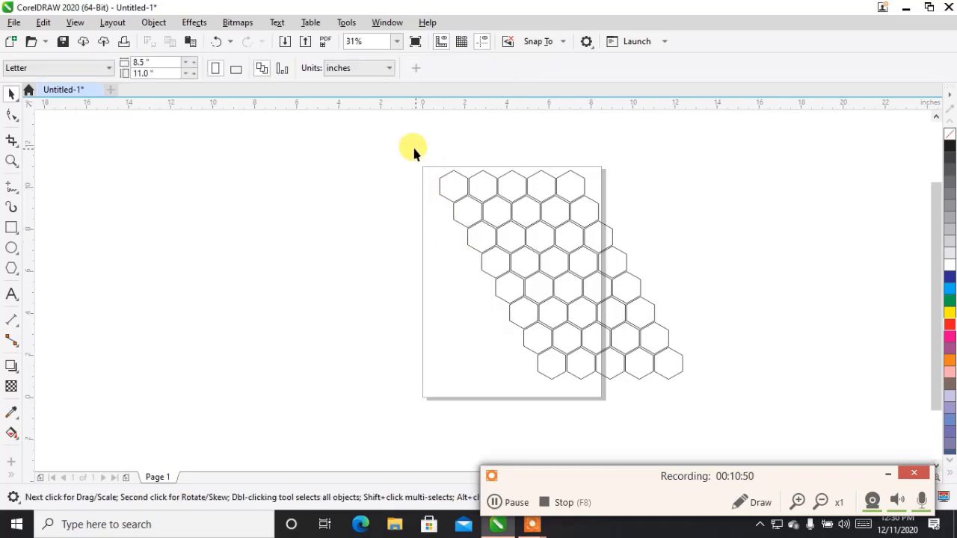
{"action": "left_click_drag", "start_coordinate": [431, 193], "coordinate": [560, 396]}
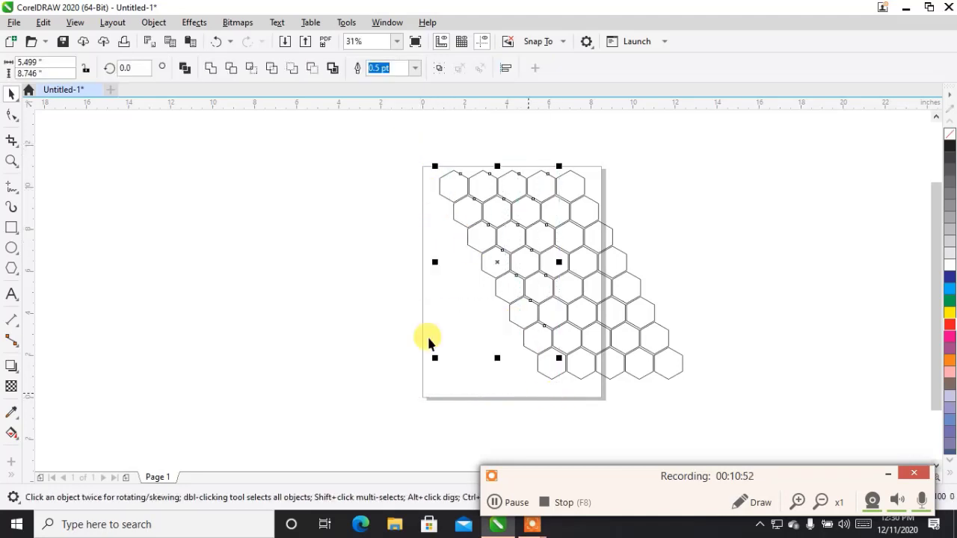
{"action": "left_click", "coordinate": [449, 186]}
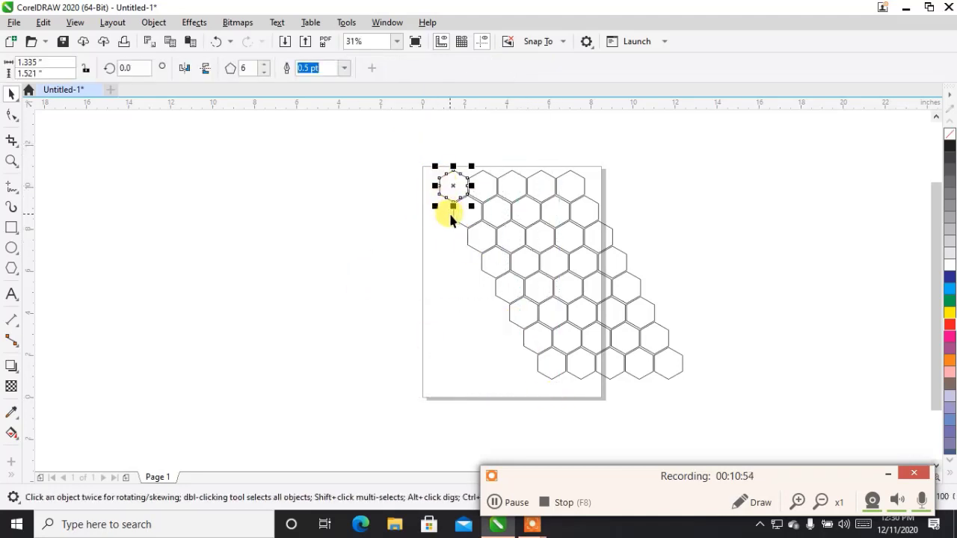
Select the leftmost hexagon of all eight rows and place a copy one row down, offset half a hexagon to the left
{"action": "left_click", "coordinate": [465, 216]}
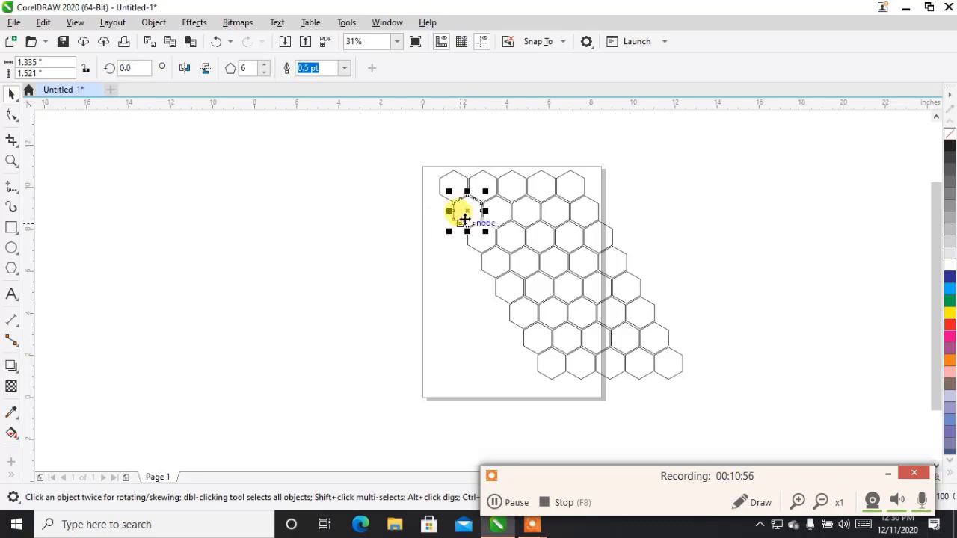
{"action": "left_click", "coordinate": [443, 186], "text": "shift"}
{"action": "left_click", "coordinate": [476, 242], "text": "shift"}
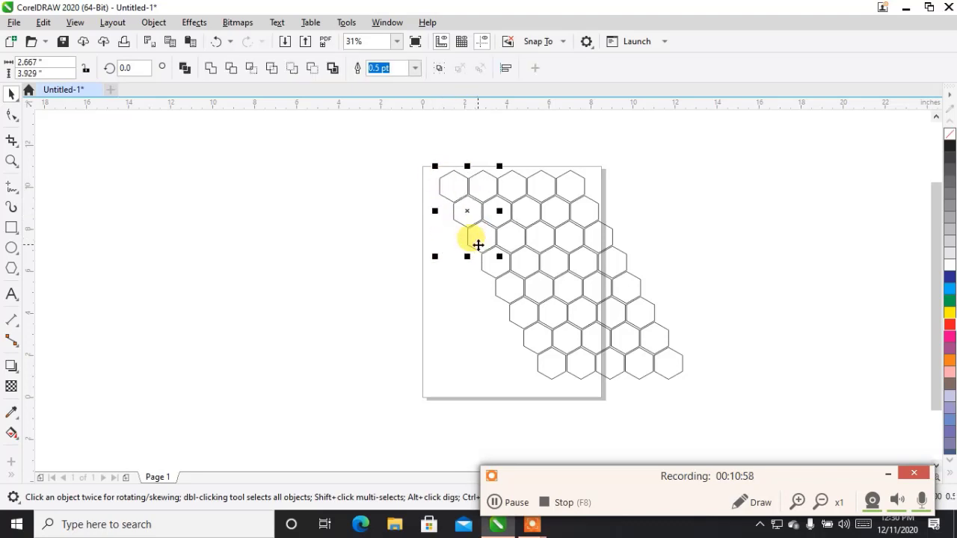
{"action": "left_click", "coordinate": [495, 264], "text": "shift"}
{"action": "left_click", "coordinate": [509, 293], "text": "shift"}
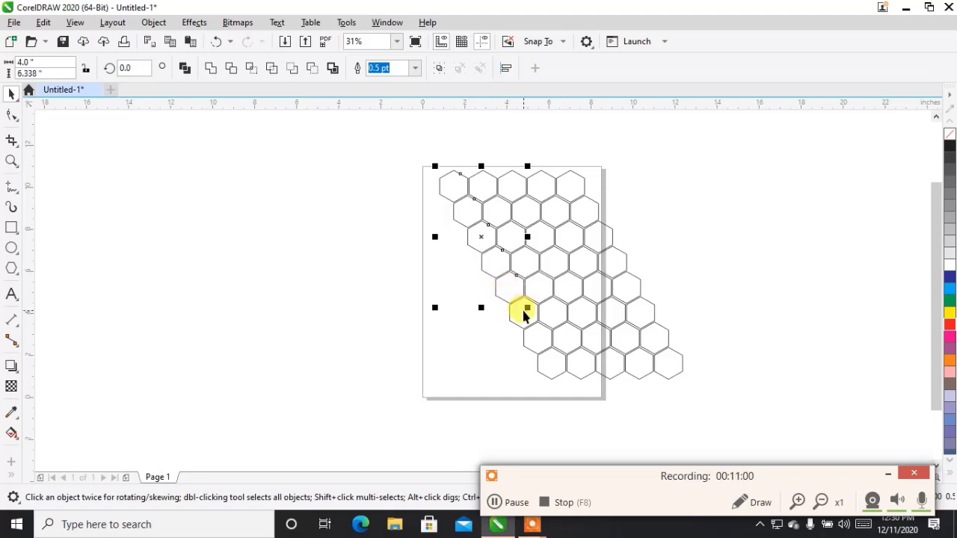
{"action": "left_click", "coordinate": [524, 315], "text": "shift"}
{"action": "left_click", "coordinate": [541, 336], "text": "shift"}
{"action": "left_click", "coordinate": [541, 347], "text": "shift"}
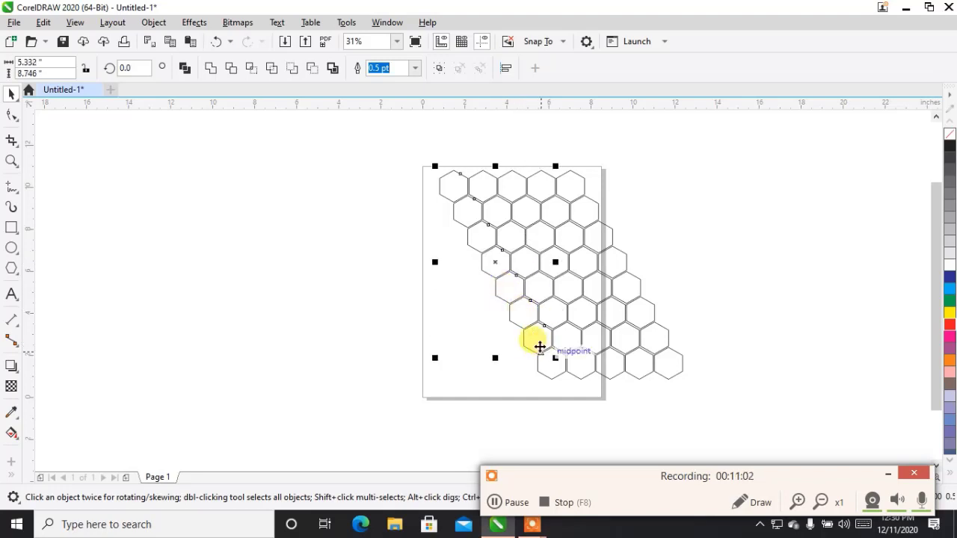
{"action": "left_click", "coordinate": [549, 367], "text": "shift"}
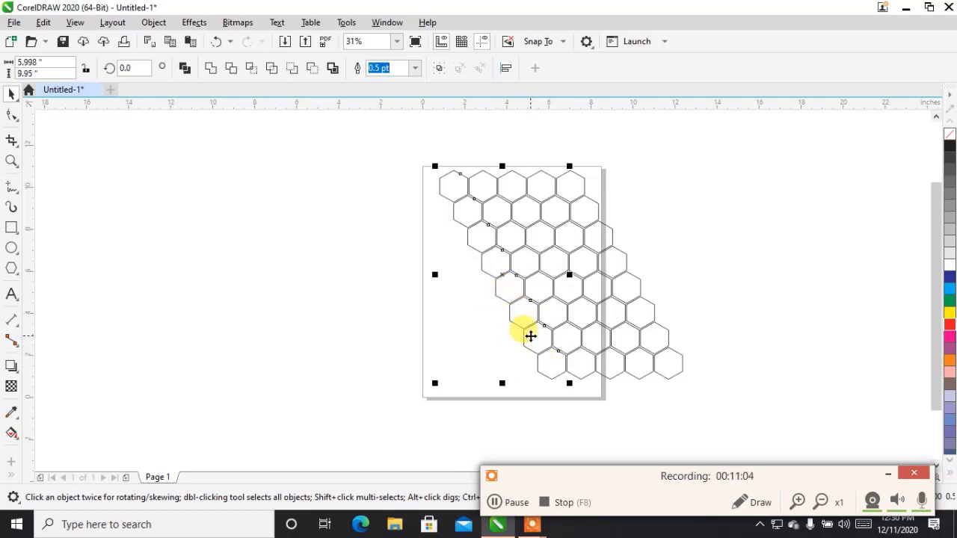
{"action": "left_click_drag", "start_coordinate": [468, 212], "coordinate": [451, 237]}
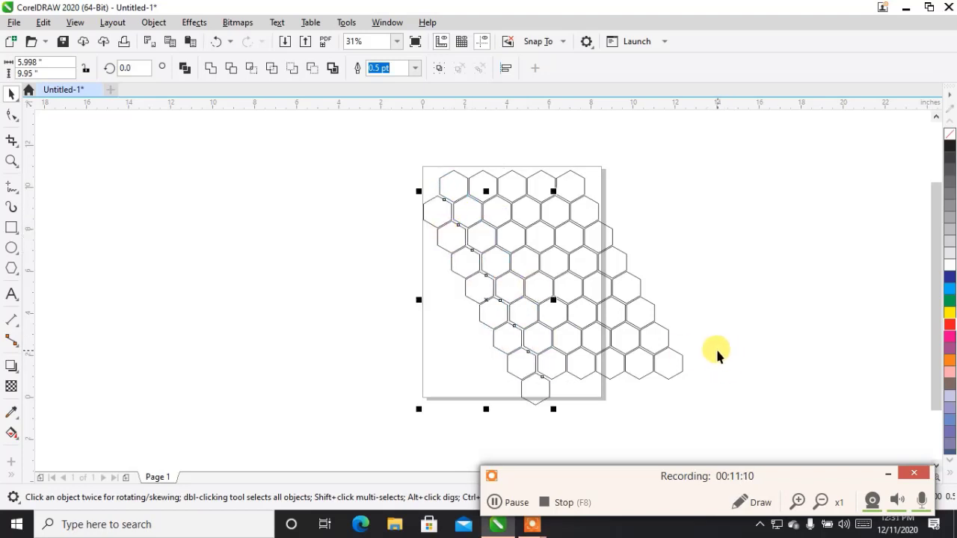
Repeat the diagonal column duplication three times toward the lower left and undo the last two copies
{"action": "key", "text": "ctrl+r"}
{"action": "key", "text": "ctrl+r"}
{"action": "key", "text": "ctrl+r"}
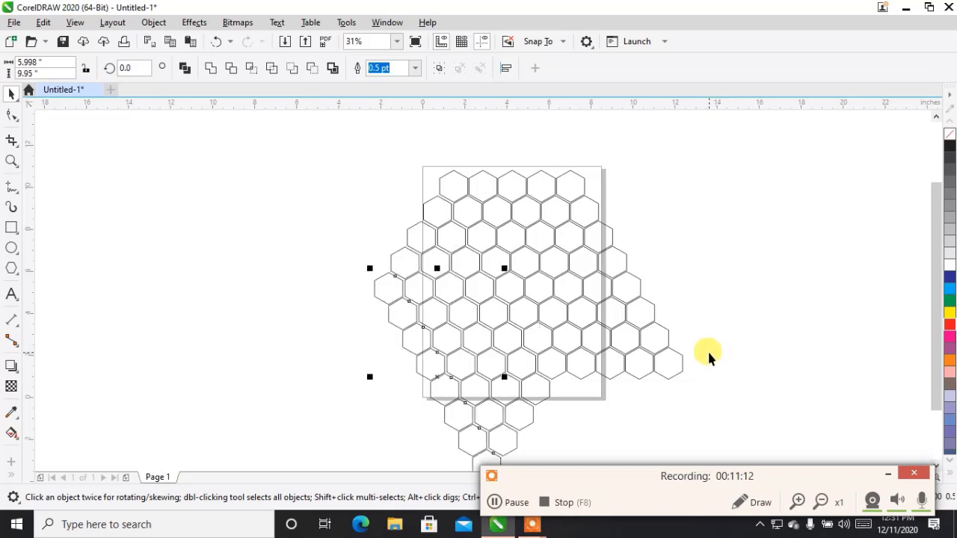
{"action": "left_click", "coordinate": [300, 227]}
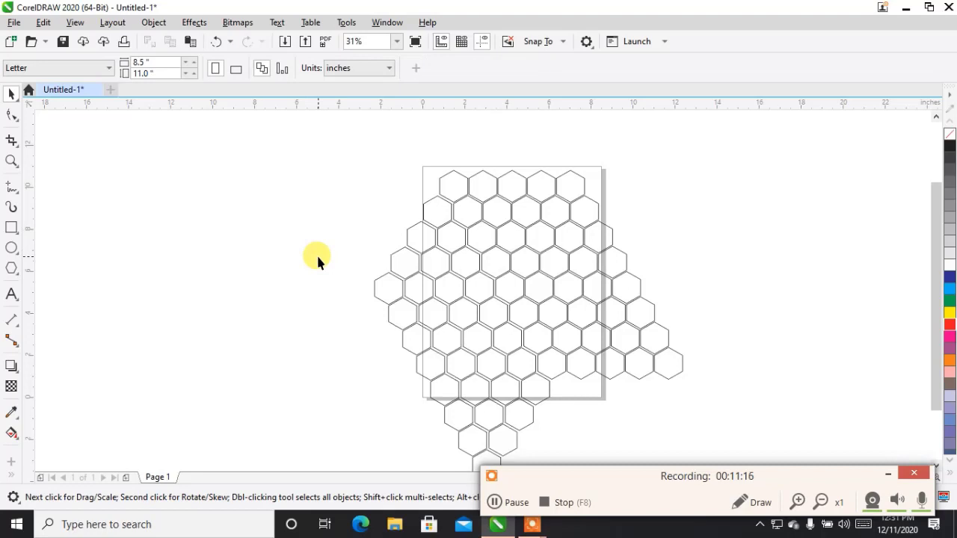
{"action": "key", "text": "ctrl+z"}
{"action": "key", "text": "ctrl+z"}
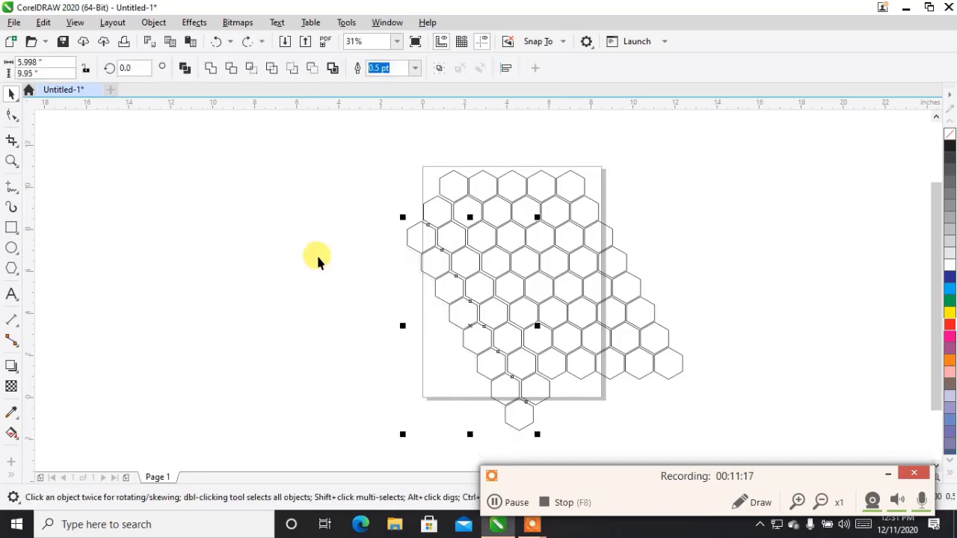
{"action": "left_click", "coordinate": [691, 191]}
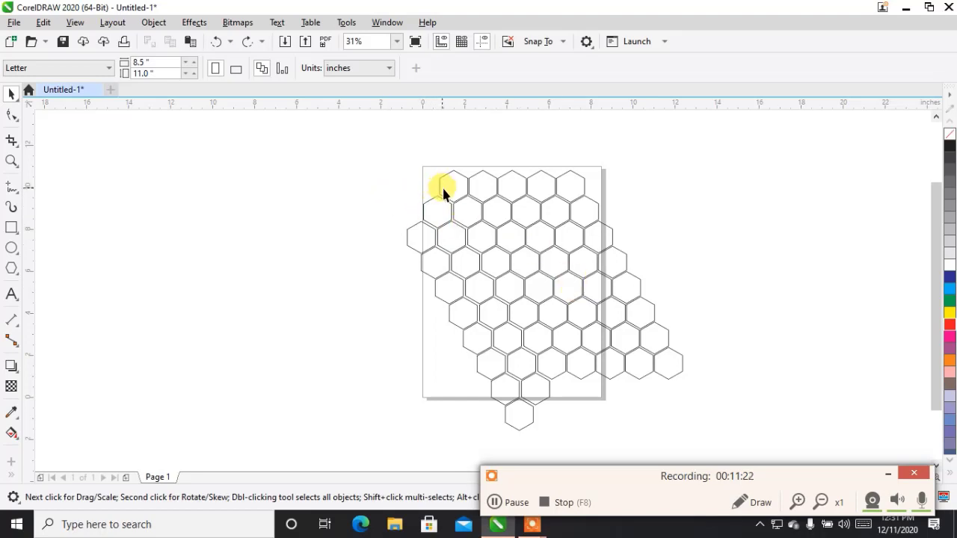
Fill the rightmost hexagon of the top row with red
{"action": "left_click", "coordinate": [448, 191]}
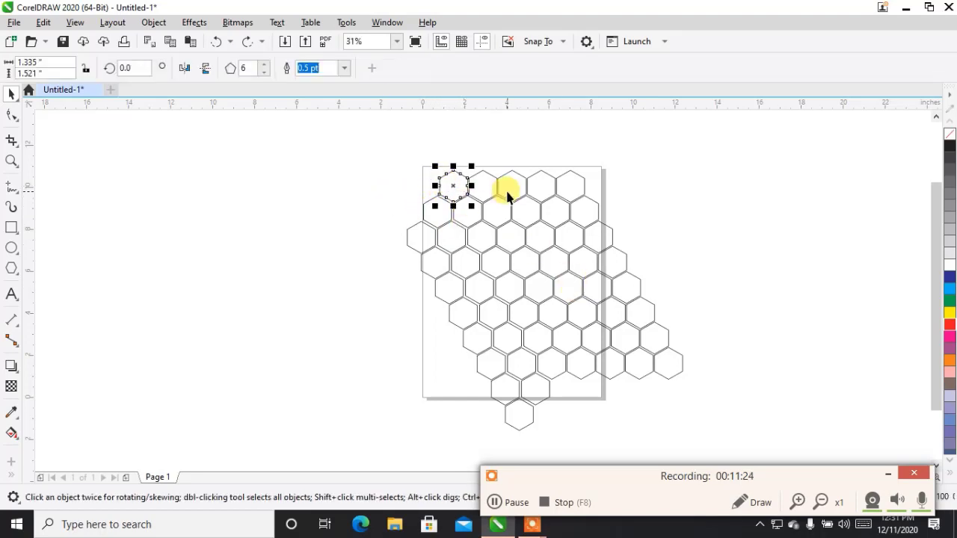
{"action": "left_click", "coordinate": [568, 189]}
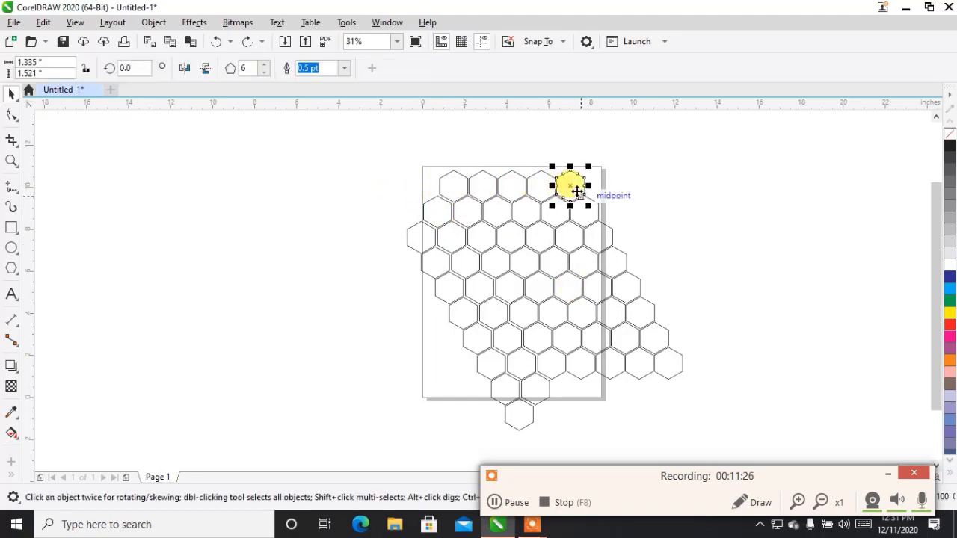
{"action": "left_click", "coordinate": [950, 326]}
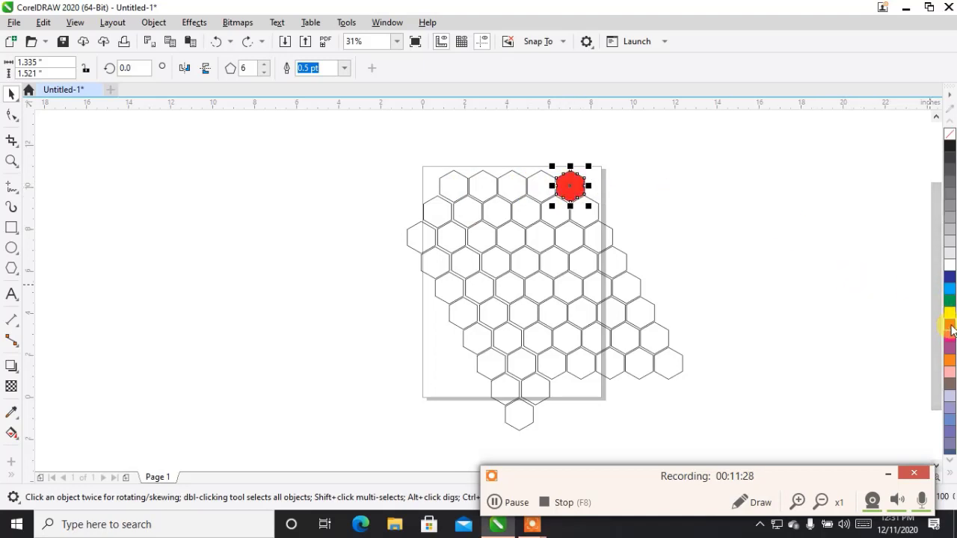
Select the fourth hexagon of the top row and the last one of the second row and fill both with dark blue
{"action": "left_click", "coordinate": [542, 189]}
{"action": "left_click", "coordinate": [589, 217]}
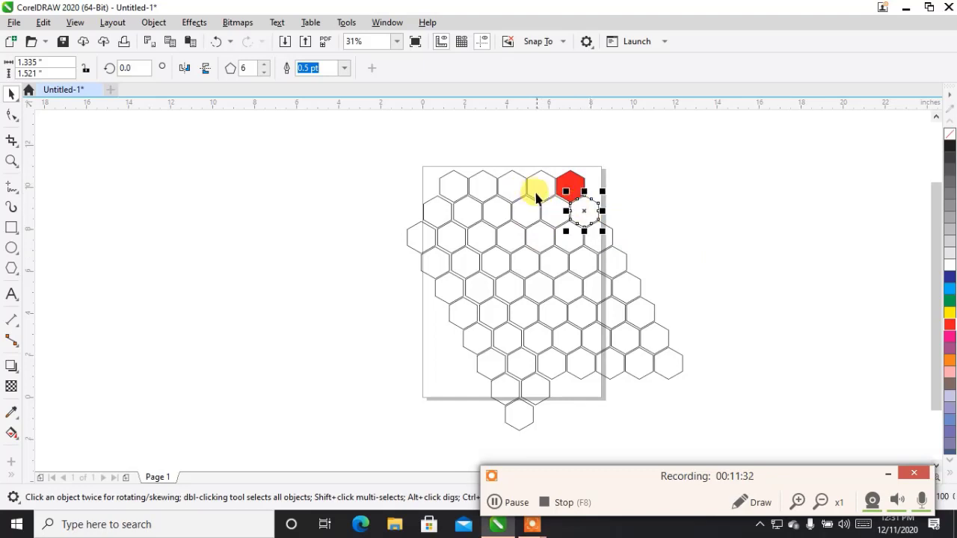
{"action": "left_click", "coordinate": [536, 195]}
{"action": "left_click", "coordinate": [582, 216]}
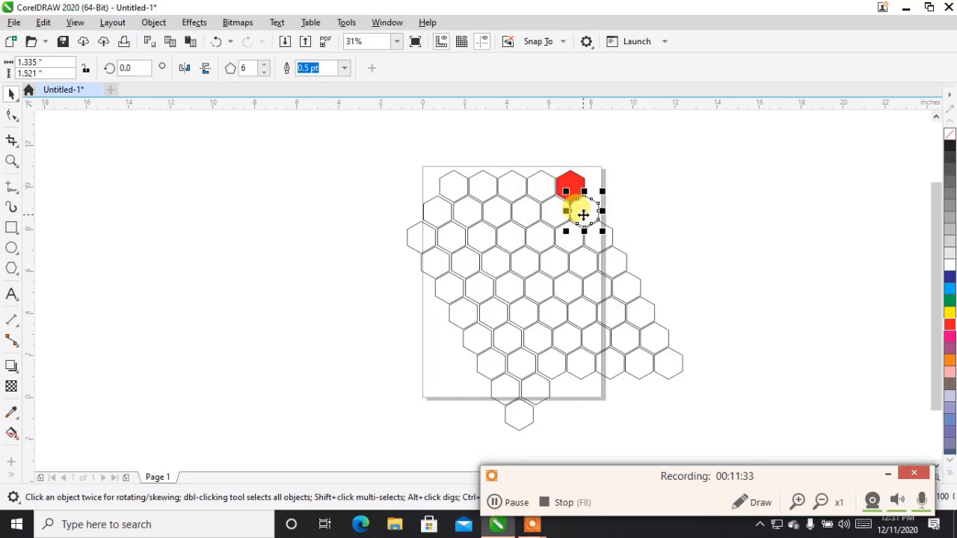
{"action": "left_click", "coordinate": [546, 195], "text": "shift"}
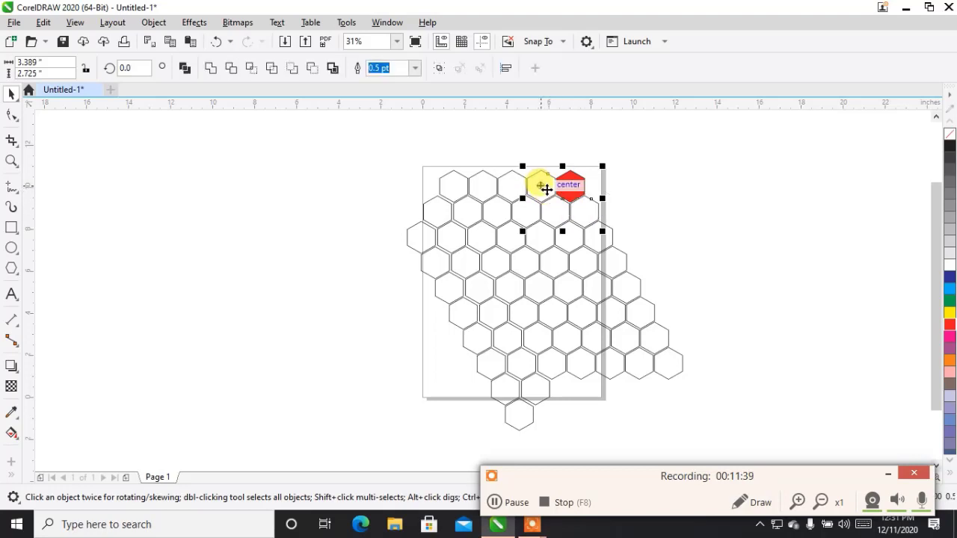
{"action": "left_click", "coordinate": [950, 283]}
Select the next diagonal of three hexagons beside the blue ones and fill them with red
{"action": "scroll", "coordinate": [541, 154], "scroll_direction": "up", "scroll_amount": 1}
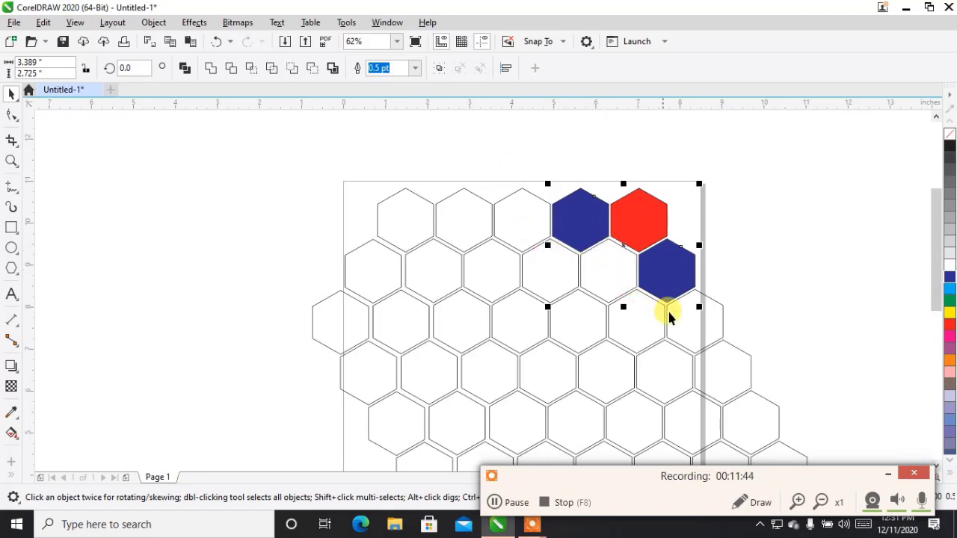
{"action": "left_click", "coordinate": [516, 220]}
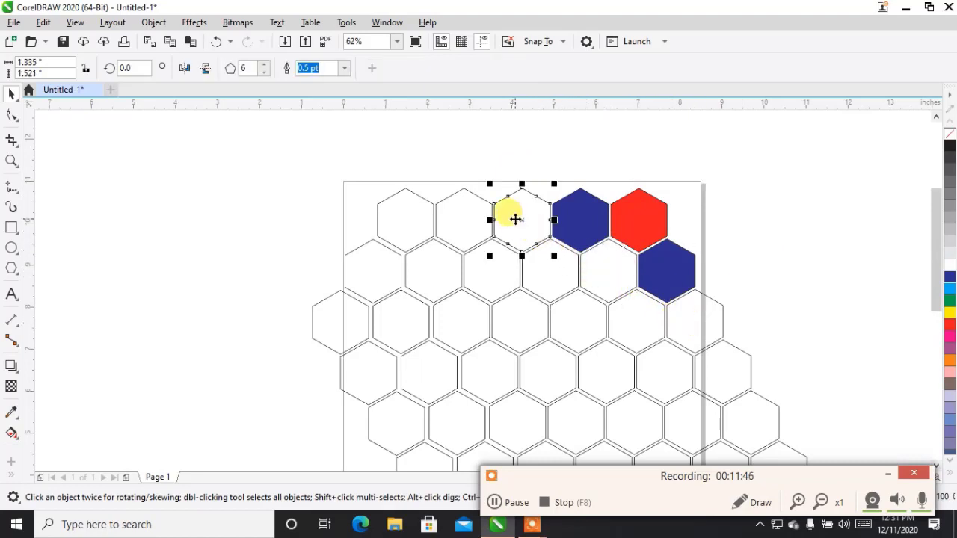
{"action": "left_click", "coordinate": [597, 271]}
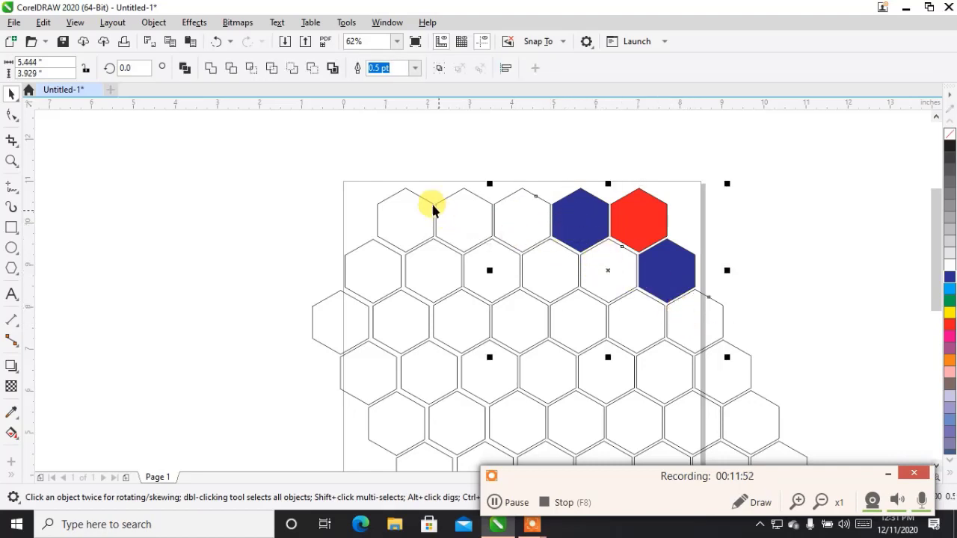
{"action": "scroll", "coordinate": [374, 211], "scroll_direction": "down", "scroll_amount": 1}
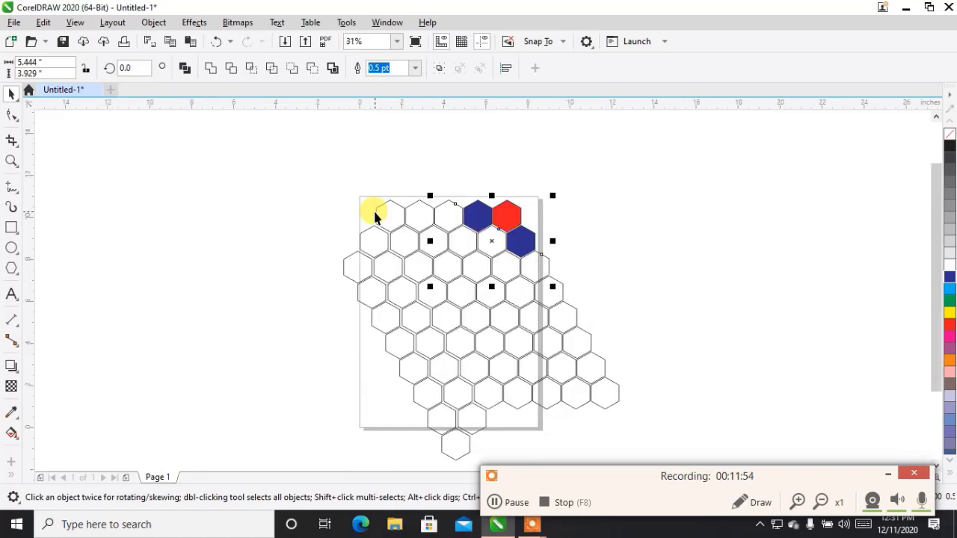
{"action": "left_click", "coordinate": [949, 324]}
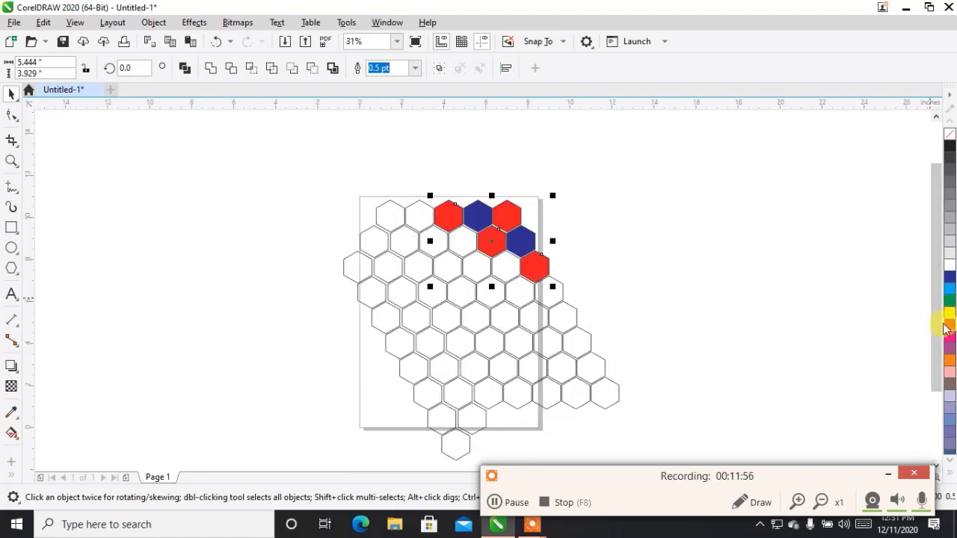
Try placing a copy of the diagonal of three red hexagons outside the page on the right
{"action": "left_click_drag", "start_coordinate": [490, 259], "coordinate": [652, 181]}
{"action": "left_click", "coordinate": [621, 259]}
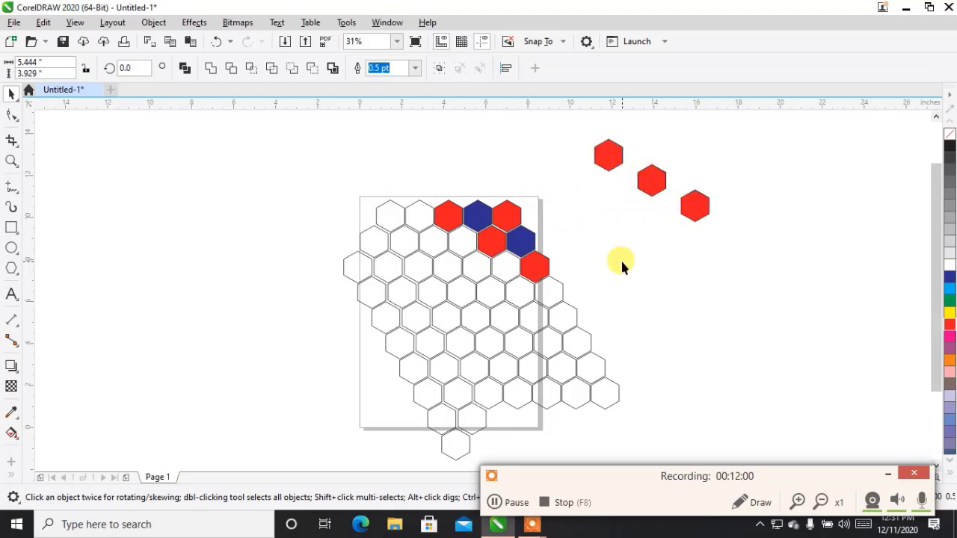
{"action": "key", "text": "ctrl+z"}
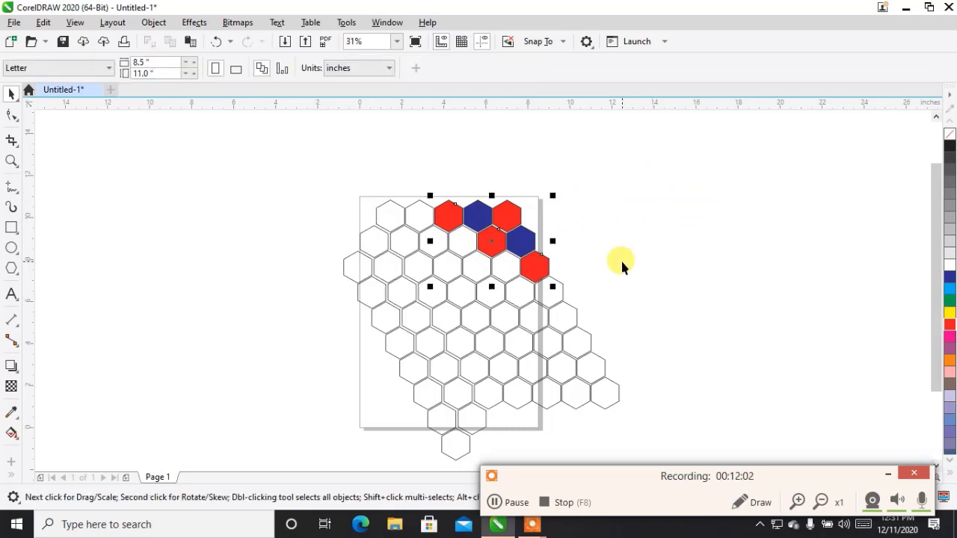
Select the diagonal of three red hexagons and move them out of the pattern to the upper right of the page
{"action": "left_click", "coordinate": [433, 177]}
{"action": "left_click", "coordinate": [444, 221]}
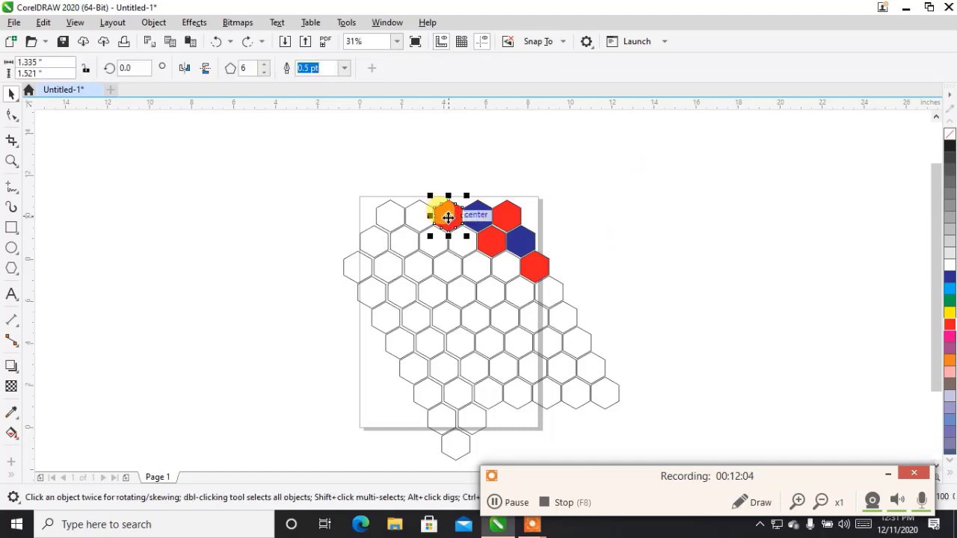
{"action": "left_click", "coordinate": [488, 244], "text": "shift"}
{"action": "left_click", "coordinate": [537, 269], "text": "shift"}
{"action": "left_click_drag", "start_coordinate": [537, 270], "coordinate": [720, 205]}
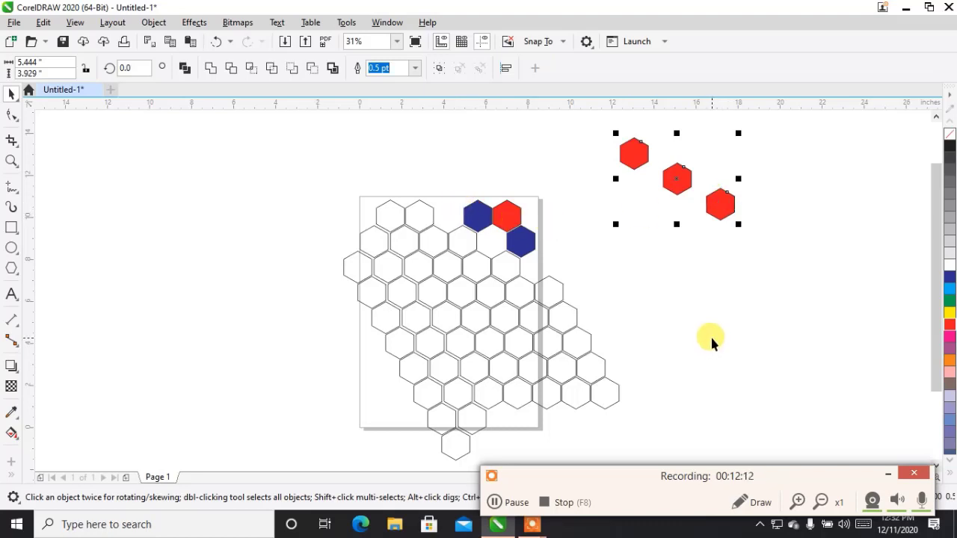
Undo the last move of the diagonal of three red hexagons
{"action": "key", "text": "ctrl+z"}
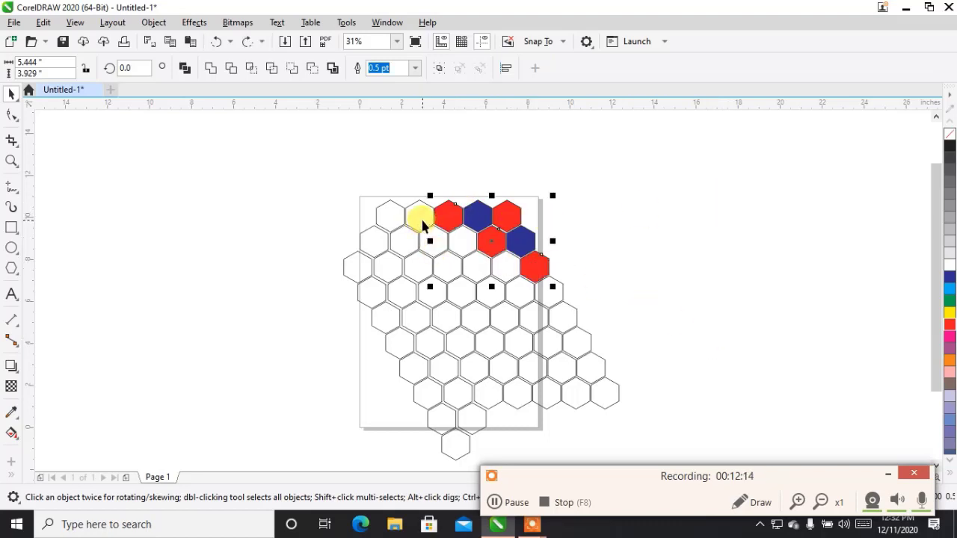
{"action": "left_click", "coordinate": [423, 224]}
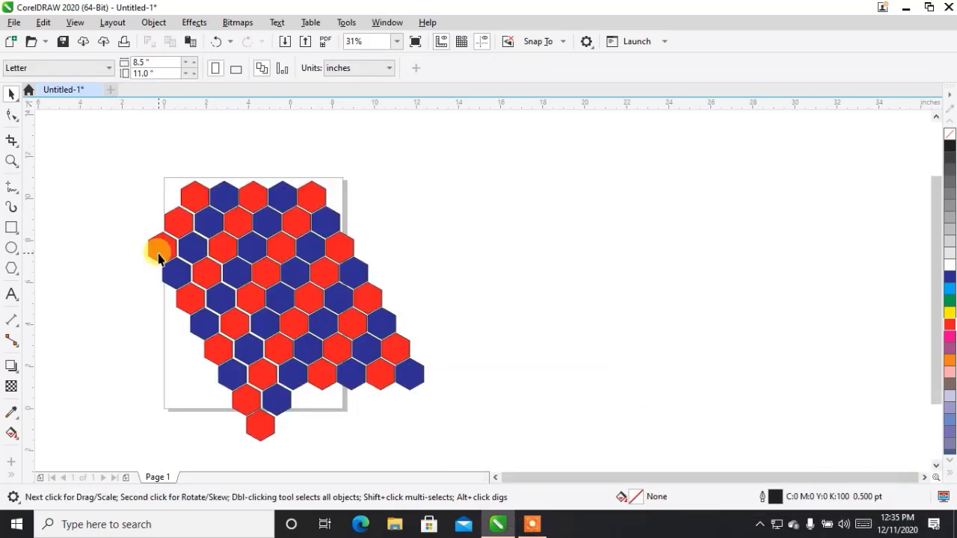
Select the eight red hexagons forming the first two red diagonals at the upper left of the honeycomb
{"action": "left_click", "coordinate": [160, 247]}
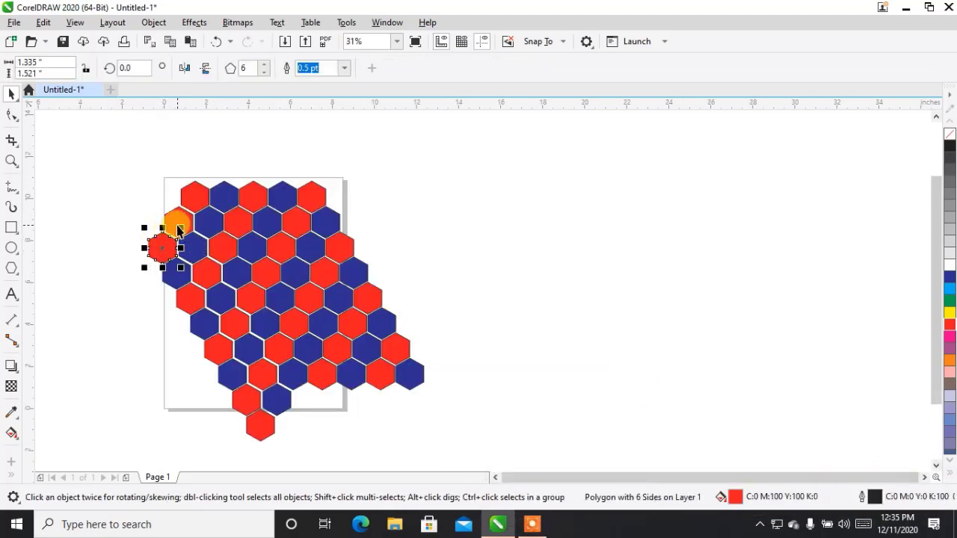
{"action": "left_click", "coordinate": [534, 524]}
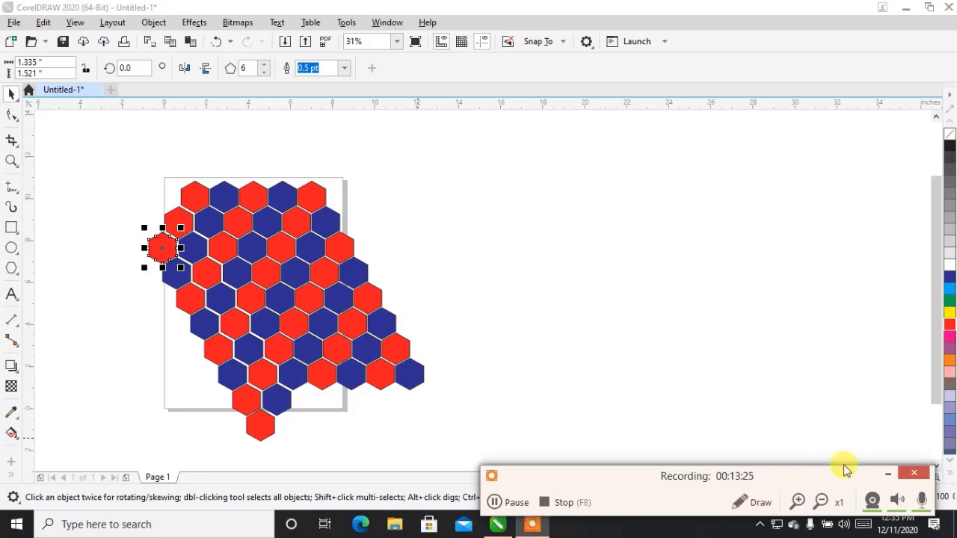
{"action": "left_click", "coordinate": [887, 473]}
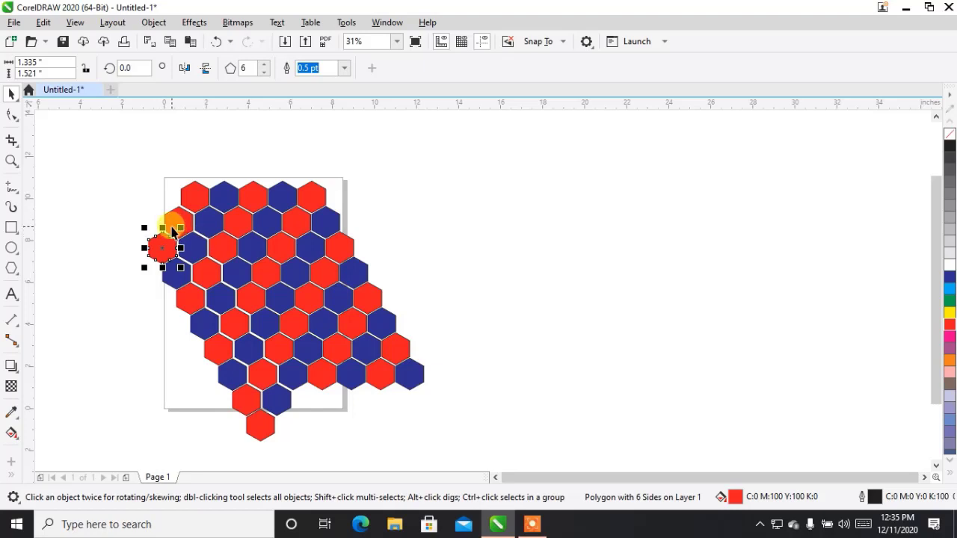
{"action": "left_click", "coordinate": [173, 230], "text": "shift"}
{"action": "left_click", "coordinate": [194, 201], "text": "shift"}
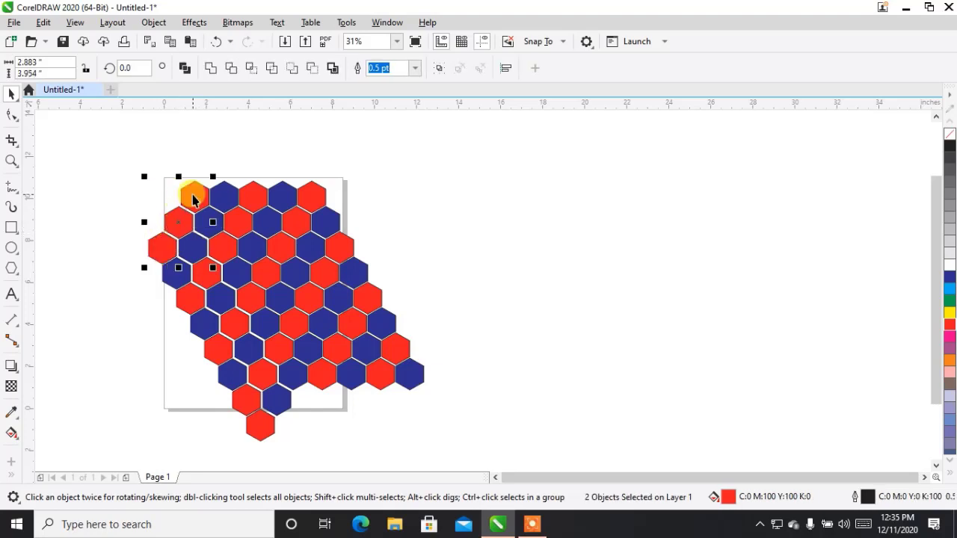
{"action": "left_click", "coordinate": [193, 305], "text": "shift"}
{"action": "left_click", "coordinate": [203, 272], "text": "shift"}
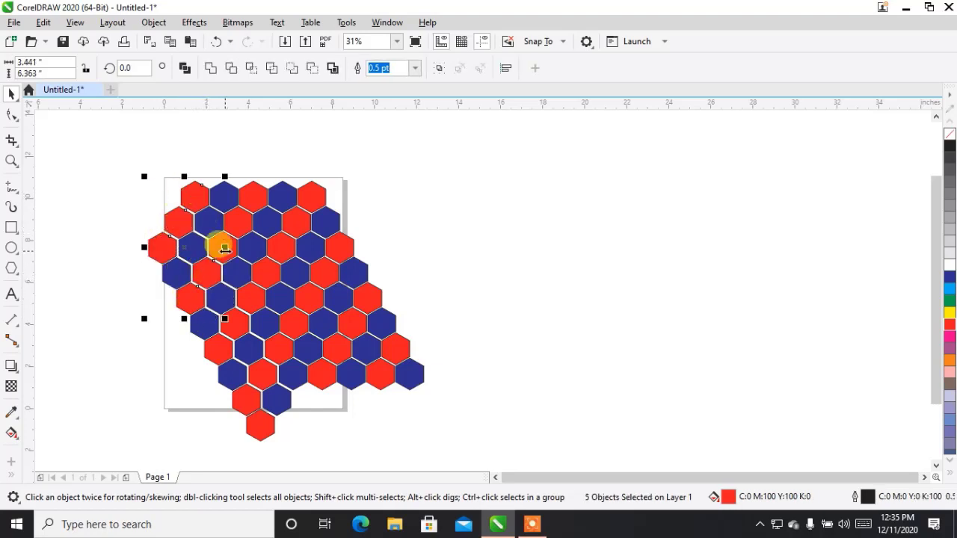
{"action": "left_click", "coordinate": [219, 248], "text": "shift"}
{"action": "left_click", "coordinate": [236, 216], "text": "shift"}
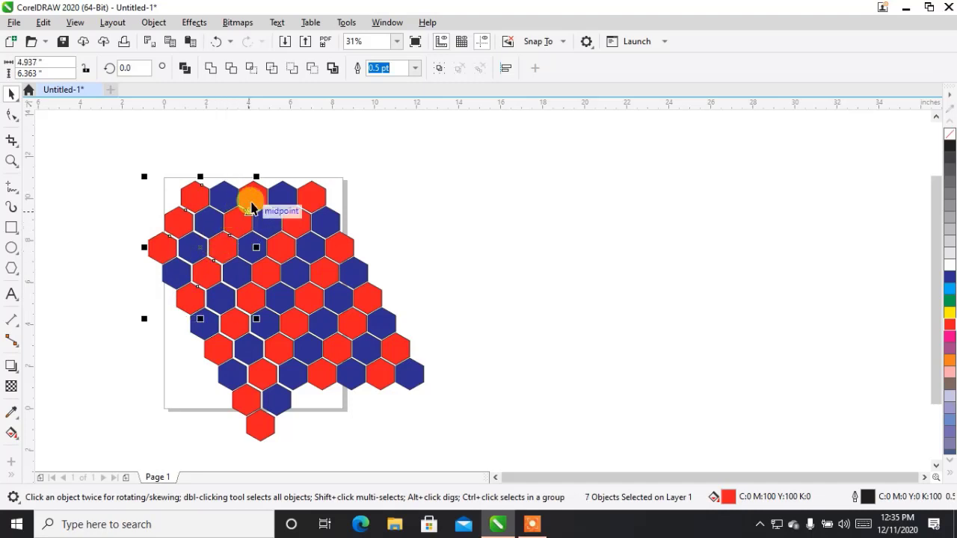
{"action": "left_click", "coordinate": [254, 195], "text": "shift"}
Try moving the eight selected red hexagons outside the page on the right, and undo the move
{"action": "left_click_drag", "start_coordinate": [255, 195], "coordinate": [586, 150]}
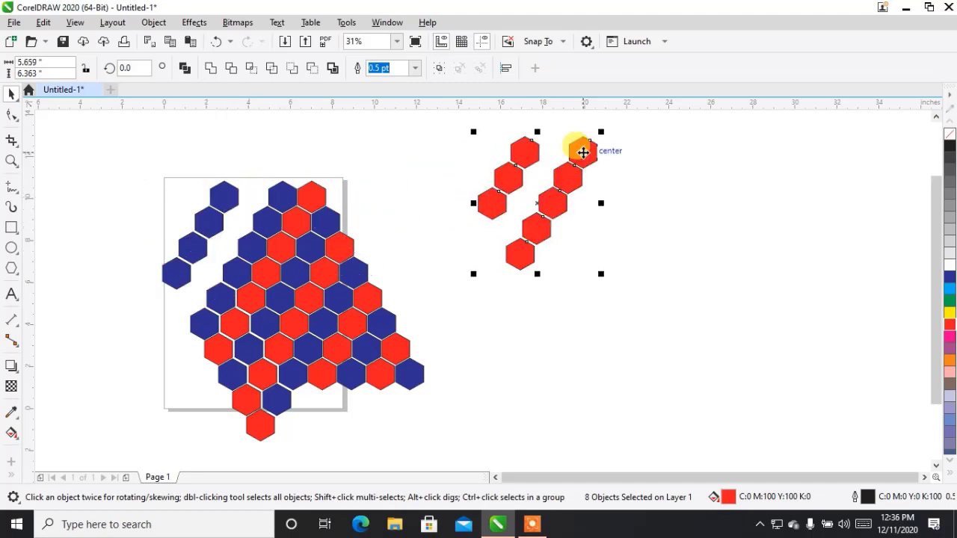
{"action": "left_click", "coordinate": [641, 351]}
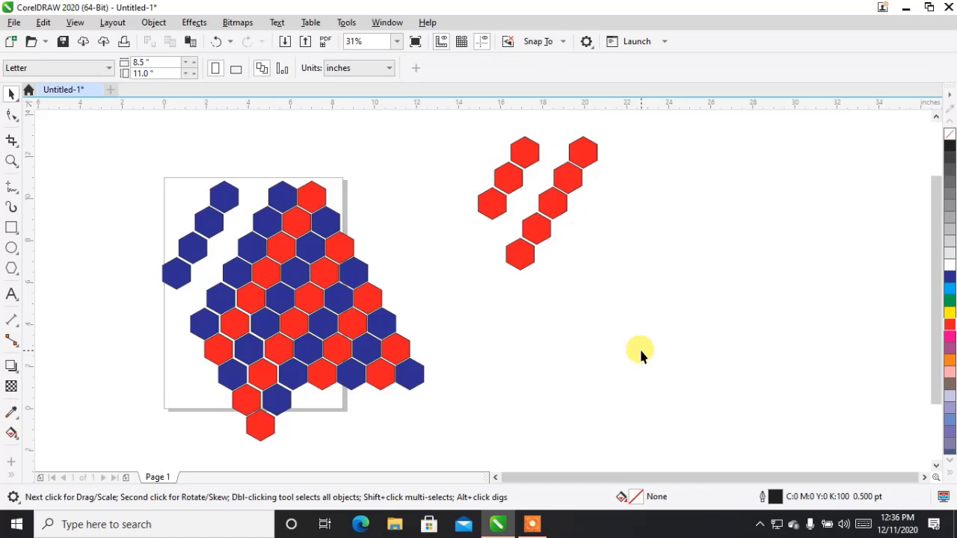
{"action": "key", "text": "ctrl+z"}
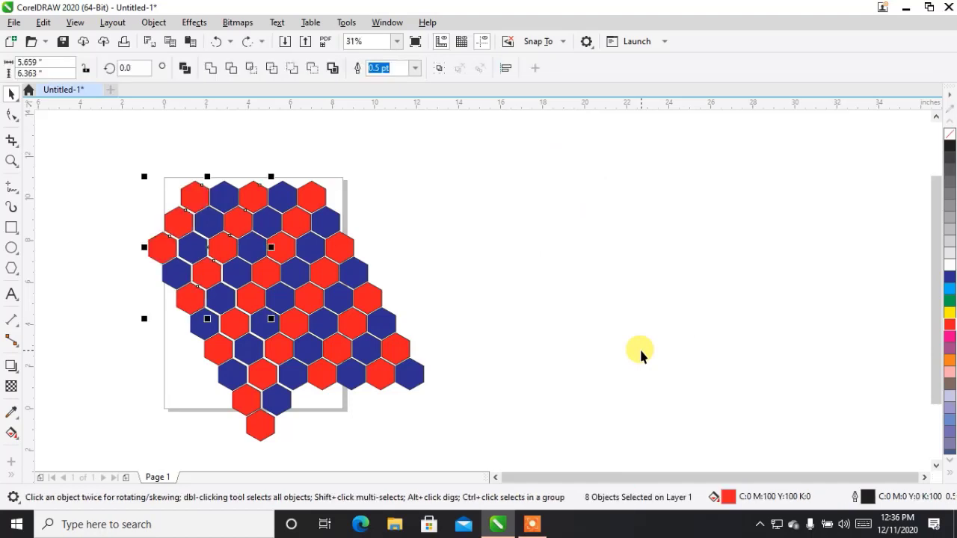
Add the first blue hexagon of the top row to the selection, move the group right of the page, and undo the move
{"action": "left_click", "coordinate": [223, 201], "text": "shift"}
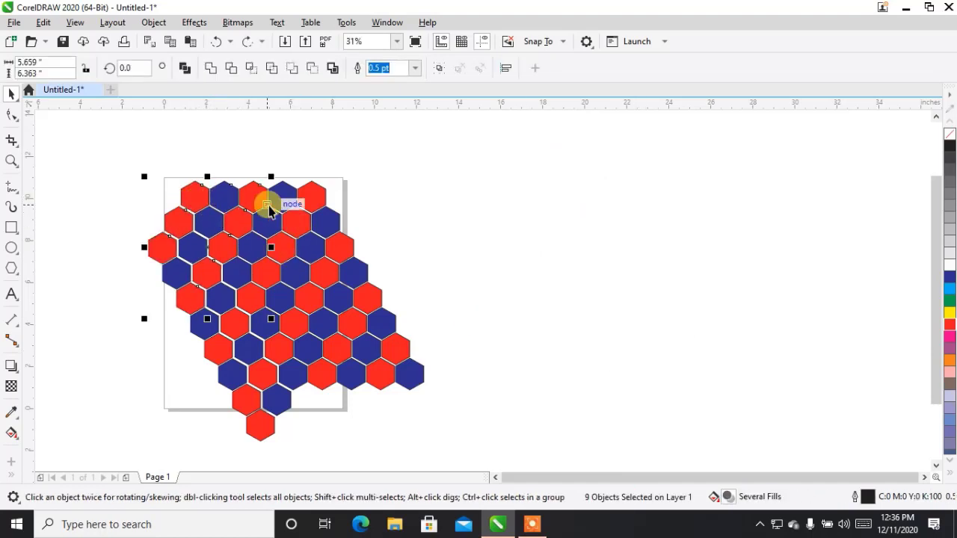
{"action": "left_click_drag", "start_coordinate": [241, 192], "coordinate": [605, 206]}
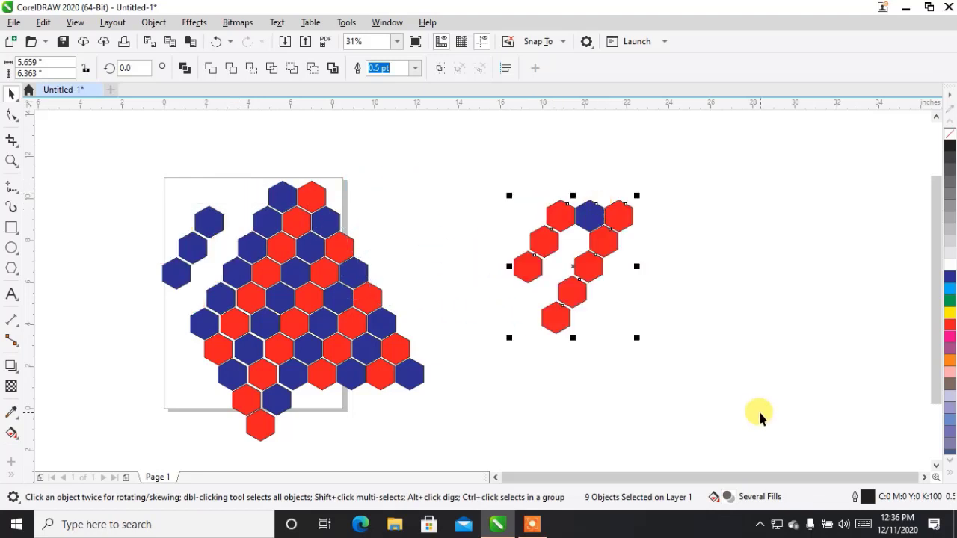
{"action": "key", "text": "ctrl+z"}
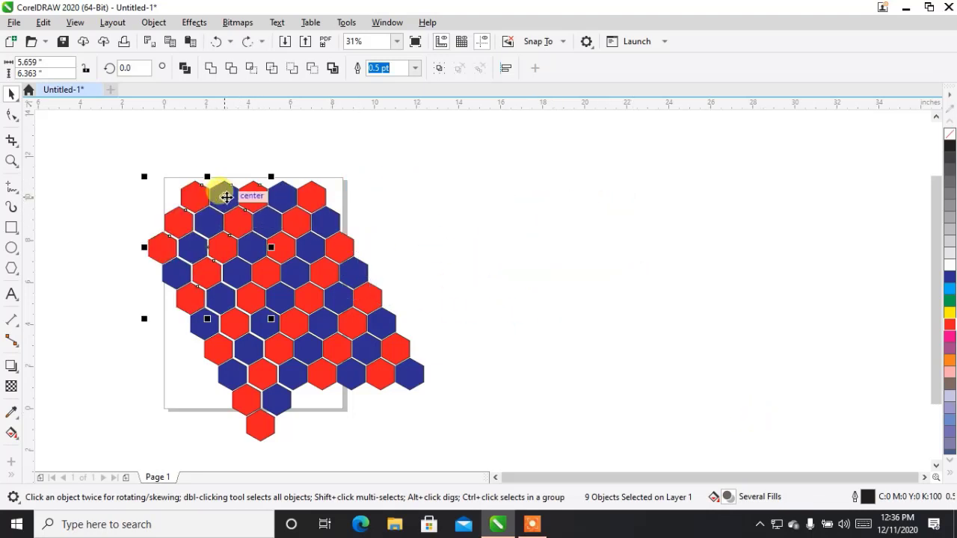
Remove the blue hexagon from the selection, try moving only the eight red ones off the page, undo the move and deselect
{"action": "left_click", "coordinate": [224, 197], "text": "shift"}
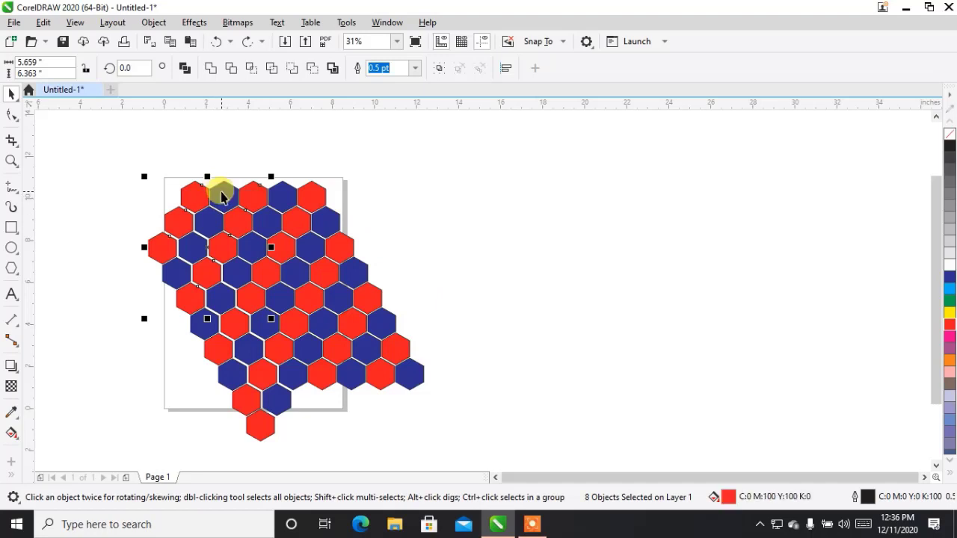
{"action": "left_click_drag", "start_coordinate": [255, 196], "coordinate": [568, 172]}
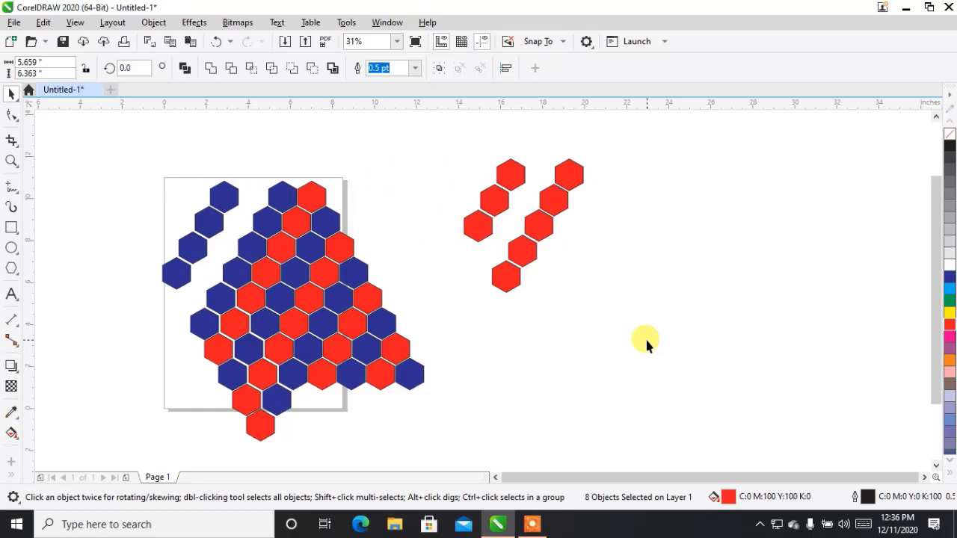
{"action": "key", "text": "ctrl+z"}
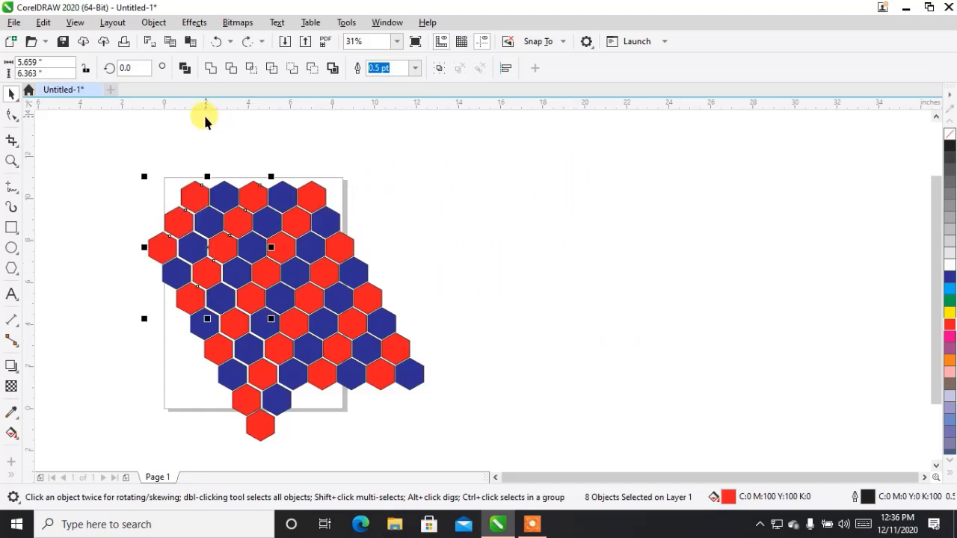
{"action": "left_click", "coordinate": [112, 209]}
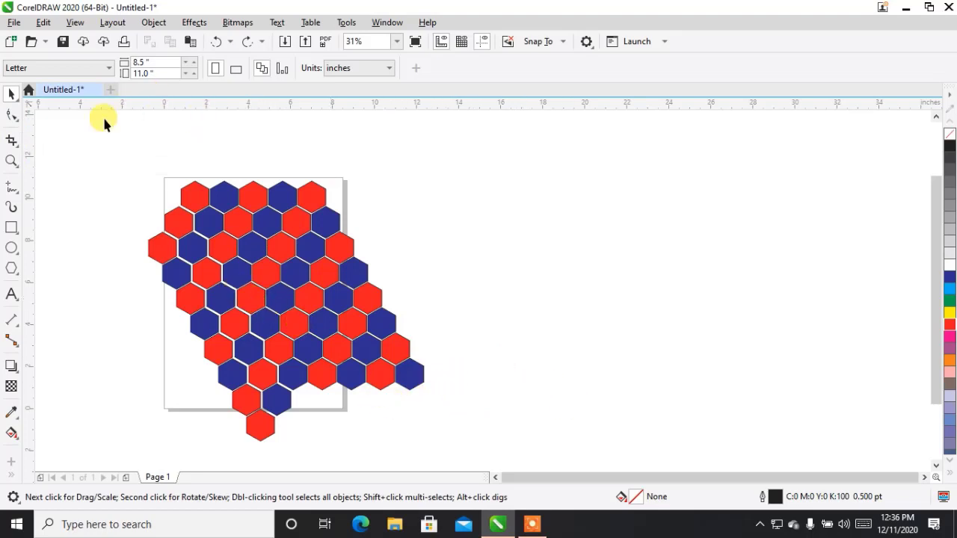
Switch to Freehand Pick and back to Pick, and marquee-select the whole honeycomb before clearing the selection
{"action": "left_click", "coordinate": [16, 101]}
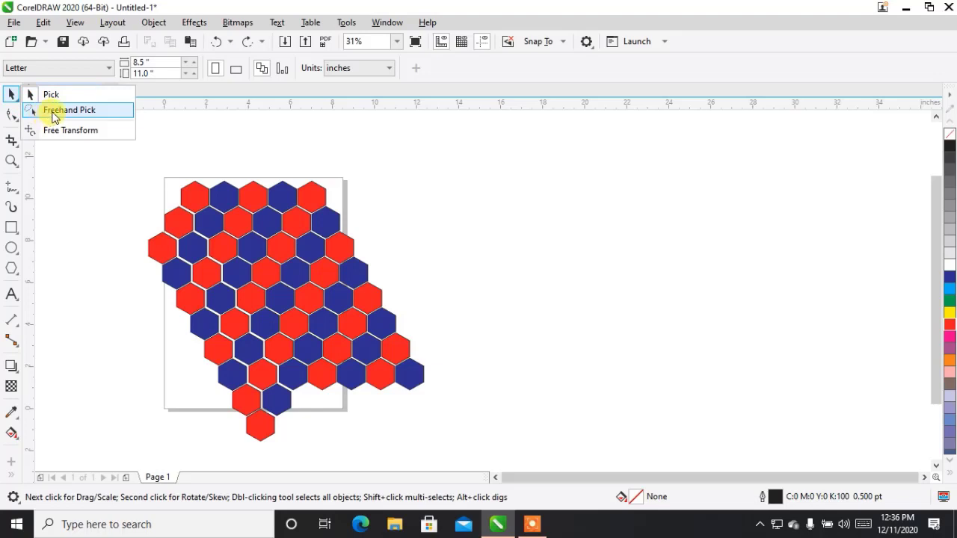
{"action": "left_click", "coordinate": [53, 114]}
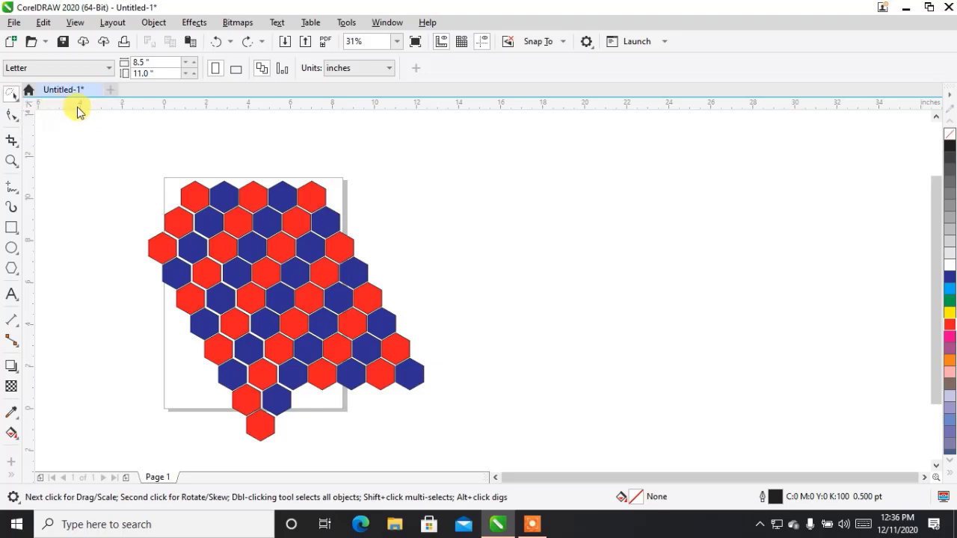
{"action": "left_click", "coordinate": [18, 104]}
{"action": "left_click", "coordinate": [39, 94]}
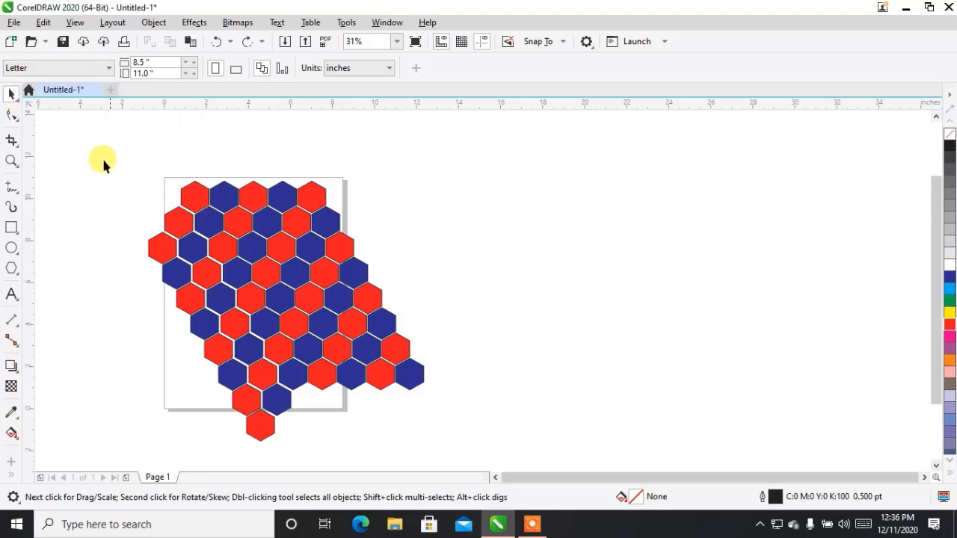
{"action": "left_click_drag", "start_coordinate": [94, 141], "coordinate": [493, 457]}
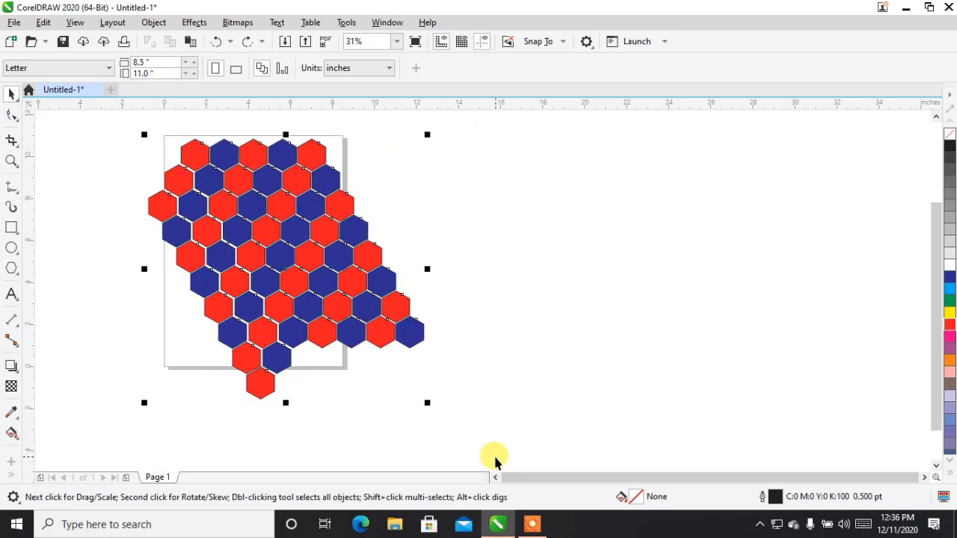
{"action": "left_click", "coordinate": [599, 256]}
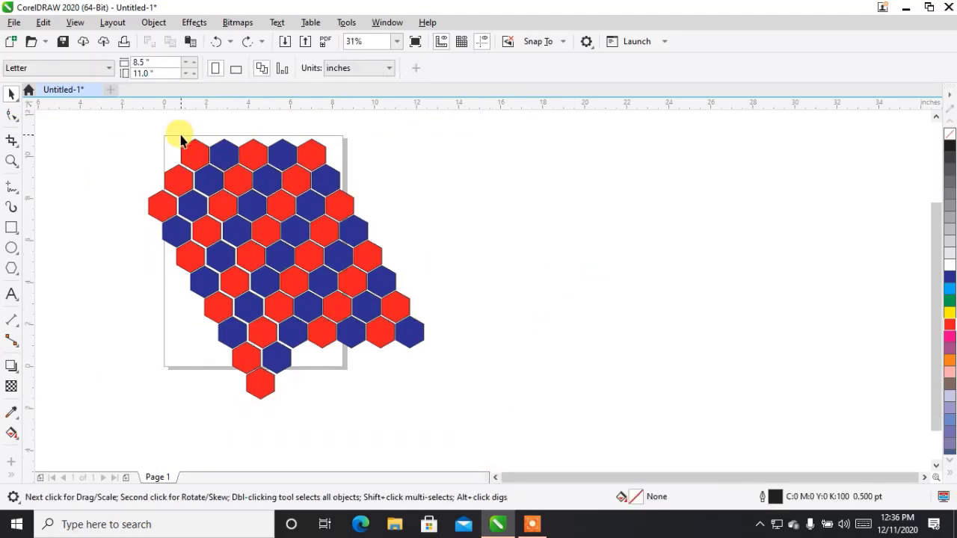
Select the first blue hexagon of the fourth row by outlining it with the Freehand Pick tool
{"action": "scroll", "coordinate": [195, 146], "scroll_direction": "up", "scroll_amount": 2}
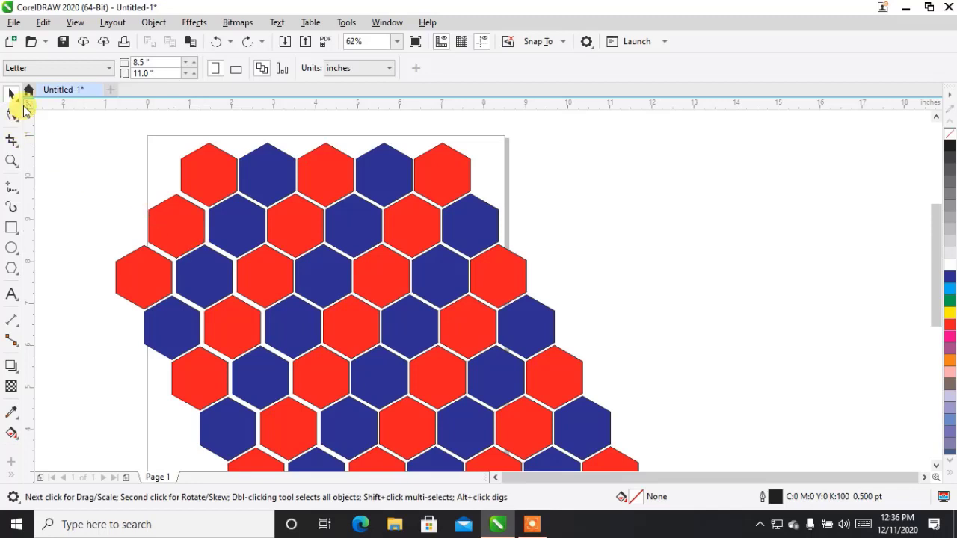
{"action": "scroll", "coordinate": [206, 284], "scroll_direction": "left", "scroll_amount": 1}
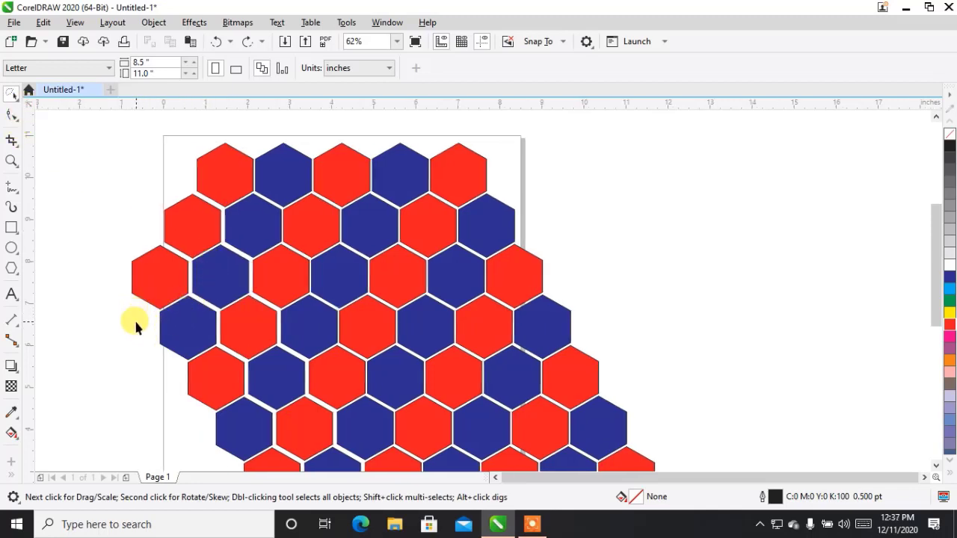
{"action": "mouse_move", "coordinate": [135, 323]}
{"action": "left_mouse_down"}
{"action": "mouse_move", "coordinate": [190, 292]}
{"action": "mouse_move", "coordinate": [220, 306]}
{"action": "mouse_move", "coordinate": [228, 328]}
{"action": "mouse_move", "coordinate": [214, 355]}
{"action": "mouse_move", "coordinate": [186, 368]}
{"action": "mouse_move", "coordinate": [161, 355]}
{"action": "left_mouse_up"}
{"action": "left_click_drag", "start_coordinate": [157, 317], "coordinate": [187, 289]}
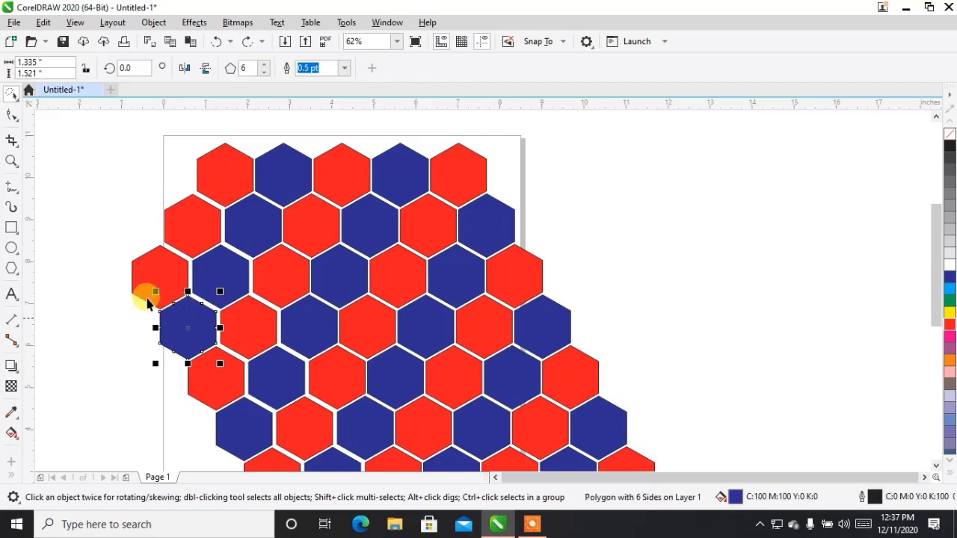
Try moving the selected blue hexagon of the fourth row outside the page on the right, and undo the move
{"action": "left_click", "coordinate": [17, 106]}
{"action": "left_click", "coordinate": [19, 105]}
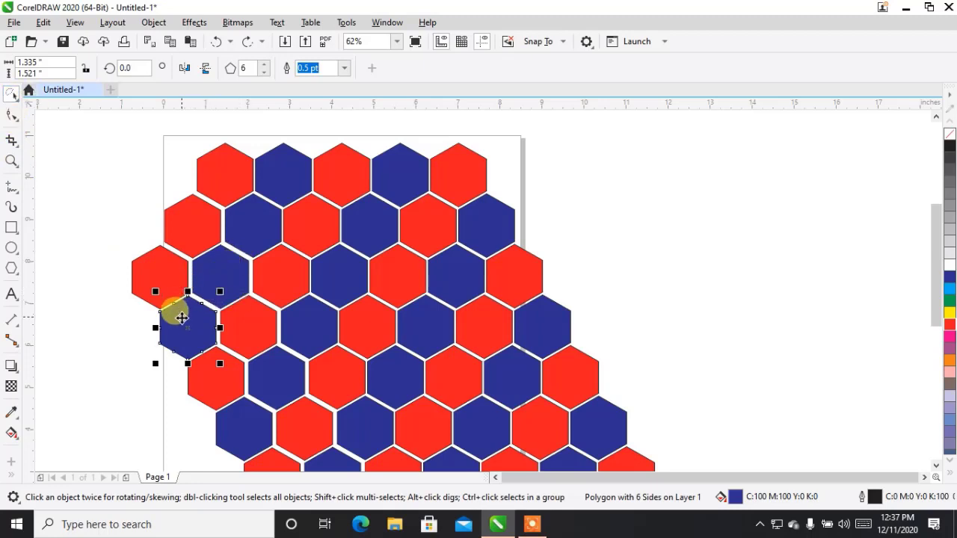
{"action": "left_click_drag", "start_coordinate": [182, 317], "coordinate": [634, 214]}
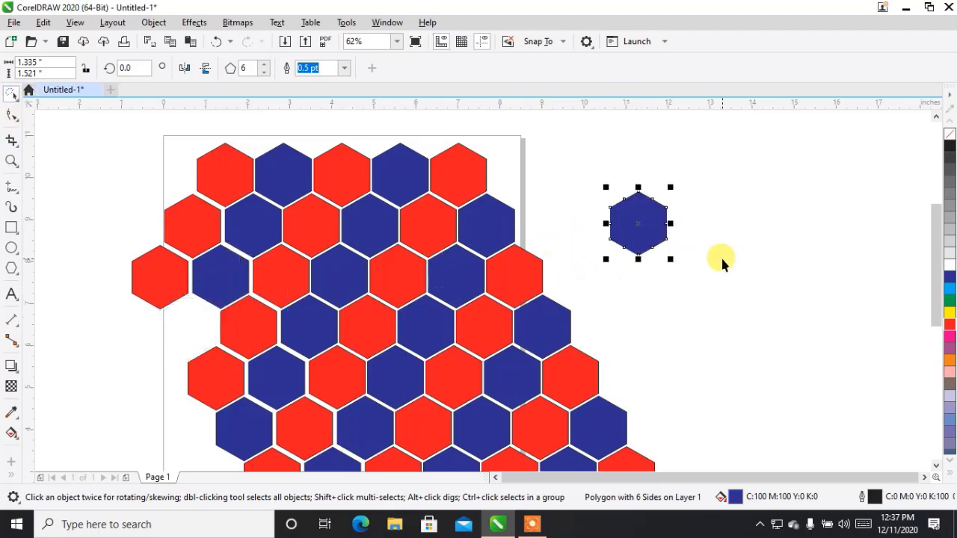
{"action": "key", "text": "ctrl+z"}
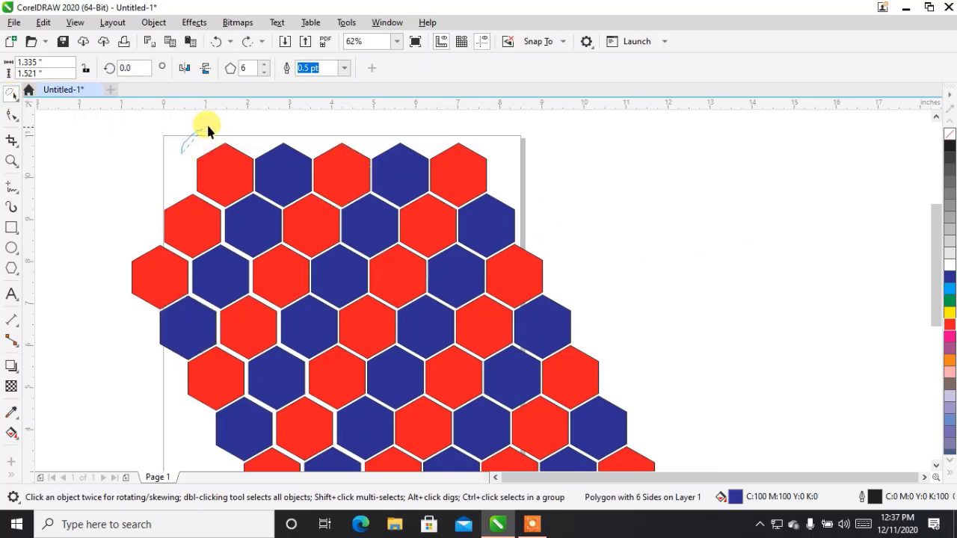
Try freehand outlines around the first red hexagons of the top and second rows, and clear the selection
{"action": "mouse_move", "coordinate": [208, 128]}
{"action": "left_mouse_down"}
{"action": "mouse_move", "coordinate": [240, 143]}
{"action": "mouse_move", "coordinate": [255, 171]}
{"action": "mouse_move", "coordinate": [226, 207]}
{"action": "mouse_move", "coordinate": [207, 209]}
{"action": "mouse_move", "coordinate": [182, 187]}
{"action": "left_mouse_up"}
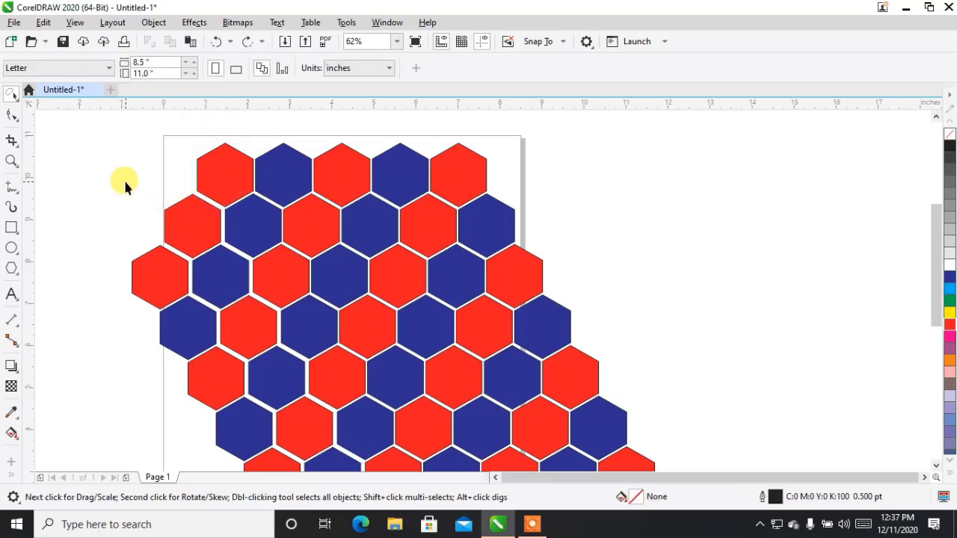
{"action": "mouse_move", "coordinate": [125, 182]}
{"action": "left_mouse_down"}
{"action": "mouse_move", "coordinate": [155, 174]}
{"action": "mouse_move", "coordinate": [220, 198]}
{"action": "mouse_move", "coordinate": [241, 231]}
{"action": "mouse_move", "coordinate": [200, 267]}
{"action": "mouse_move", "coordinate": [175, 273]}
{"action": "mouse_move", "coordinate": [171, 238]}
{"action": "left_mouse_up"}
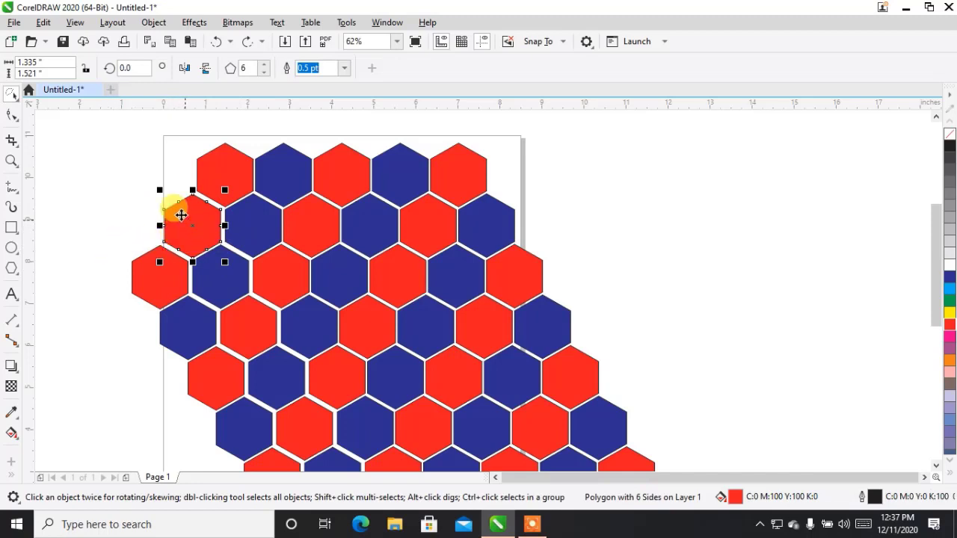
{"action": "left_click", "coordinate": [107, 237]}
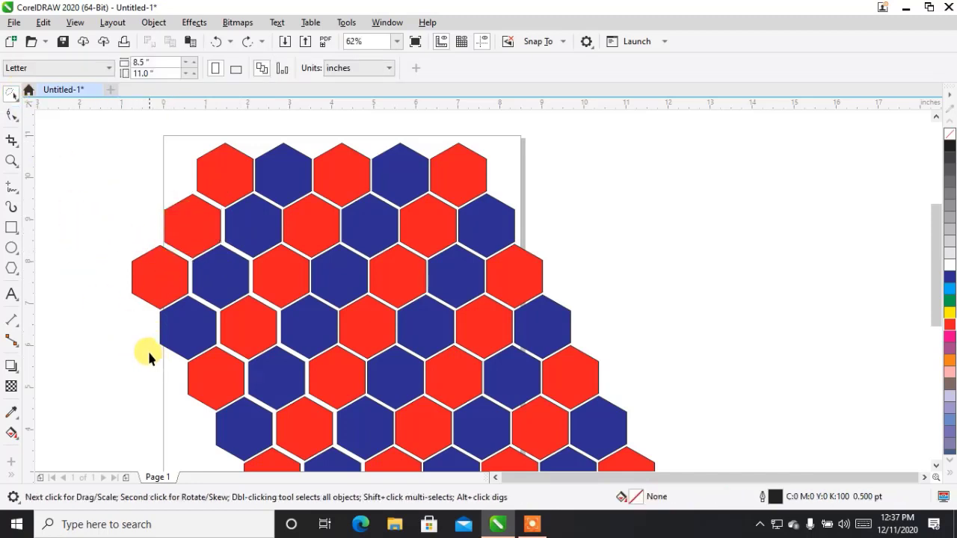
Freehand-select the first blue hexagons of the third and fourth rows, move them right of the page, and undo the move
{"action": "mouse_move", "coordinate": [148, 358]}
{"action": "left_mouse_down"}
{"action": "mouse_move", "coordinate": [179, 273]}
{"action": "mouse_move", "coordinate": [216, 237]}
{"action": "mouse_move", "coordinate": [245, 247]}
{"action": "mouse_move", "coordinate": [252, 273]}
{"action": "mouse_move", "coordinate": [240, 317]}
{"action": "mouse_move", "coordinate": [211, 361]}
{"action": "mouse_move", "coordinate": [172, 367]}
{"action": "left_mouse_up"}
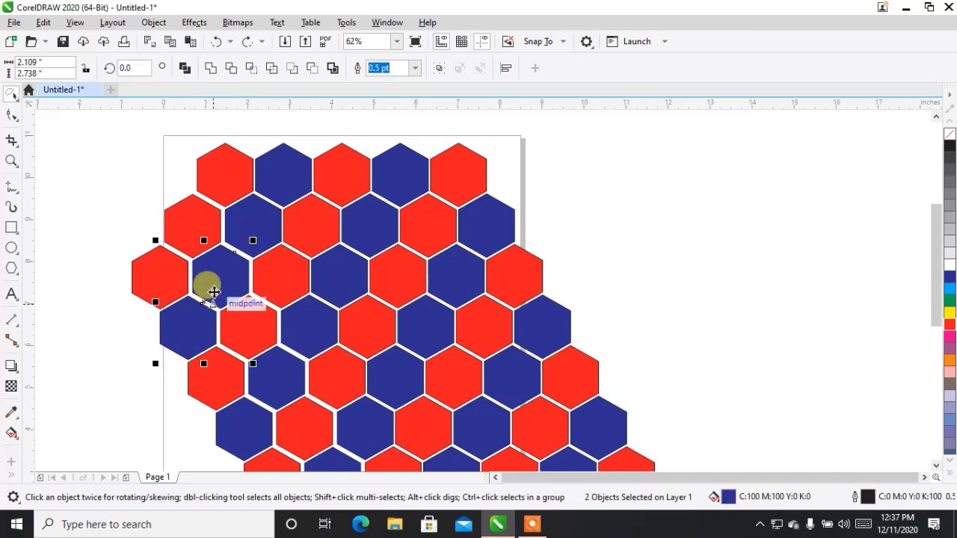
{"action": "left_click_drag", "start_coordinate": [208, 284], "coordinate": [633, 166]}
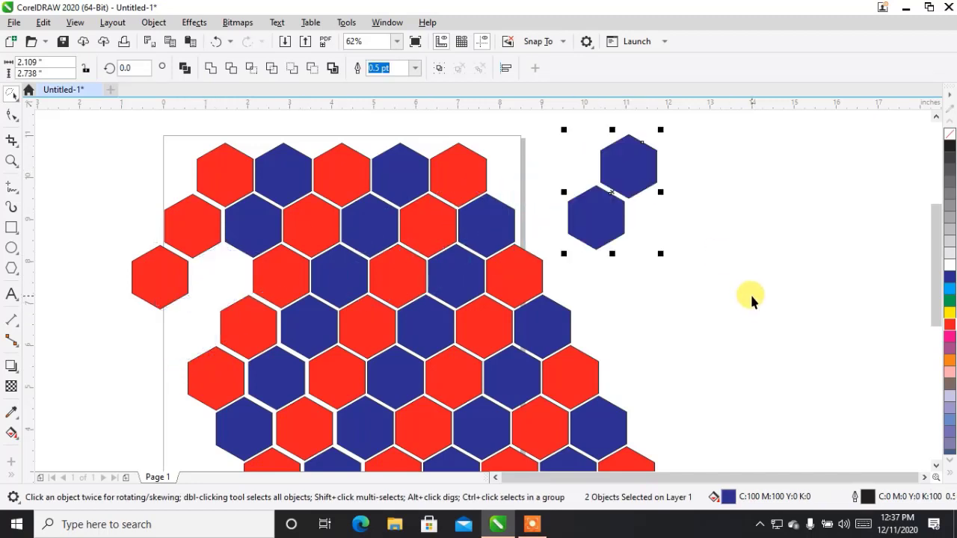
{"action": "key", "text": "ctrl+z"}
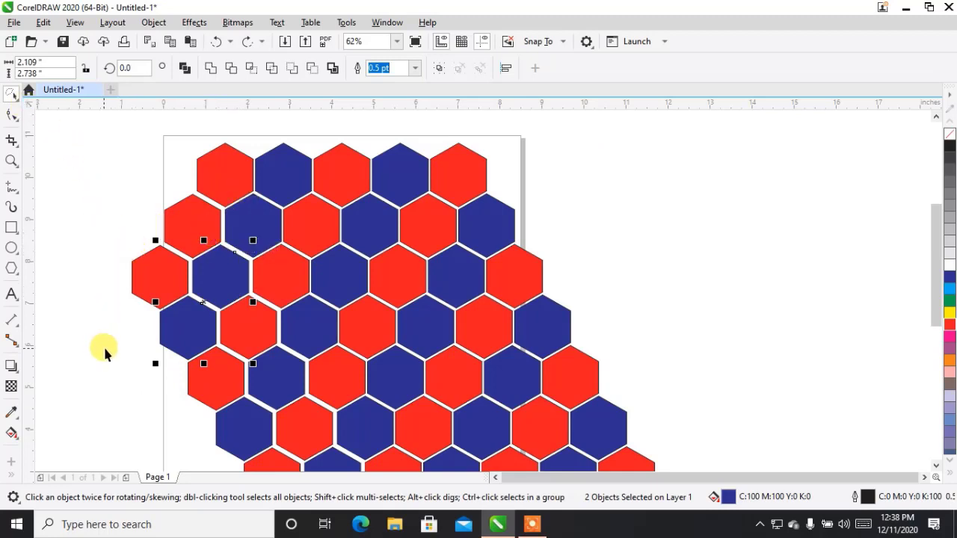
Freehand-select the third row's first red and blue hexagons and the fourth row's first blue one, move them right, undo and deselect
{"action": "mouse_move", "coordinate": [110, 261]}
{"action": "left_mouse_down"}
{"action": "mouse_move", "coordinate": [203, 195]}
{"action": "mouse_move", "coordinate": [242, 222]}
{"action": "mouse_move", "coordinate": [261, 268]}
{"action": "mouse_move", "coordinate": [222, 315]}
{"action": "left_mouse_up"}
{"action": "left_click_drag", "start_coordinate": [160, 277], "coordinate": [767, 178]}
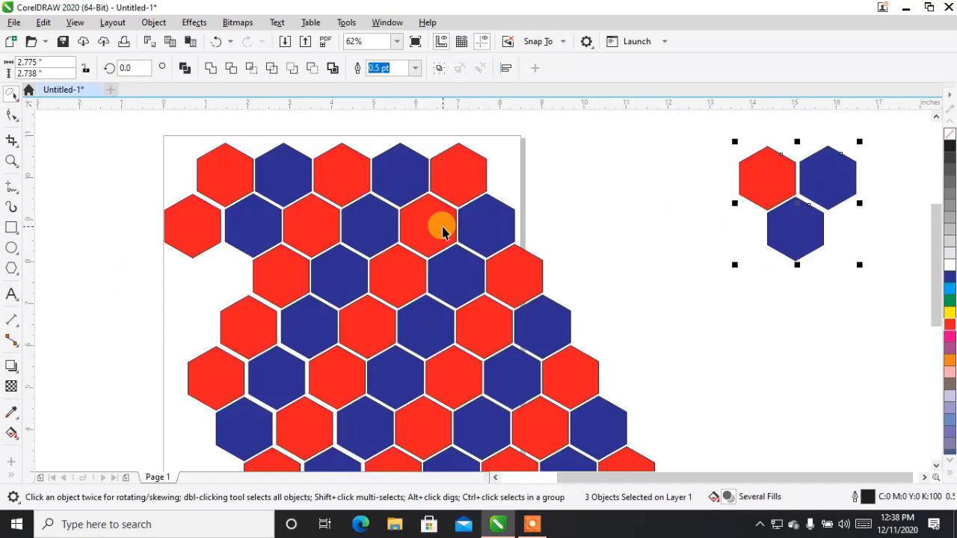
{"action": "key", "text": "ctrl+z"}
{"action": "left_click", "coordinate": [118, 172]}
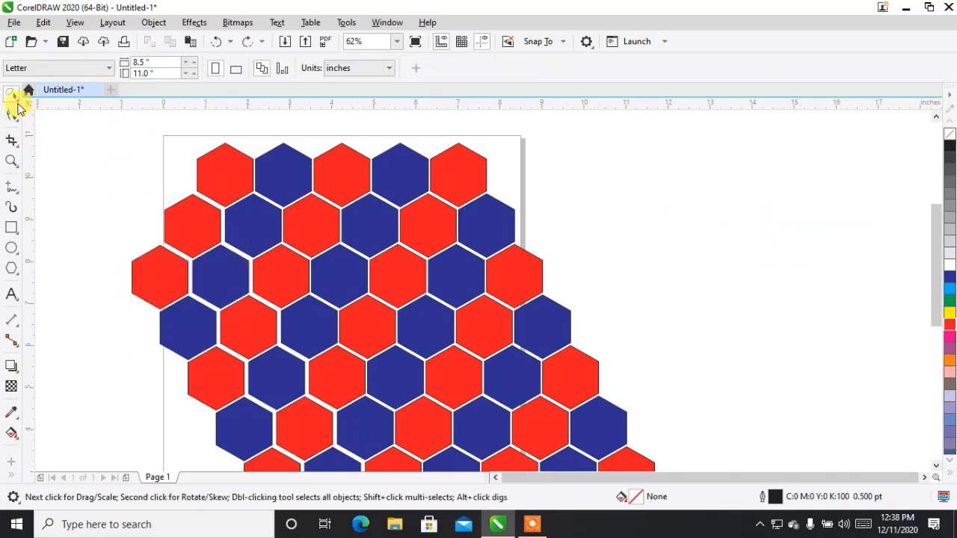
Move the blue hexagon at the pattern's lower-right corner into the empty area right of the page
{"action": "left_click", "coordinate": [16, 100]}
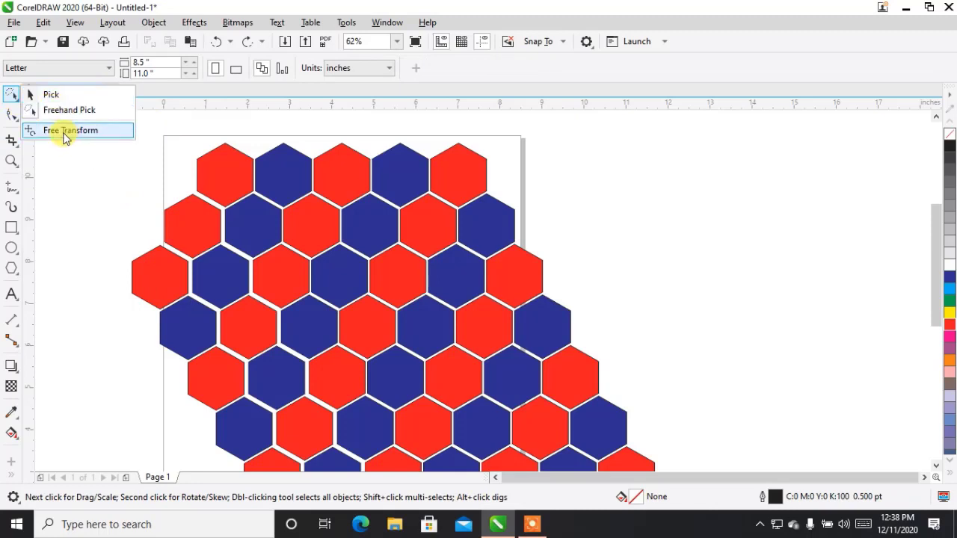
{"action": "left_click", "coordinate": [71, 256]}
{"action": "scroll", "coordinate": [137, 185], "scroll_direction": "down", "scroll_amount": 2}
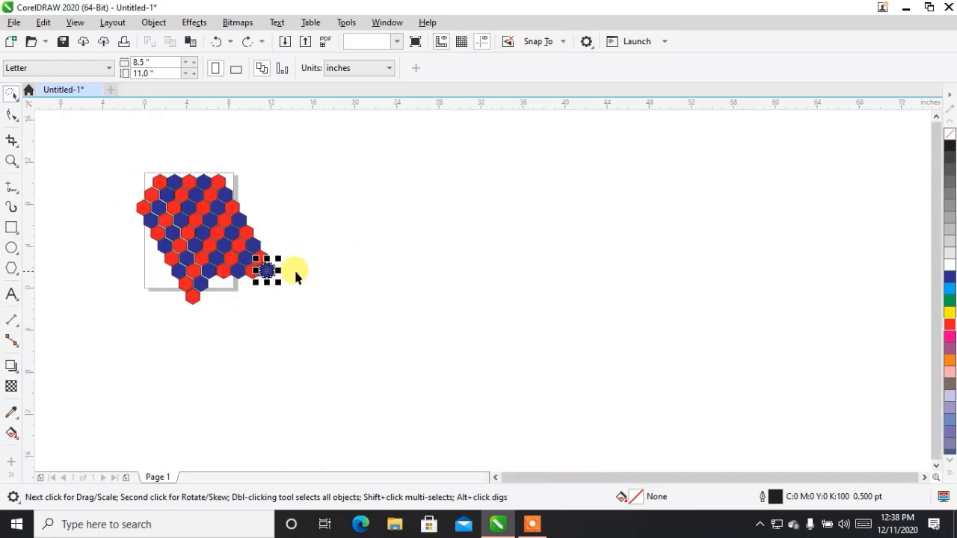
{"action": "left_click", "coordinate": [269, 273]}
{"action": "left_click_drag", "start_coordinate": [269, 275], "coordinate": [440, 166]}
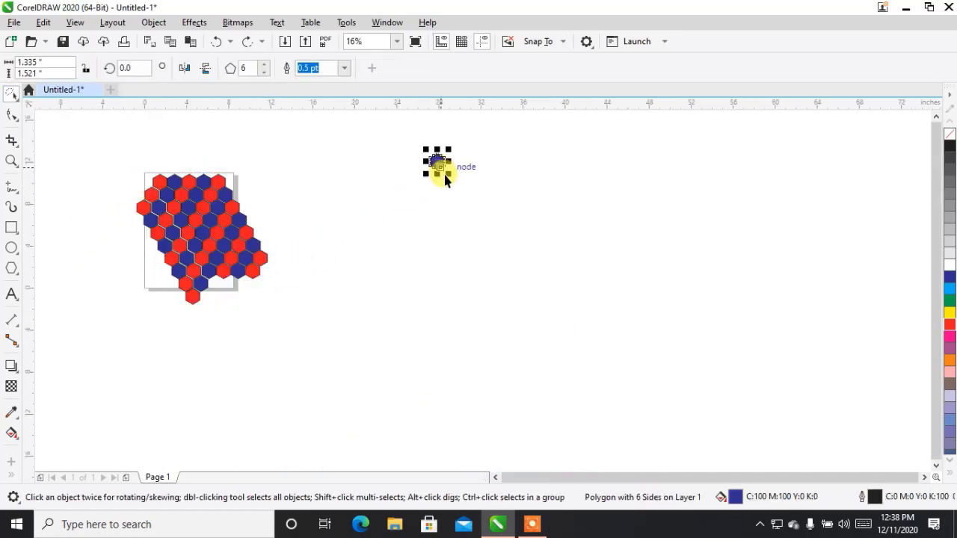
Scale the separated blue hexagon repeatedly from its corners with the Pick tool, finishing at about 2.9 by 3.3 inches
{"action": "left_click", "coordinate": [17, 100]}
{"action": "left_click", "coordinate": [33, 94]}
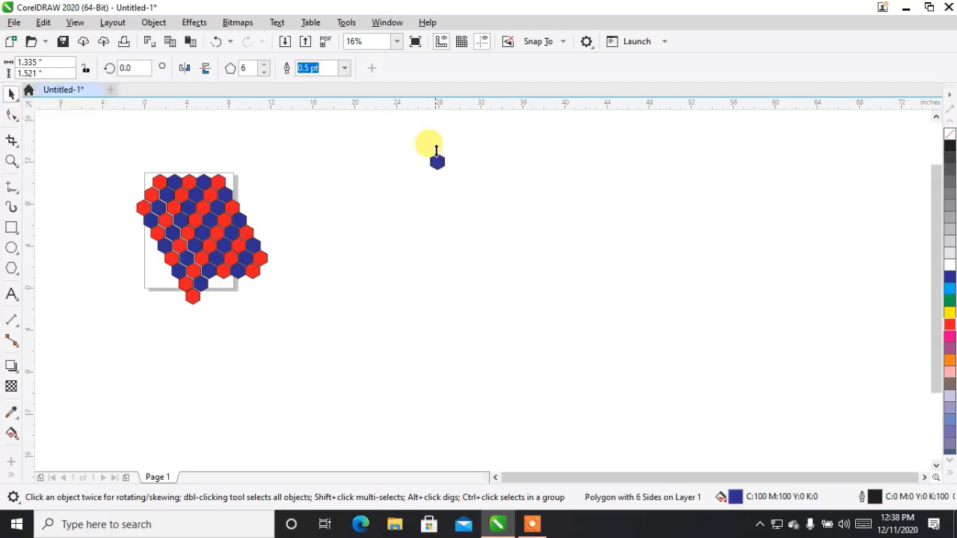
{"action": "scroll", "coordinate": [437, 149], "scroll_direction": "up", "scroll_amount": 4}
{"action": "left_click_drag", "start_coordinate": [473, 232], "coordinate": [666, 379]}
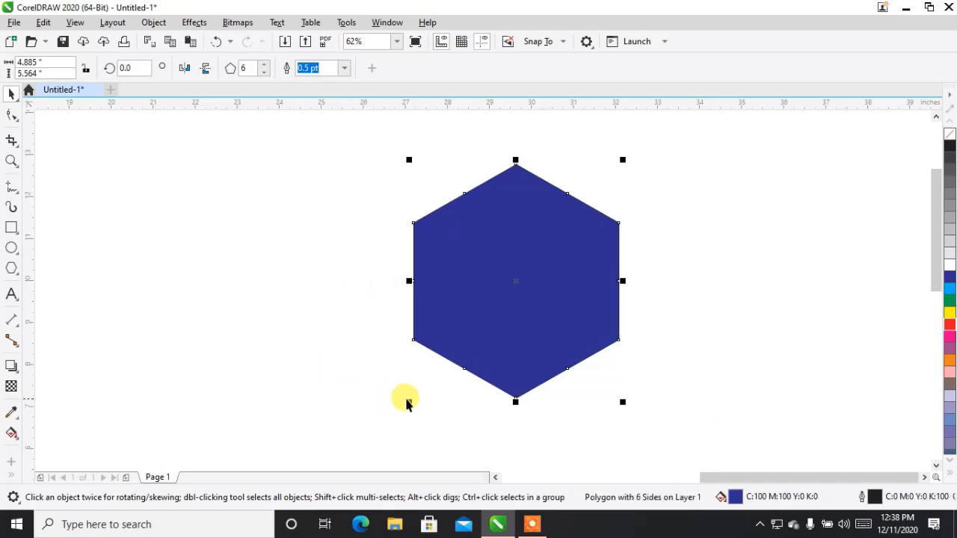
{"action": "left_click_drag", "start_coordinate": [409, 404], "coordinate": [494, 304]}
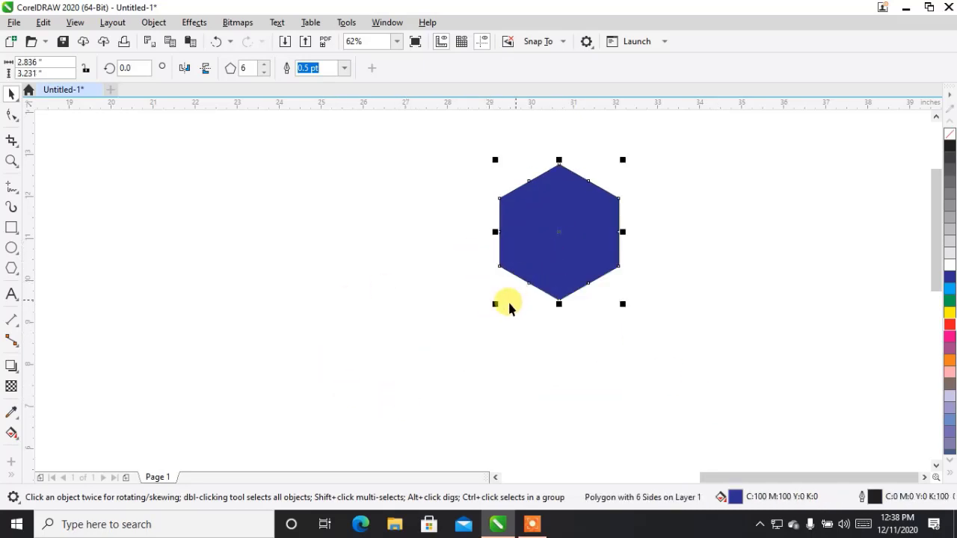
{"action": "left_click_drag", "start_coordinate": [492, 307], "coordinate": [427, 381]}
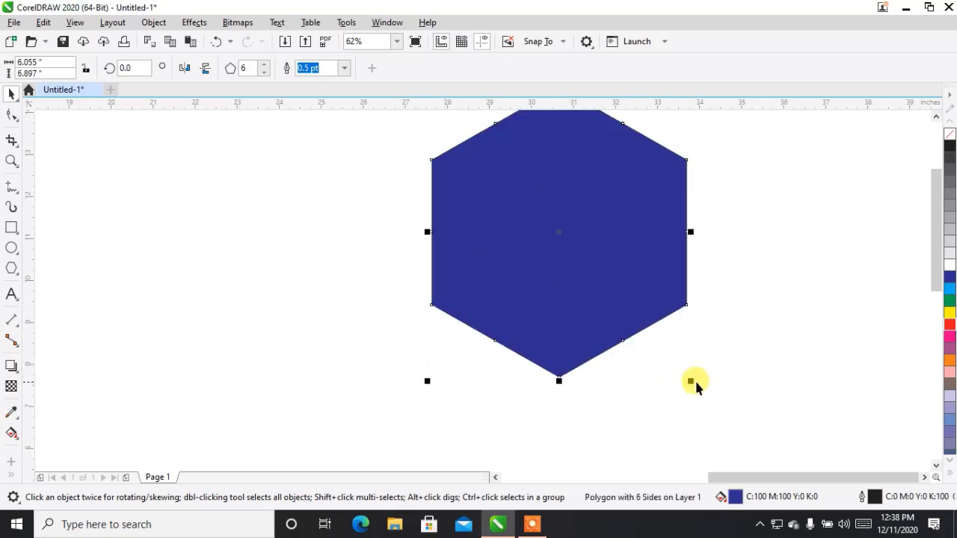
{"action": "left_click_drag", "start_coordinate": [690, 382], "coordinate": [645, 306]}
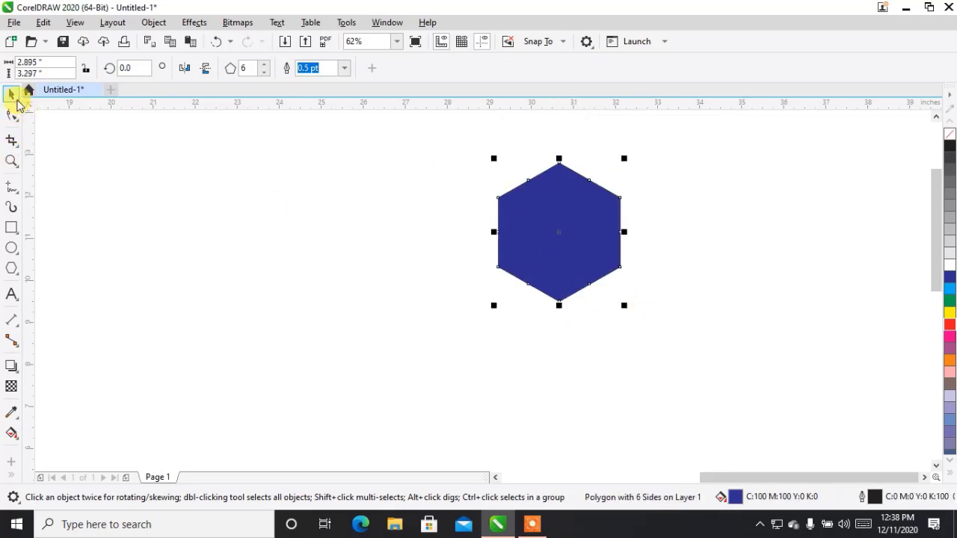
Scale the blue hexagon freely with the Free Transform tool, stretching it into a wide shape about 14.6 by 8.6 inches
{"action": "left_click", "coordinate": [12, 95]}
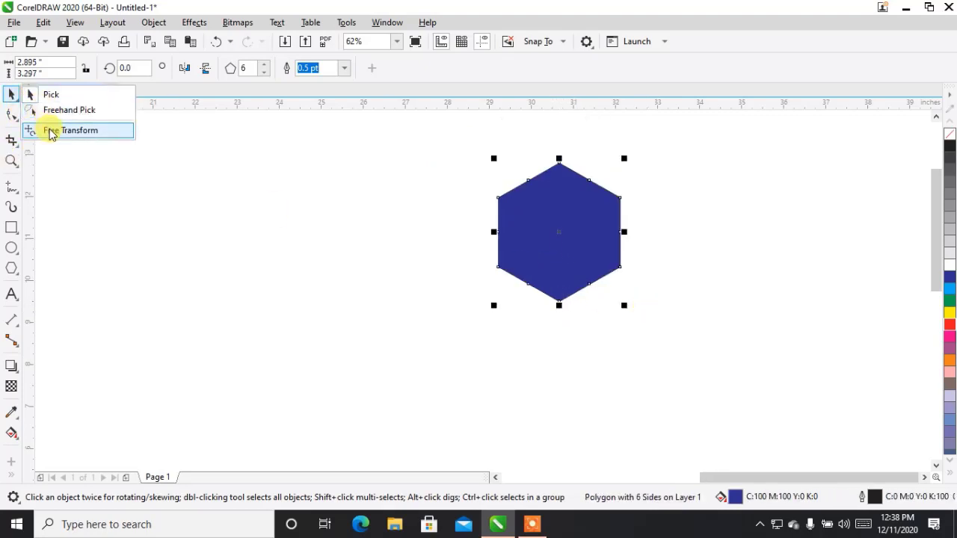
{"action": "left_click", "coordinate": [49, 131]}
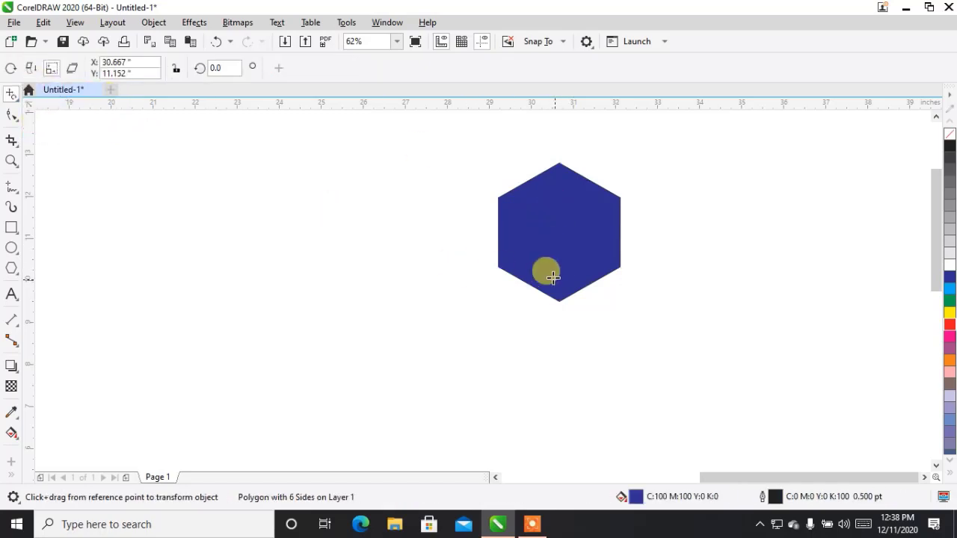
{"action": "left_click_drag", "start_coordinate": [547, 273], "coordinate": [529, 326]}
{"action": "left_click_drag", "start_coordinate": [543, 272], "coordinate": [542, 165]}
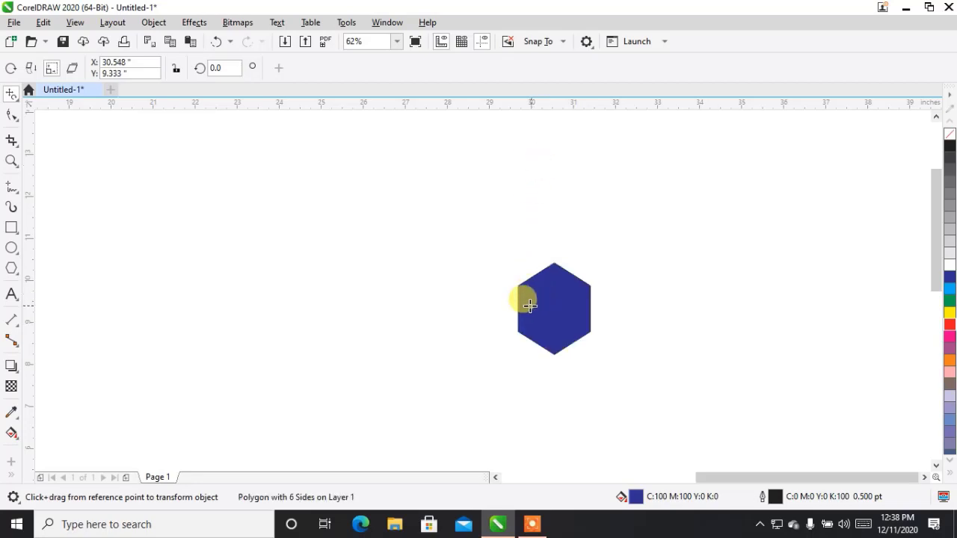
{"action": "left_click_drag", "start_coordinate": [529, 305], "coordinate": [565, 291]}
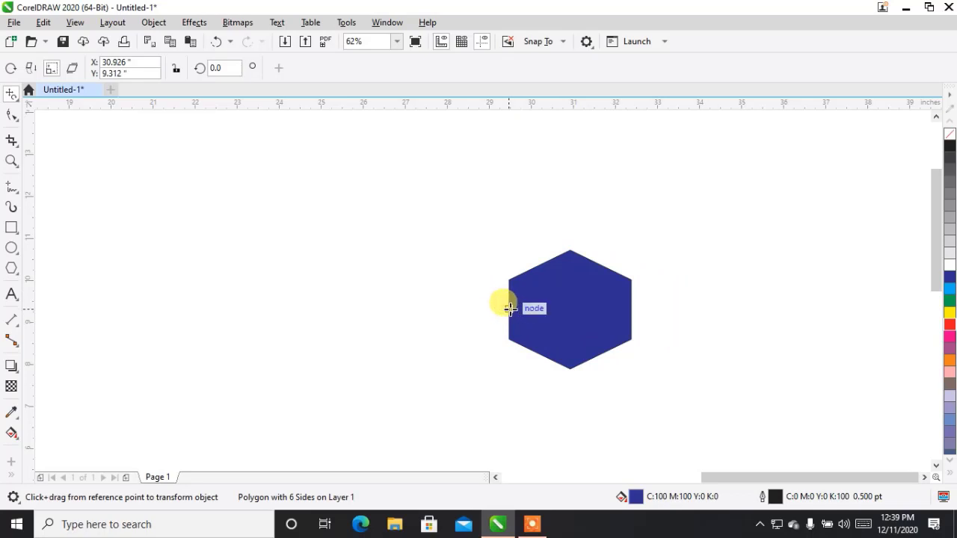
{"action": "left_click_drag", "start_coordinate": [509, 308], "coordinate": [291, 312]}
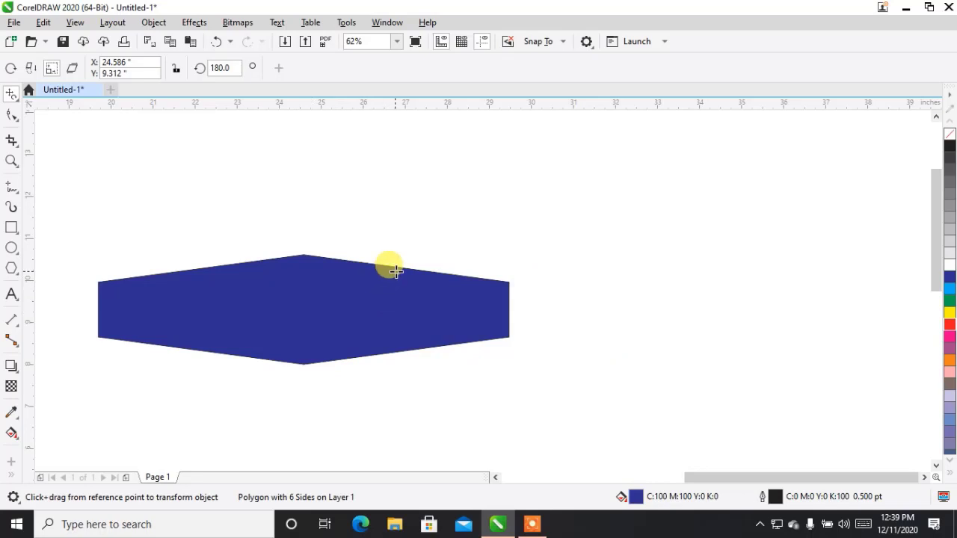
{"action": "left_click_drag", "start_coordinate": [397, 276], "coordinate": [419, 165]}
{"action": "scroll", "coordinate": [585, 172], "scroll_direction": "down", "scroll_amount": 2}
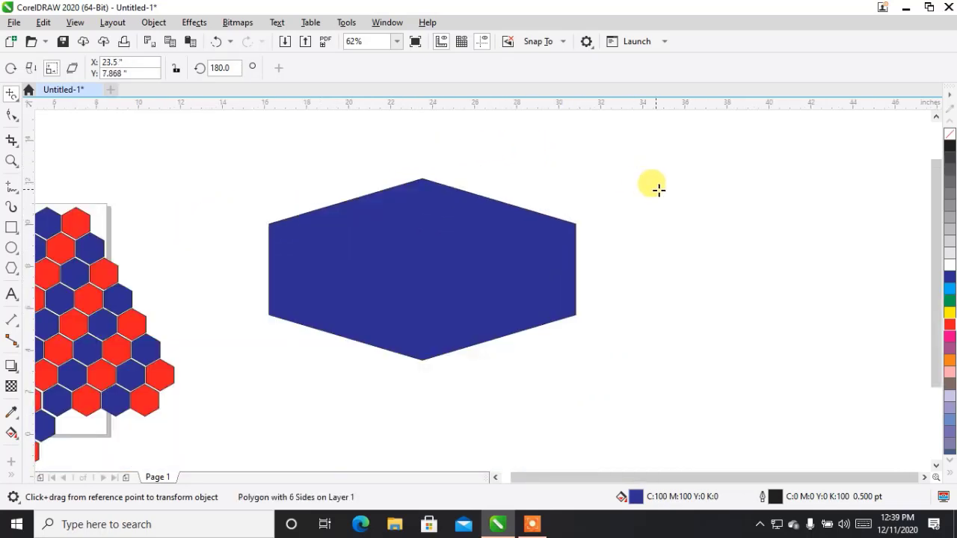
Return from Free Transform to the Pick tool, keeping the stretched blue hexagon selected
{"action": "left_click", "coordinate": [13, 95]}
{"action": "left_click", "coordinate": [30, 95]}
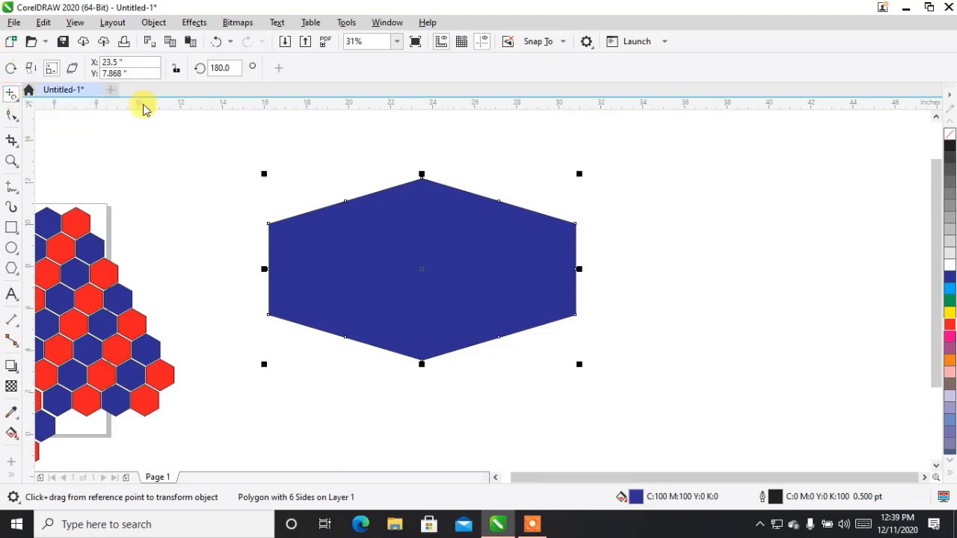
{"action": "left_click", "coordinate": [360, 233]}
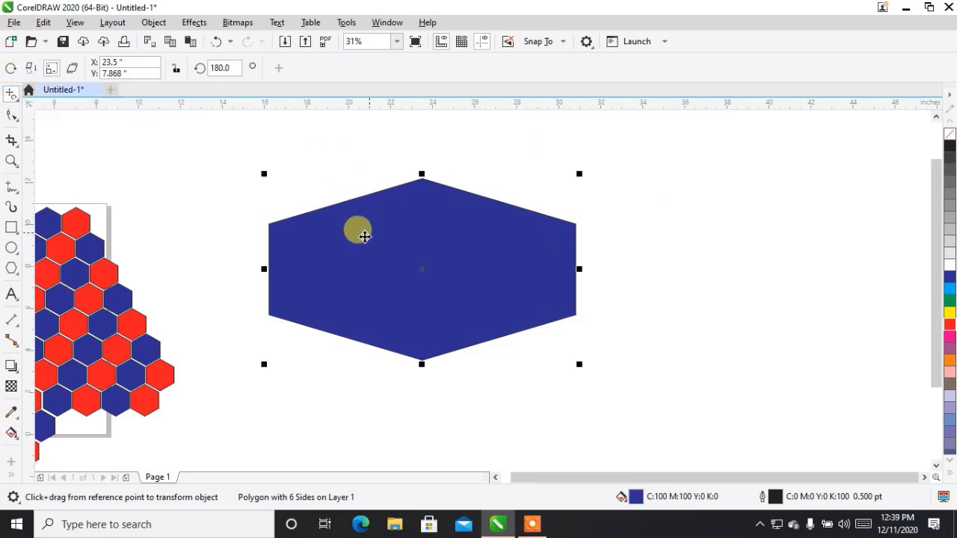
{"action": "left_click", "coordinate": [15, 97]}
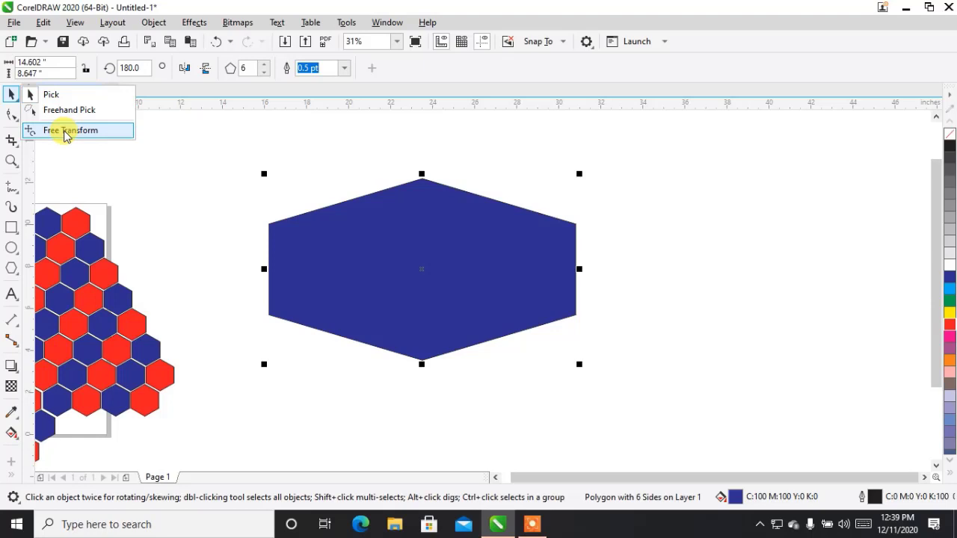
{"action": "left_click", "coordinate": [35, 94]}
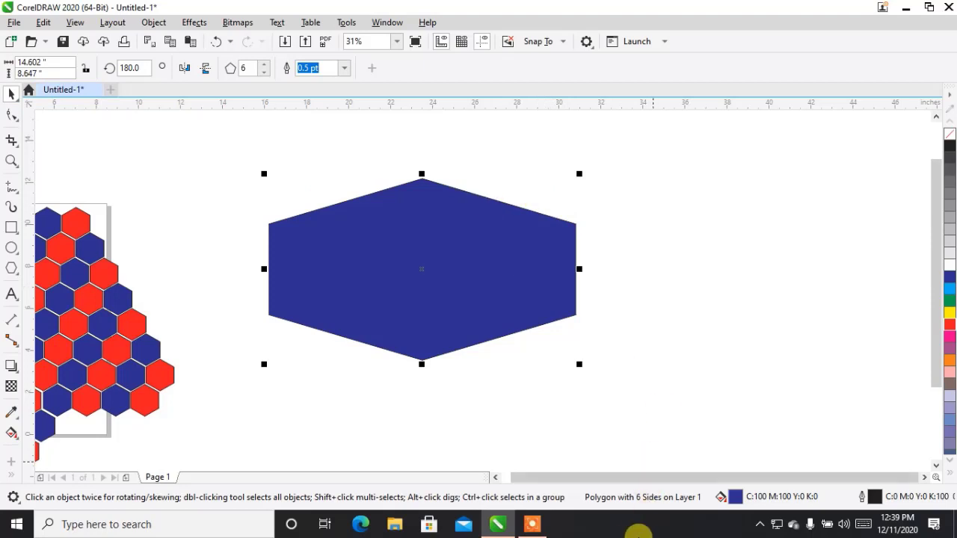
{"action": "left_click", "coordinate": [532, 525]}
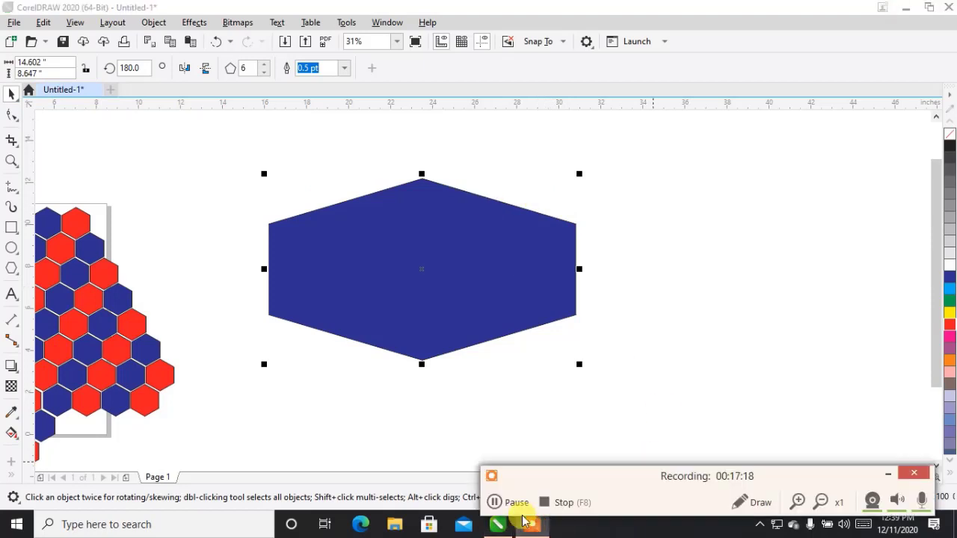
{"action": "left_click", "coordinate": [557, 502]}
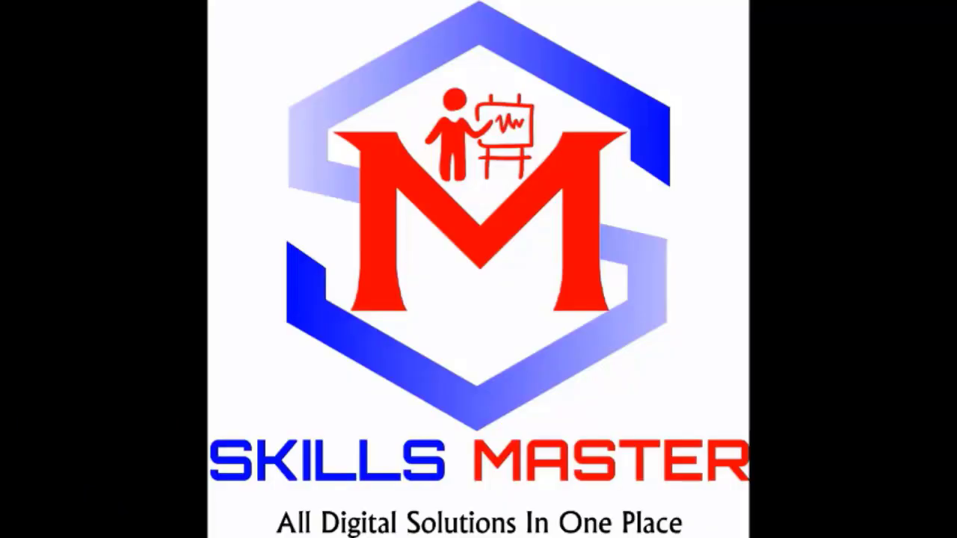